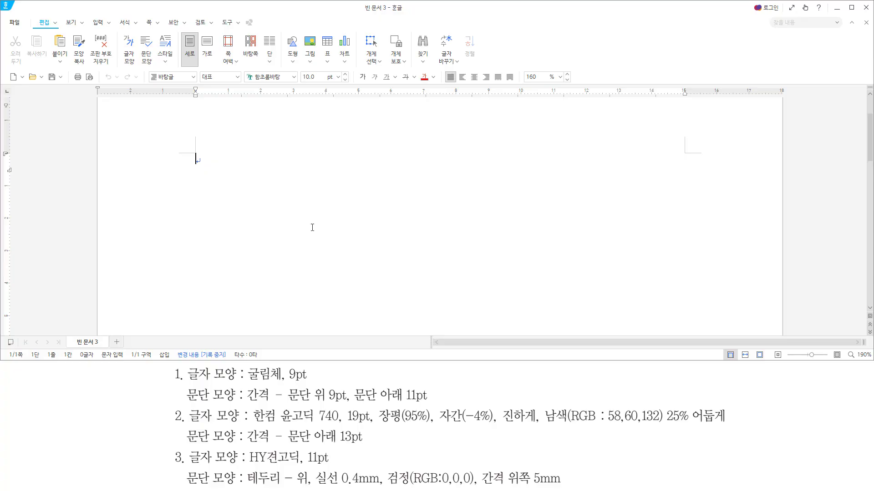
Enter the text "인간게놈 프로젝트 결과" on the first line of the blank document
text(인간ㄱ)
text(게놈 프록제)
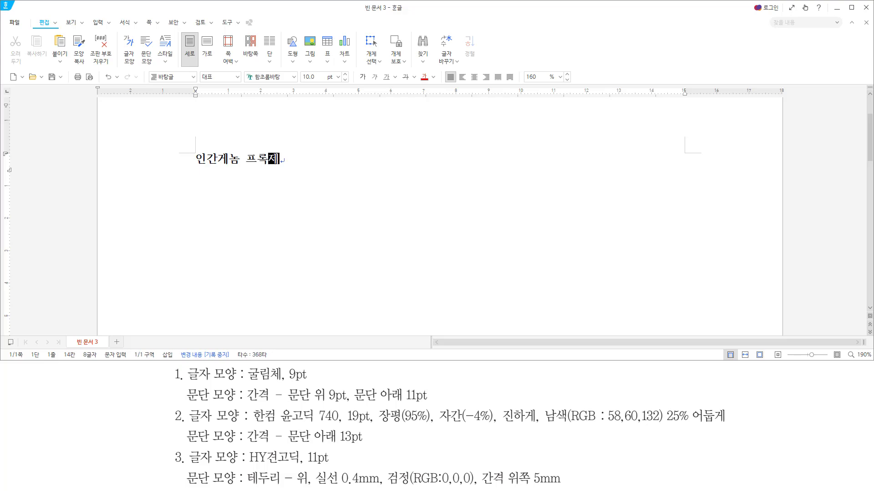
key(BackSpace)
key(BackSpace)
key(BackSpace)
text(로젝트 결과)
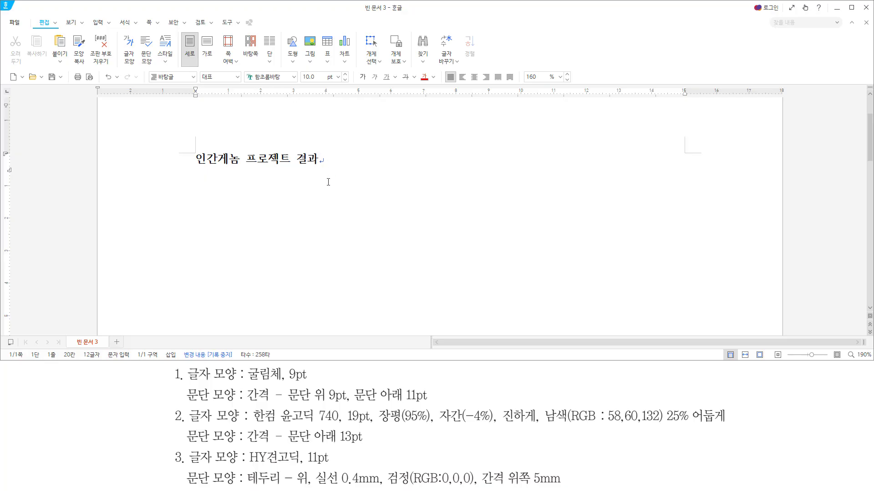
Duplicate the "인간게놈 프로젝트 결과" line twice, placing each copy on a new line below
key(shift+Home)
key(ctrl+c)
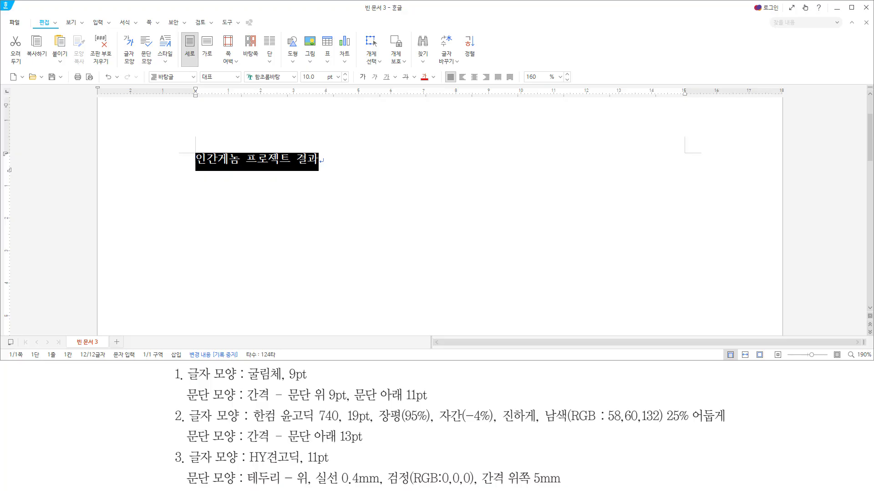
click(328, 182)
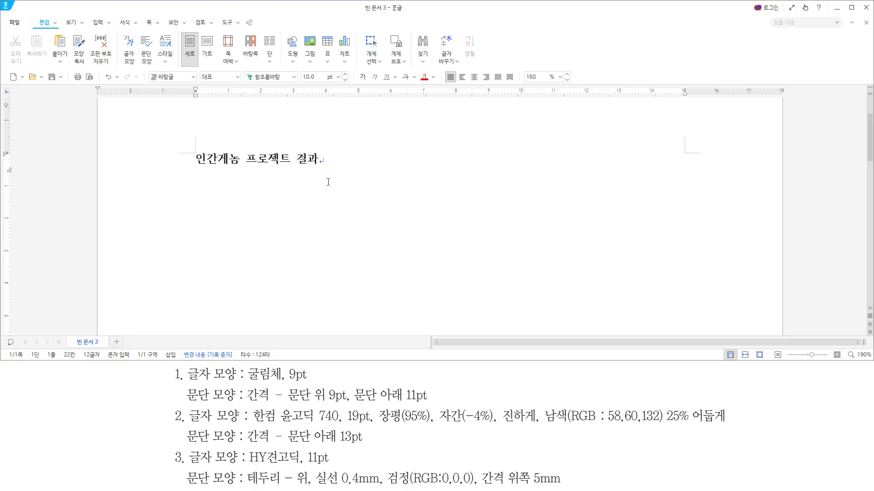
key(Return)
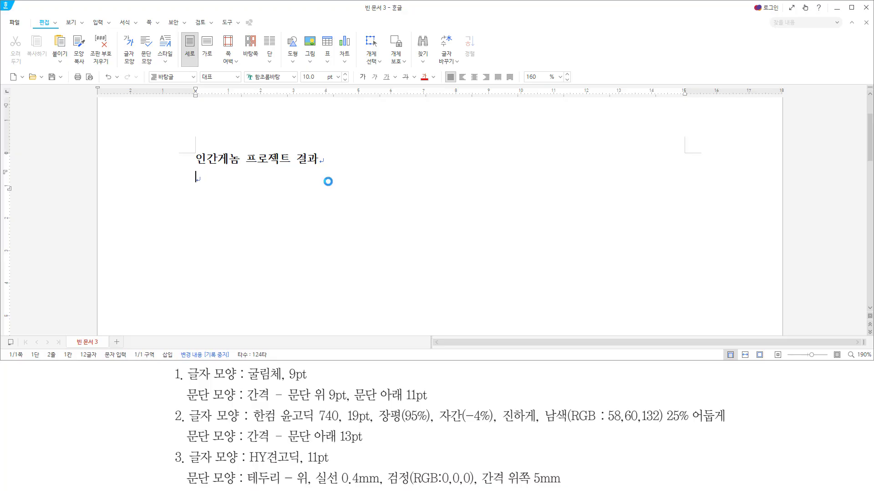
key(ctrl+v)
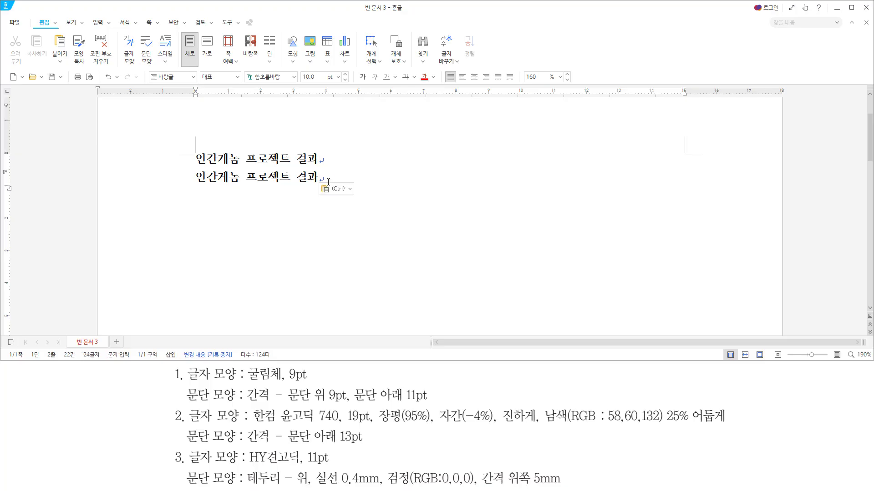
key(Return)
key(ctrl+v)
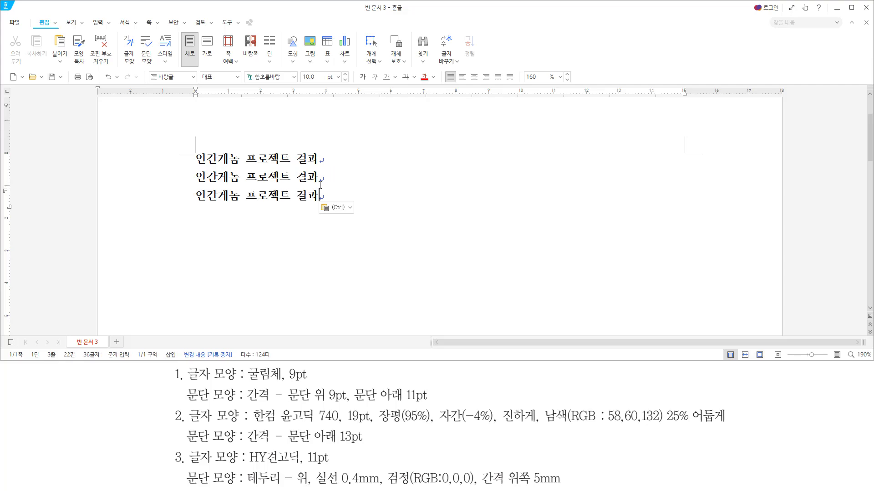
Format the characters of the first line in the 굴림체 font with a base size of 9 pt
click(241, 196)
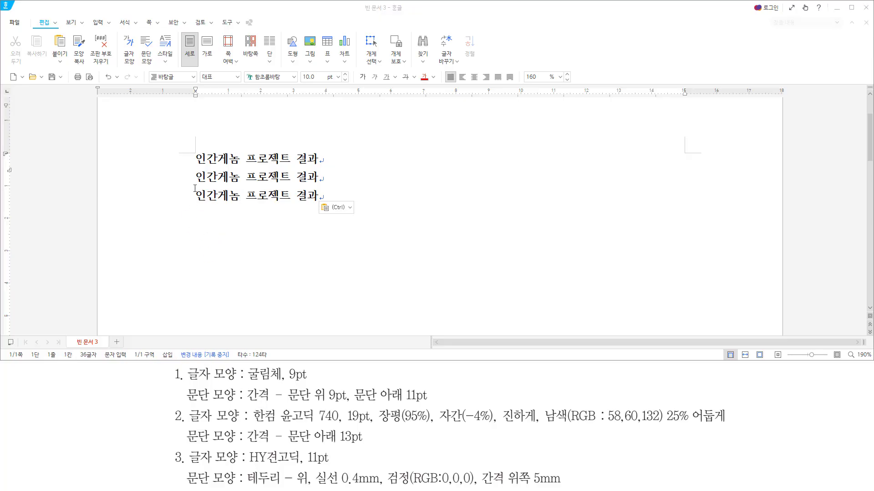
click(201, 166)
key(shift+End)
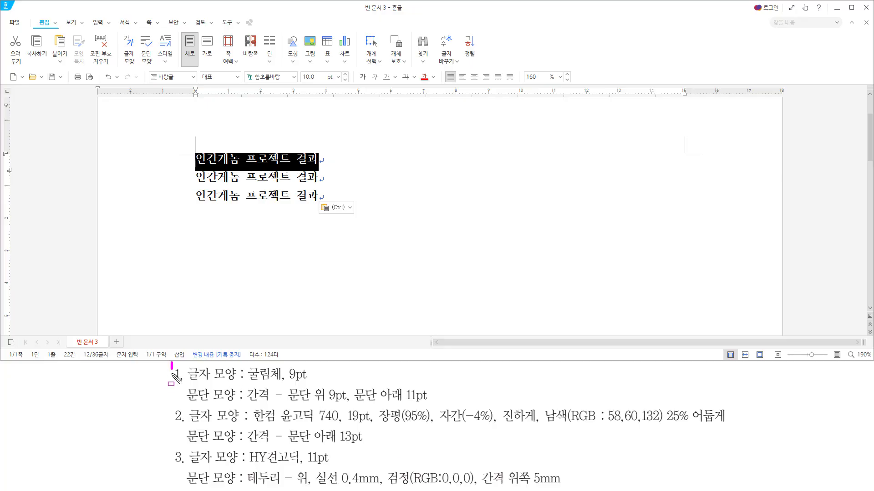
mouse_move(172, 364)
mouse_down()
mouse_move(531, 405)
mouse_move(459, 405)
mouse_up()
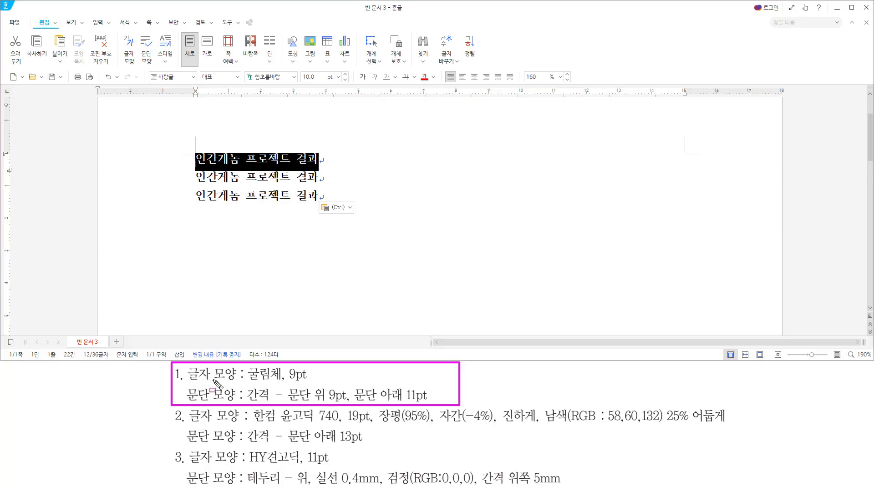
key(Escape)
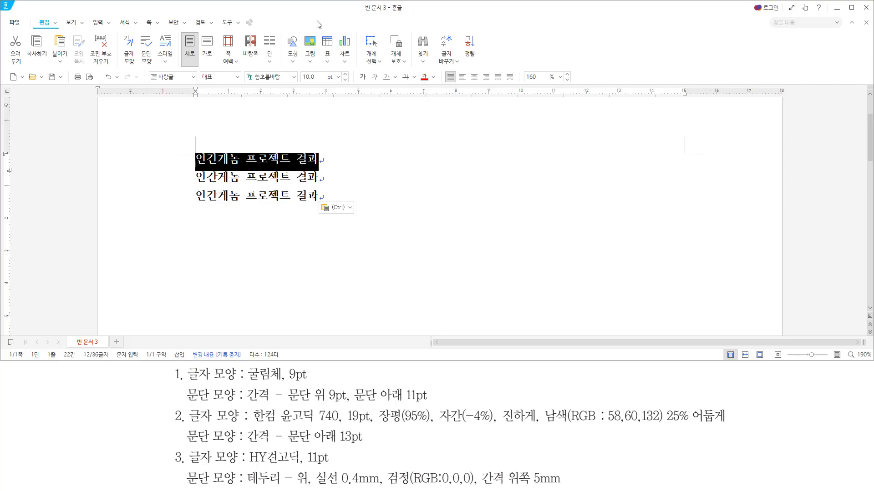
key(alt+l)
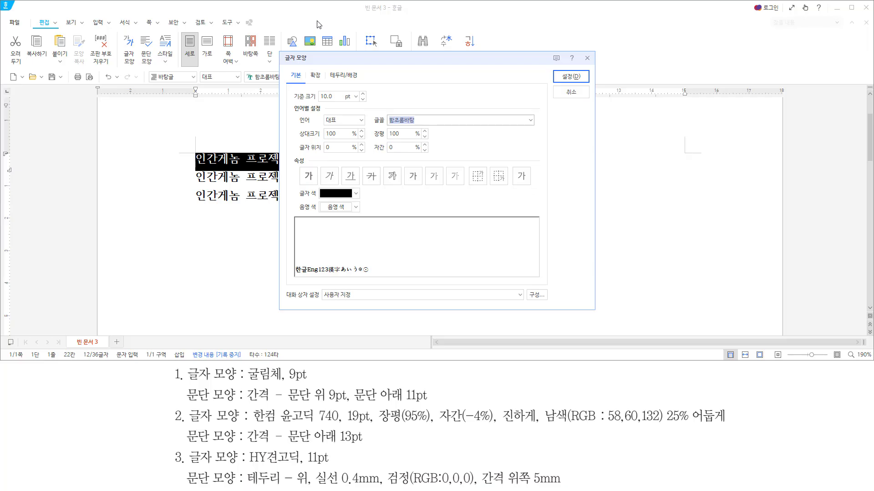
text(굴림체)
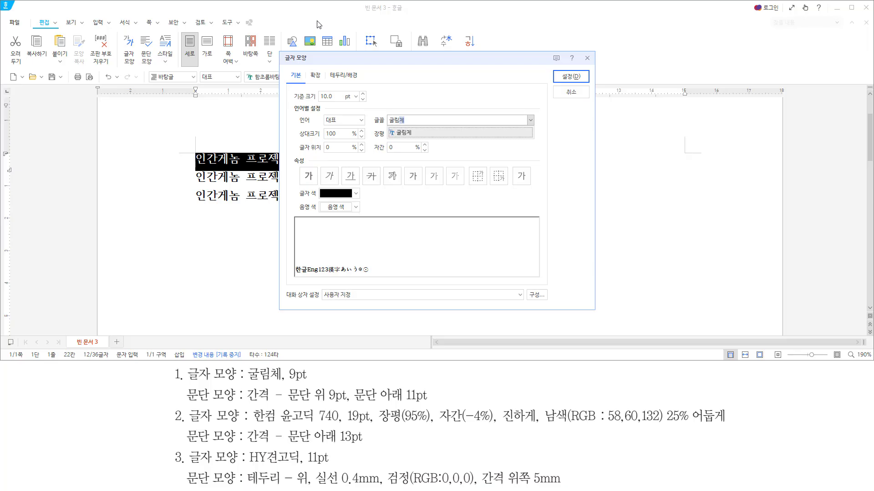
key(Return)
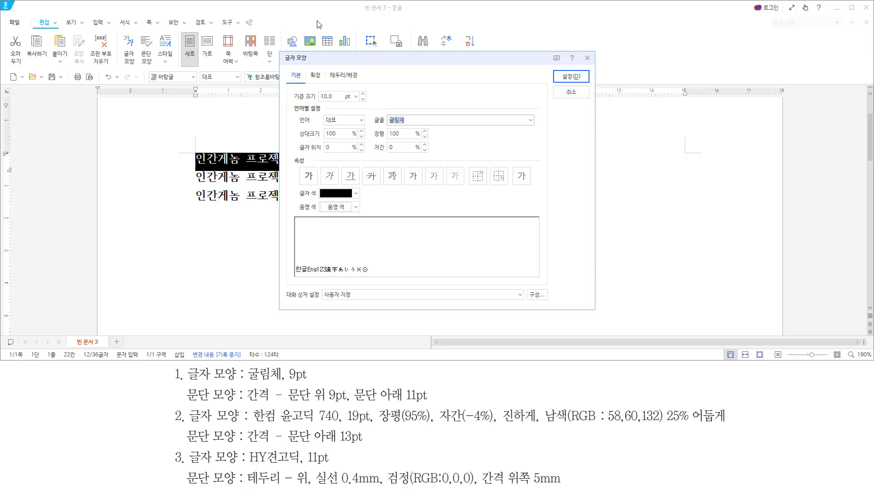
key(alt+z)
text(9)
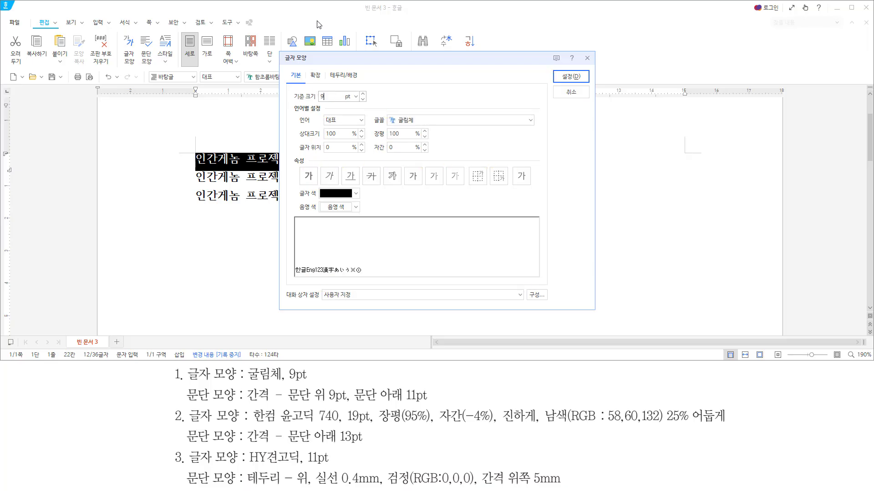
click(253, 1)
drag(315, 101, 326, 101)
key(Escape)
double_click(338, 97)
key(Return)
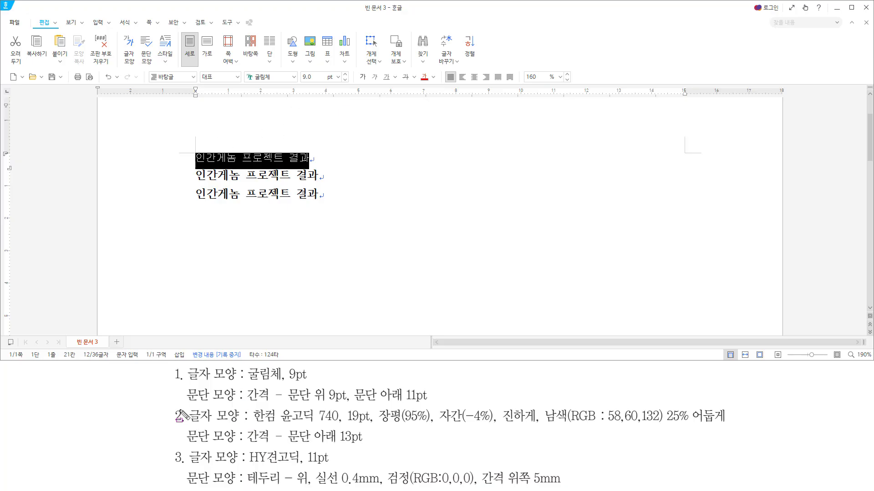
Set the first line's paragraph spacing to 9 pt above (문단 위) and 11 pt below (문단 아래)
drag(186, 405, 236, 404)
key(Escape)
click(359, 18)
key(alt+t)
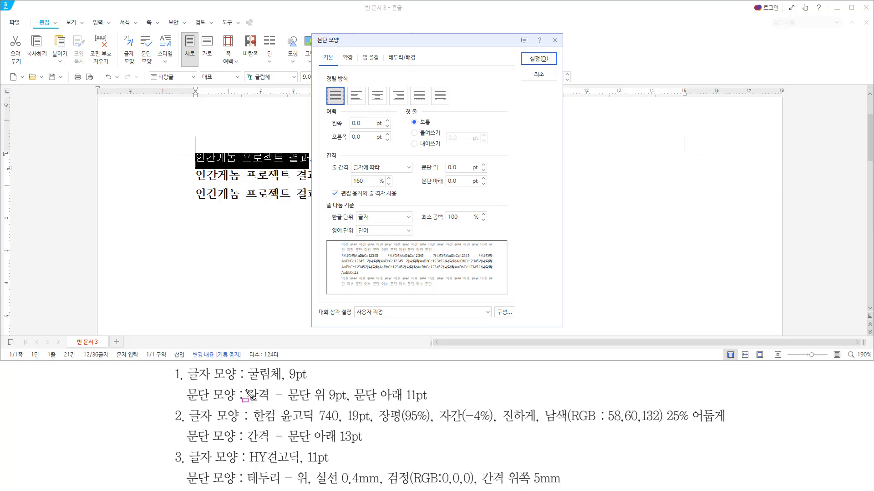
mouse_move(244, 386)
mouse_down()
mouse_move(271, 405)
mouse_move(430, 404)
mouse_up()
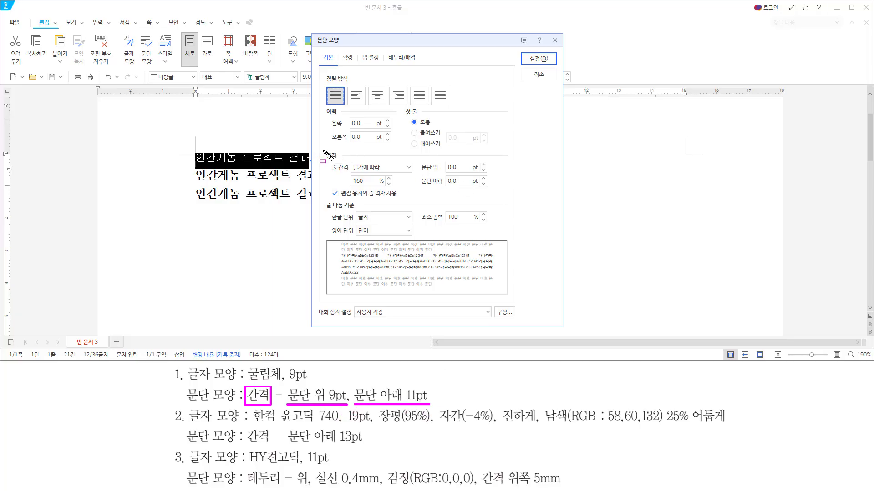
drag(324, 150, 343, 158)
mouse_move(417, 162)
mouse_down()
mouse_move(470, 199)
mouse_move(488, 189)
mouse_up()
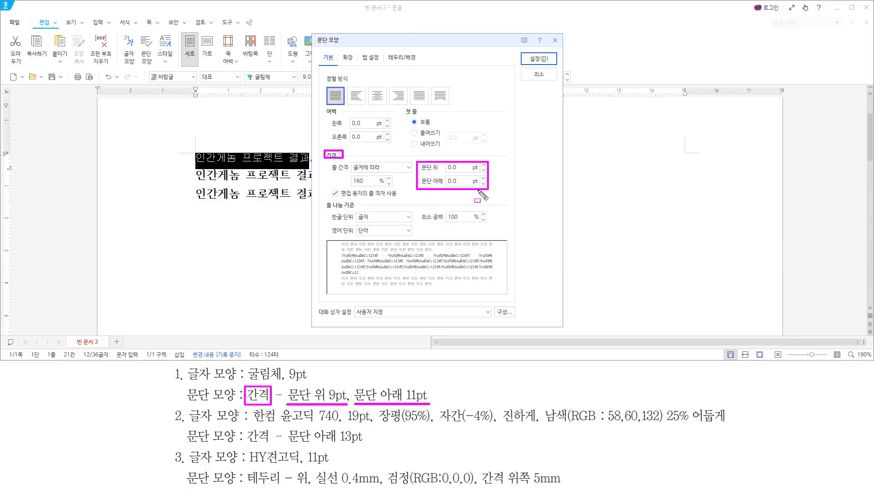
key(Escape)
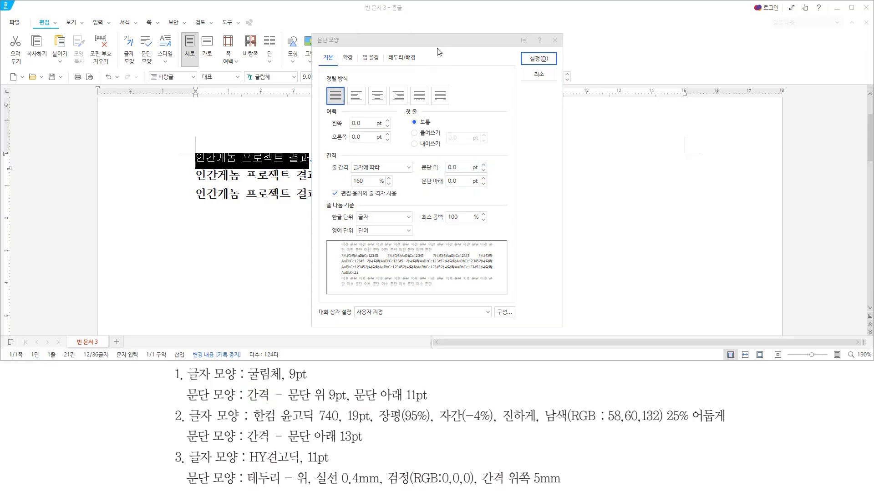
key(alt)
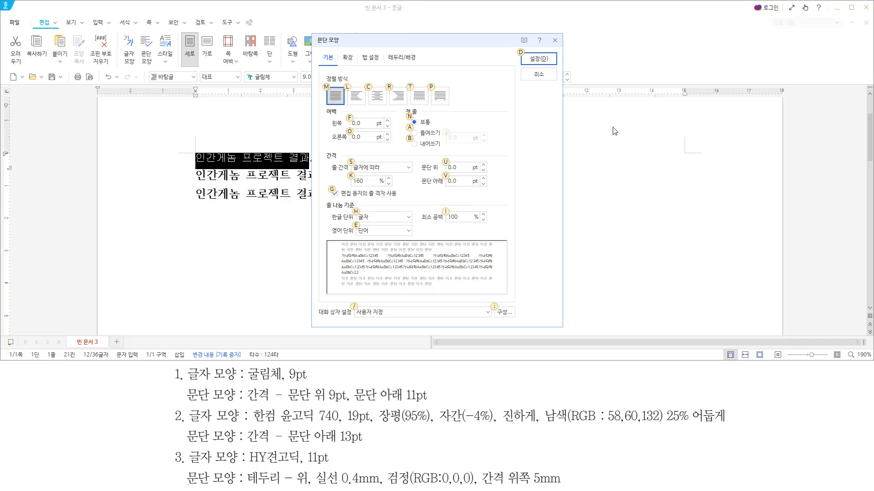
key(alt+u)
text(9)
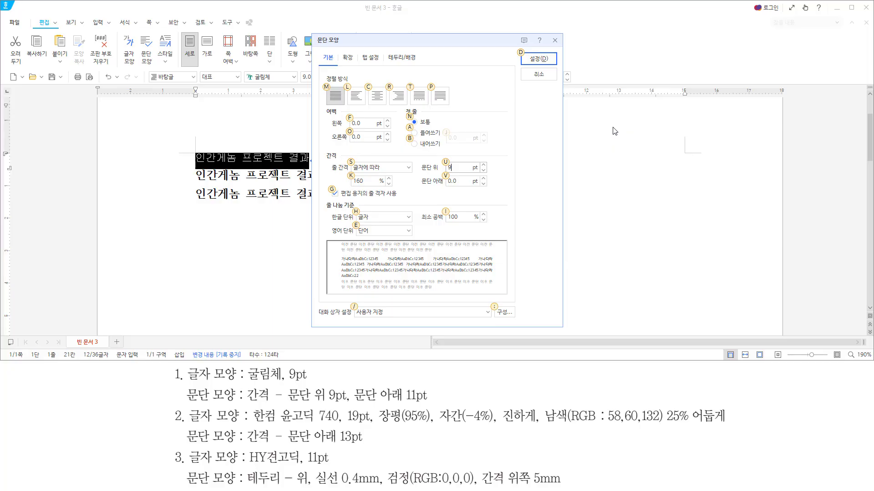
key(alt+v)
text(11)
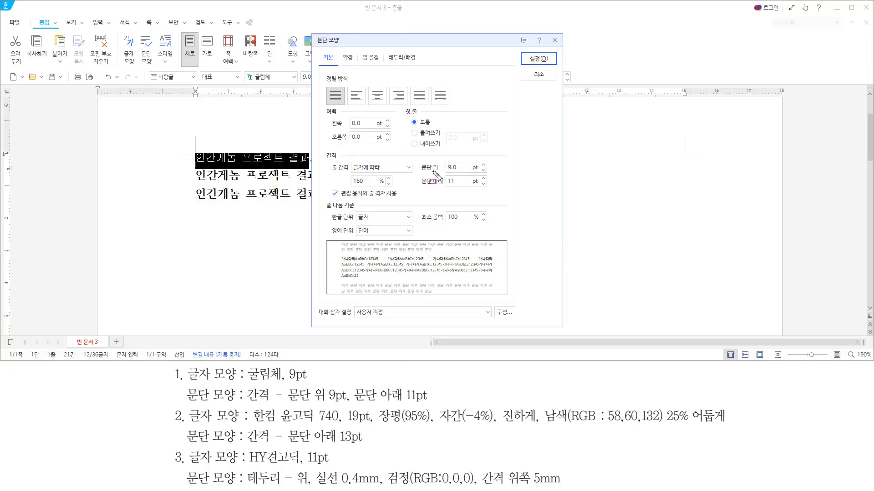
mouse_move(418, 161)
mouse_down()
mouse_move(478, 186)
mouse_move(482, 199)
mouse_move(502, 195)
mouse_up()
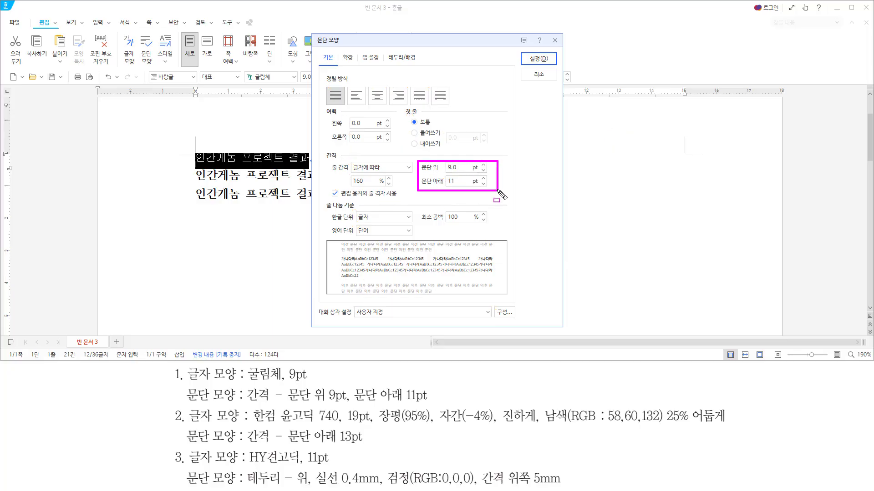
key(Escape)
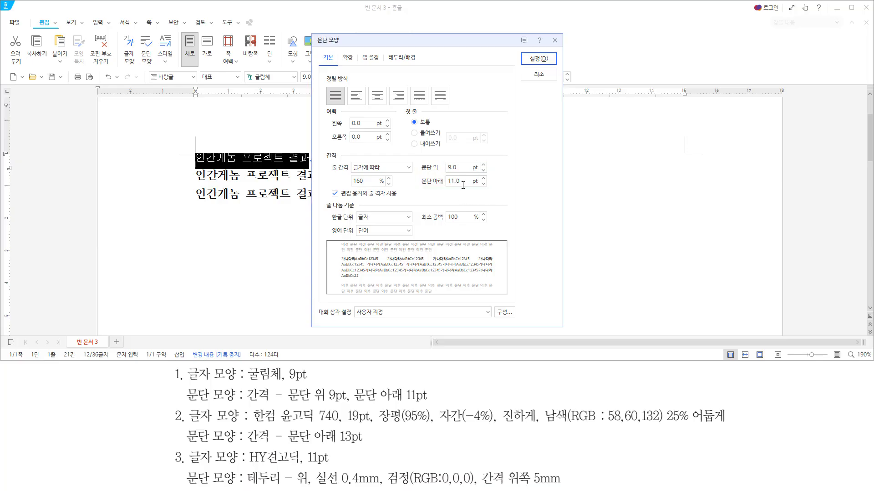
key(Return)
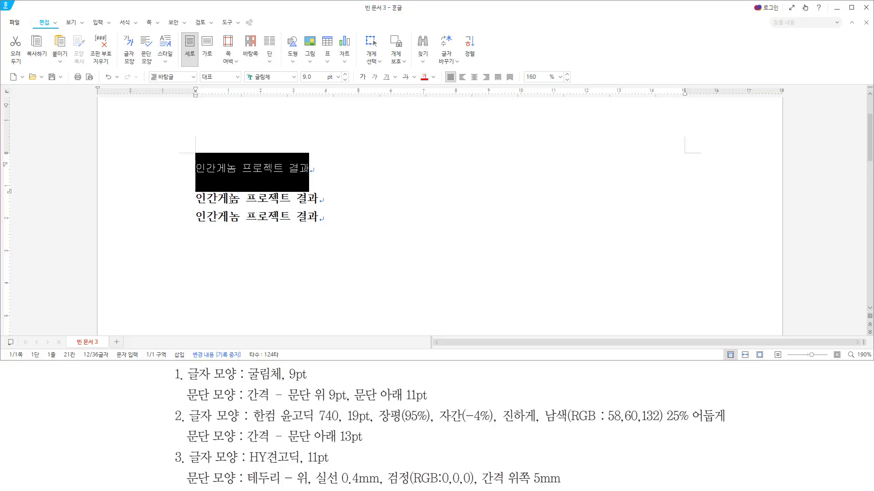
Select the whole second line and set its character font to 한컴 윤고딕 740
key(ctrl+shift+d)
drag(192, 189, 321, 206)
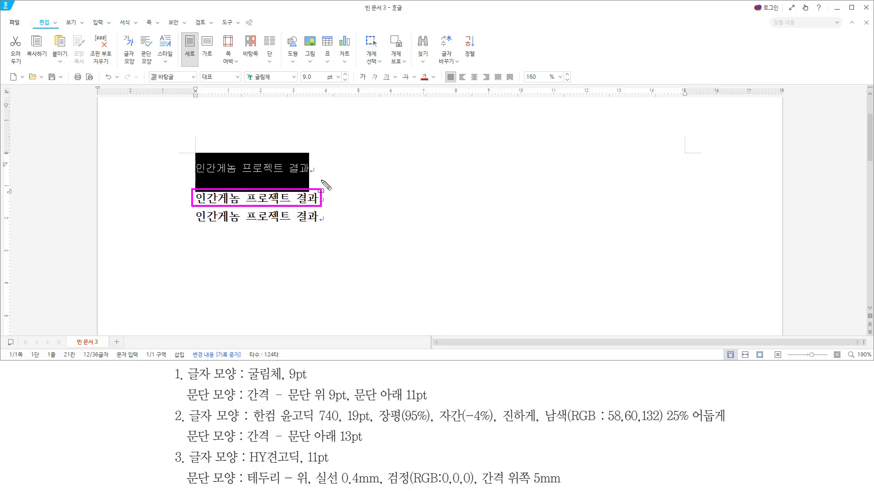
key(Escape)
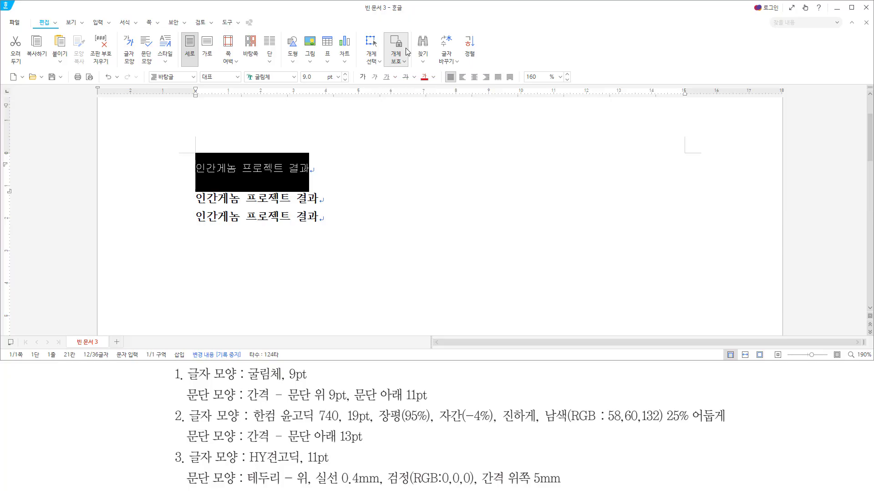
key(Right)
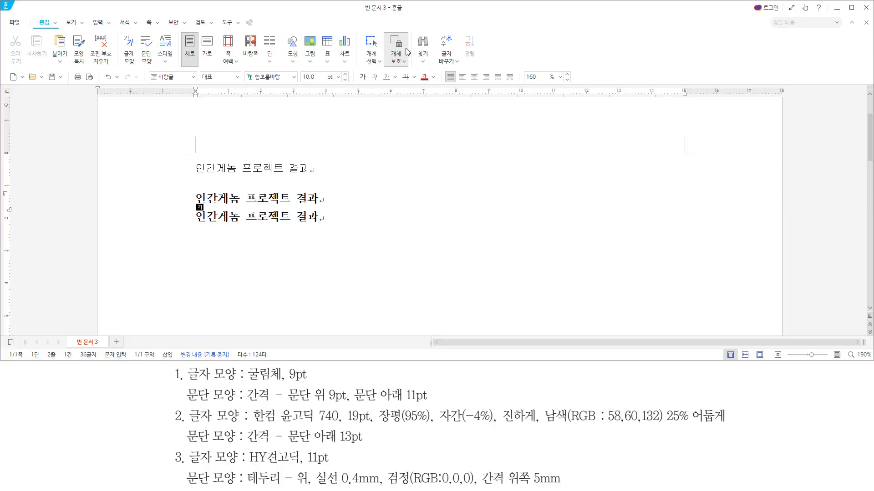
key(shift+End)
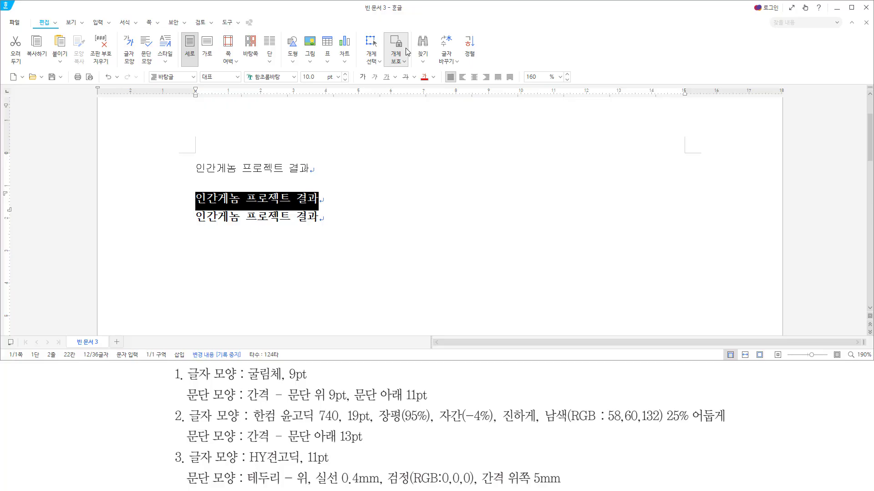
drag(185, 404, 241, 448)
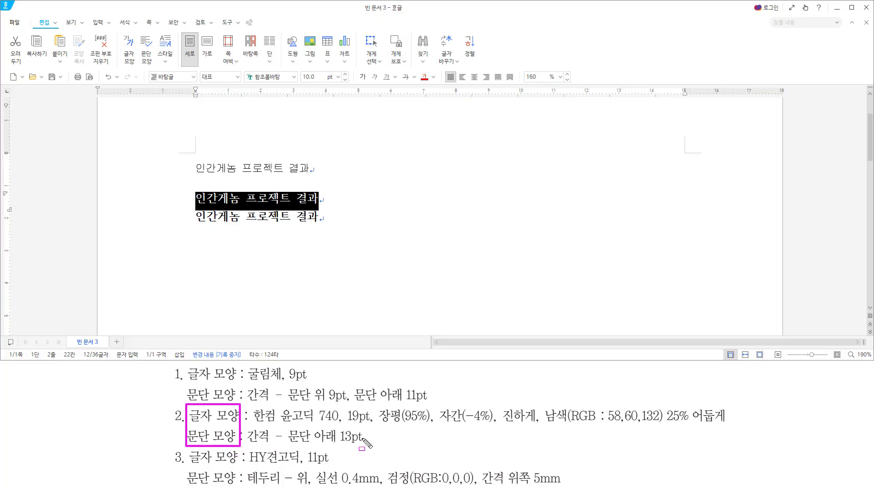
key(Escape)
click(506, 26)
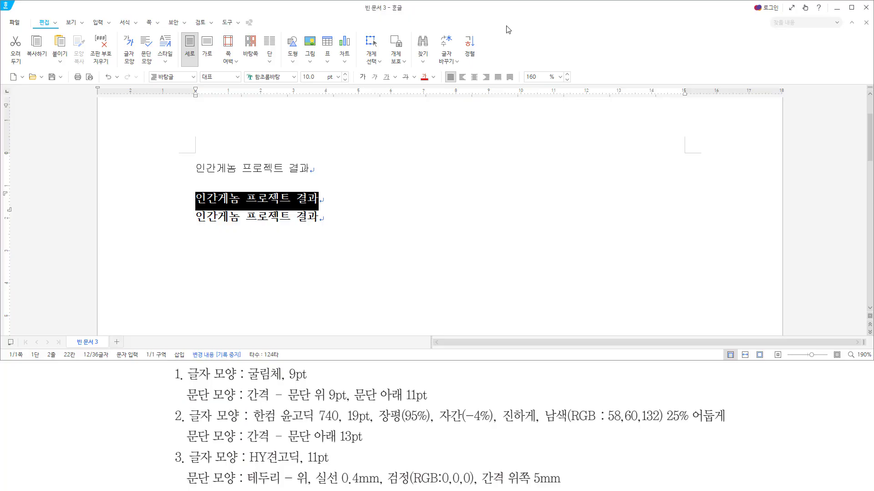
key(alt+l)
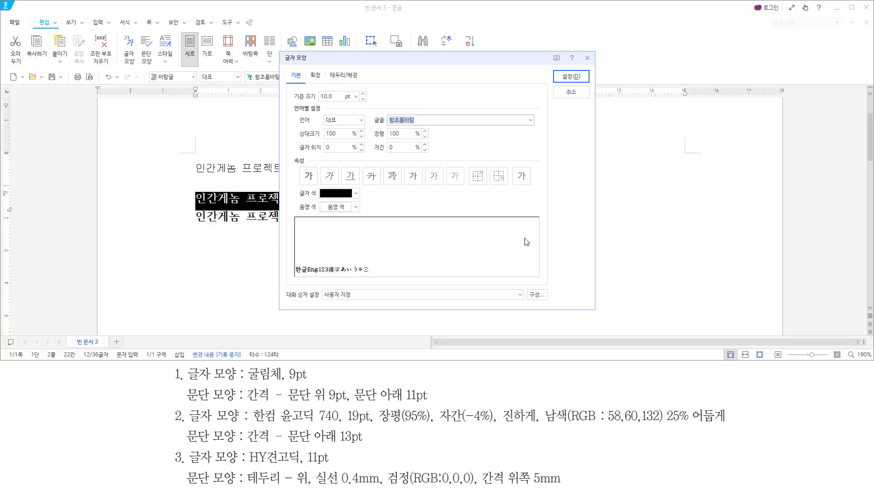
drag(253, 425, 339, 426)
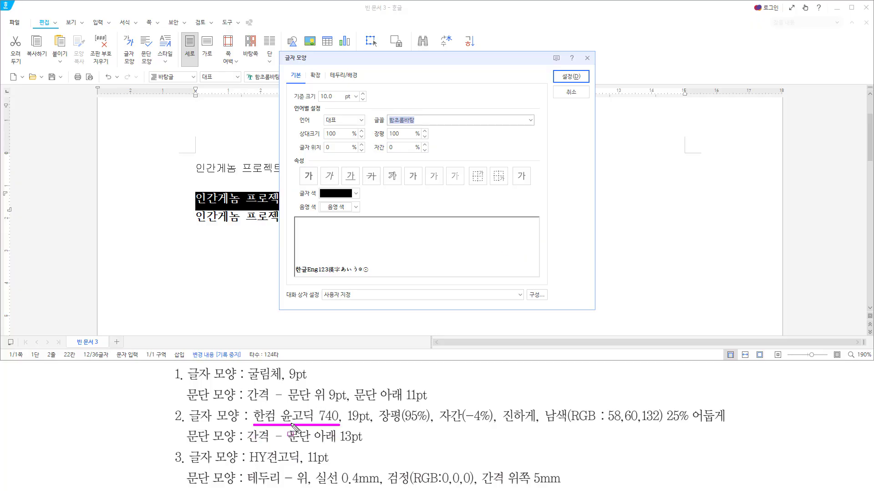
mouse_move(276, 410)
mouse_down()
mouse_move(281, 422)
mouse_move(319, 424)
mouse_up()
key(Escape)
click(428, 60)
text(한컴)
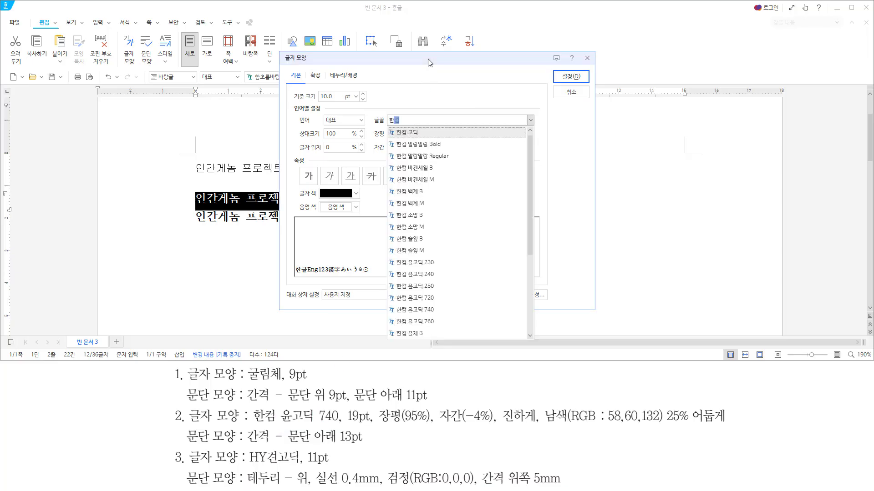
text( 윤고)
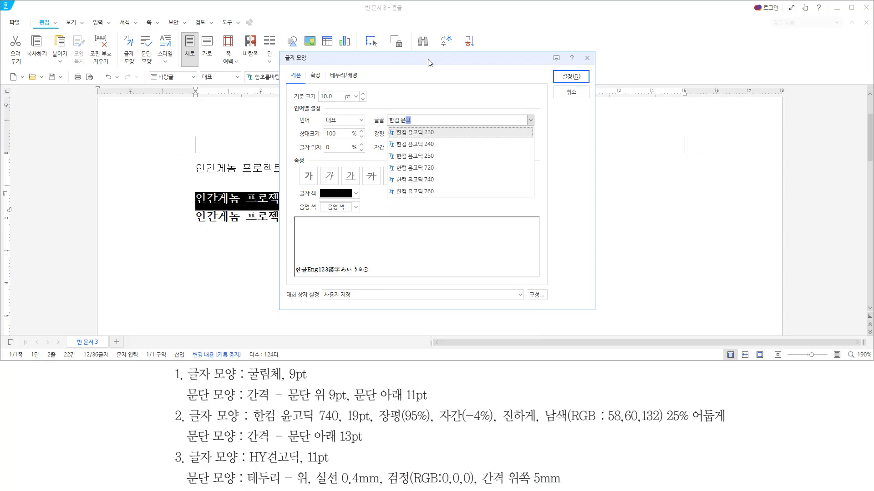
text(딕 740)
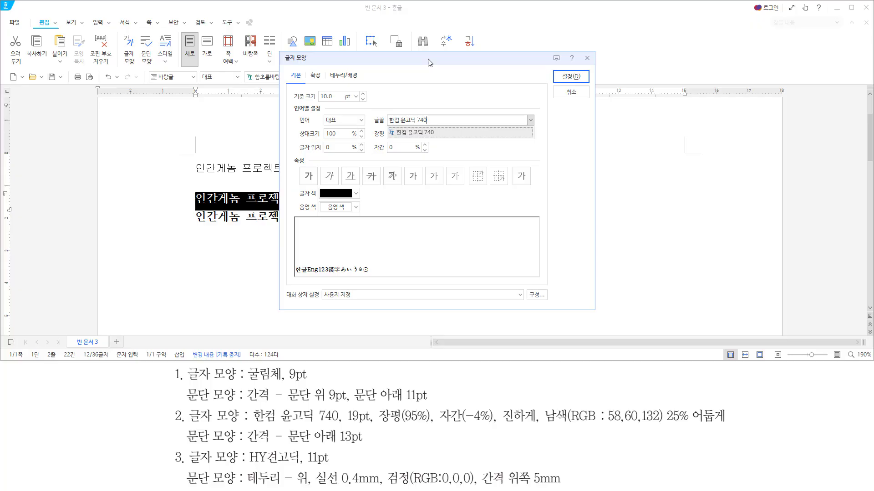
key(Return)
Set the second line's base character size (기준 크기) to 19 pt
key(alt)
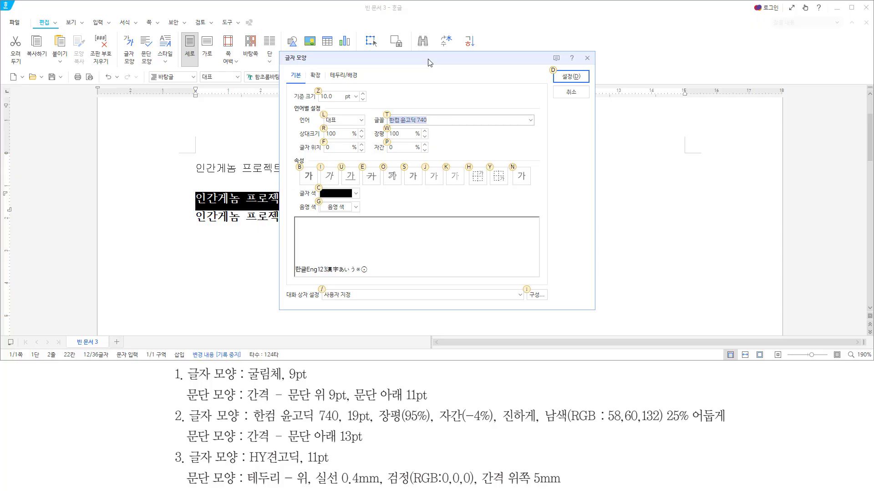
text(z)
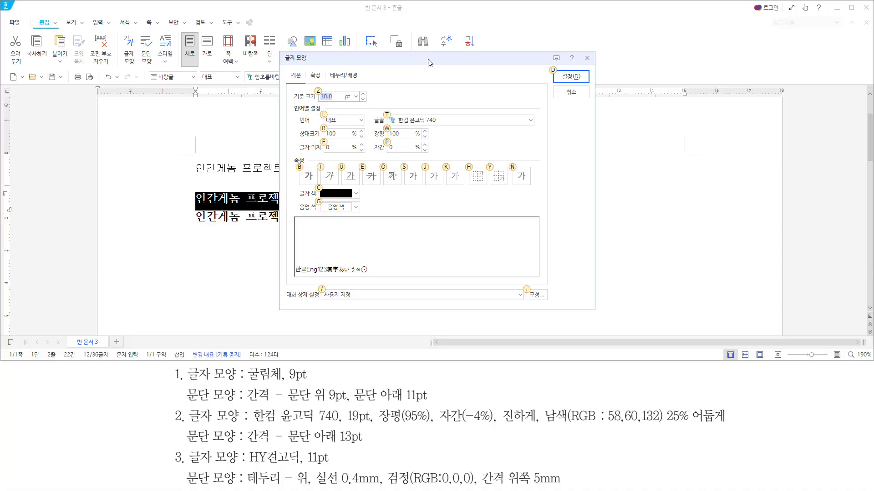
text(19)
key(alt)
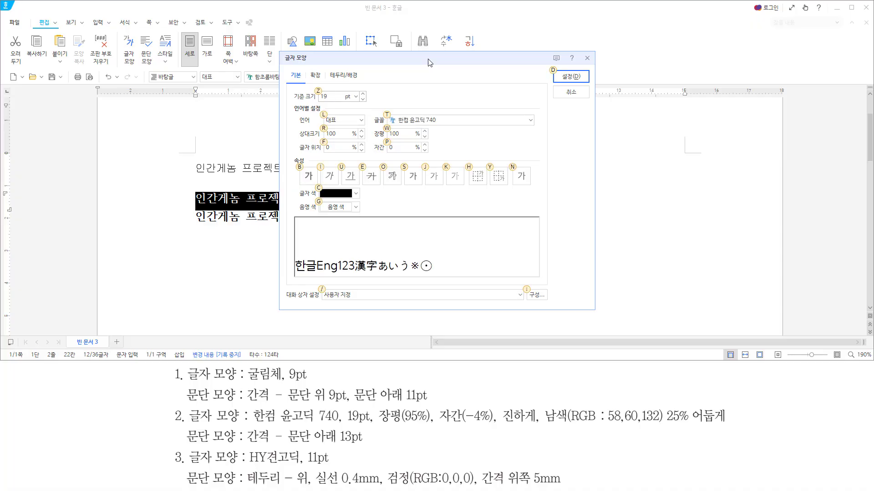
key(alt)
key(alt)
key(alt)
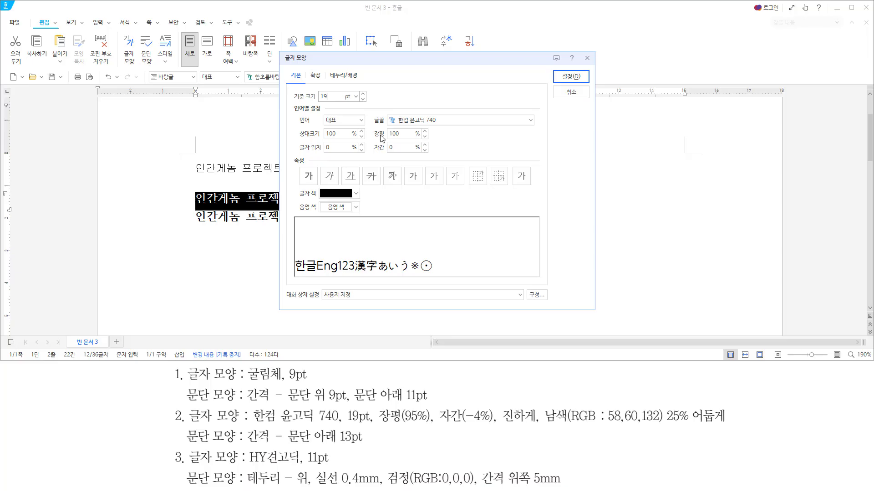
Set the second line's character width (장평) to 95% and letter spacing (자간) to -4%
key(alt)
text(w)
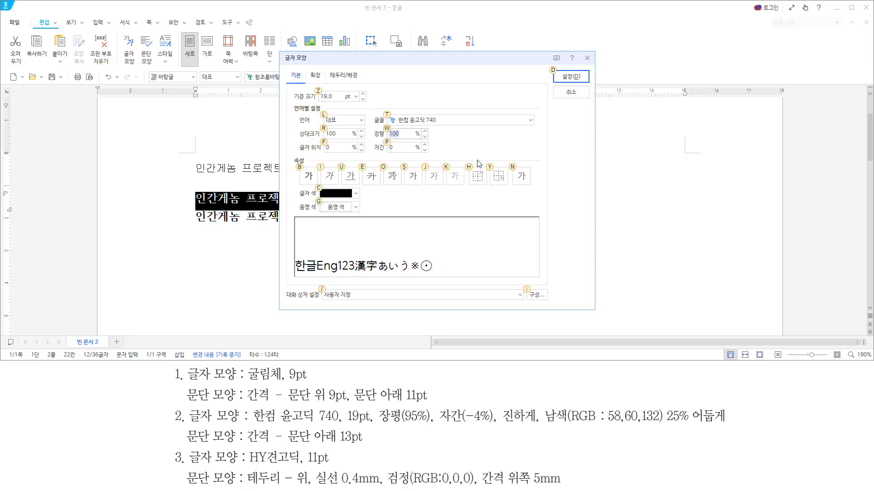
text(95)
key(alt)
key(alt)
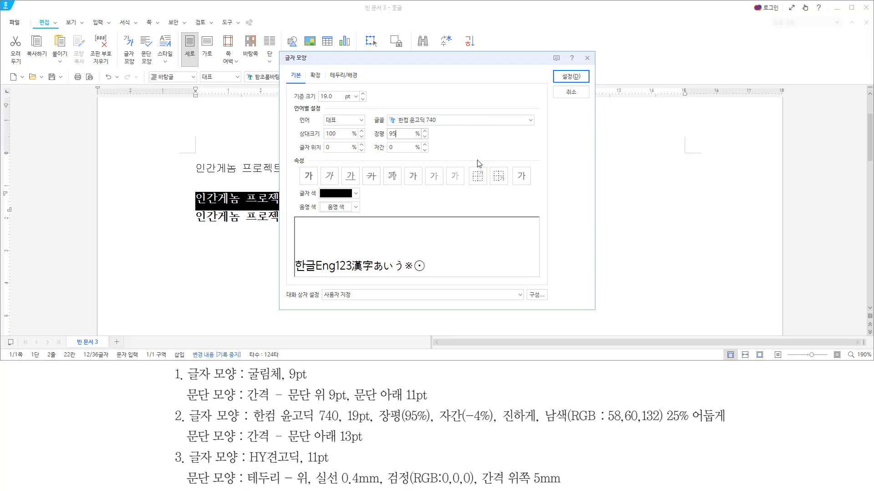
key(alt)
key(alt)
key(alt)
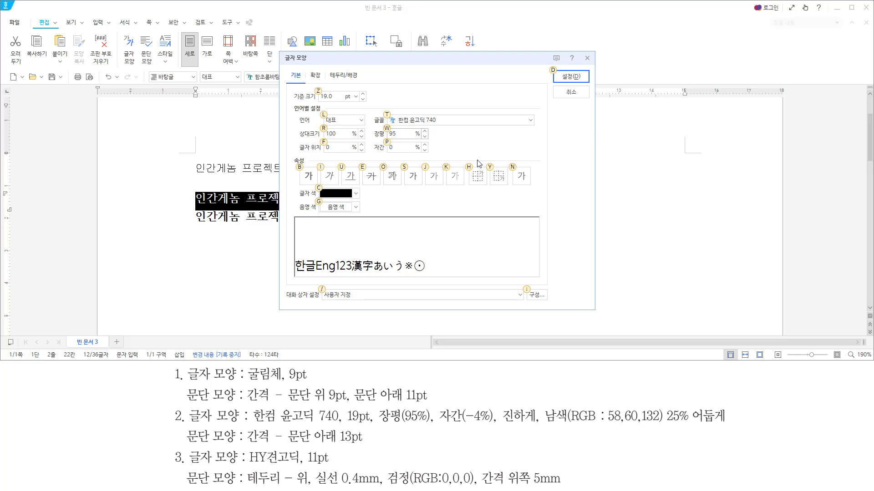
text(p-4)
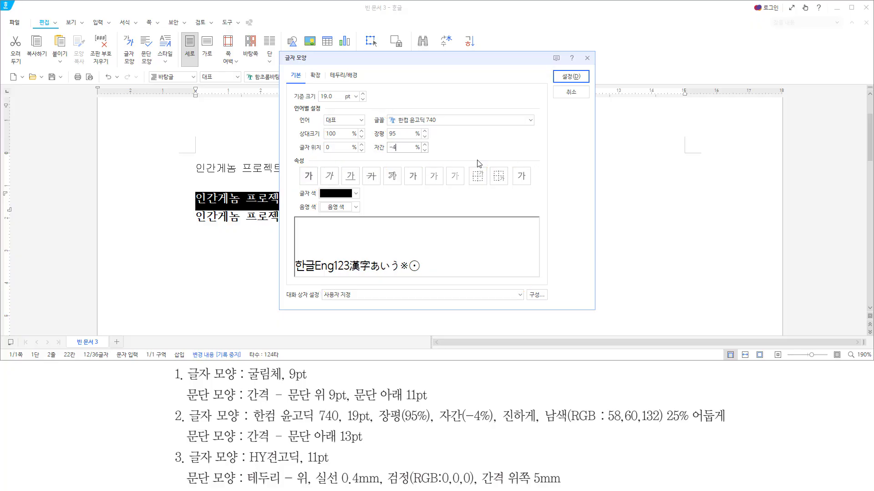
Make the second line bold (진하게), colour it 남색 (RGB 58,60,132) 25% 어둡게, and apply the character formatting
key(alt)
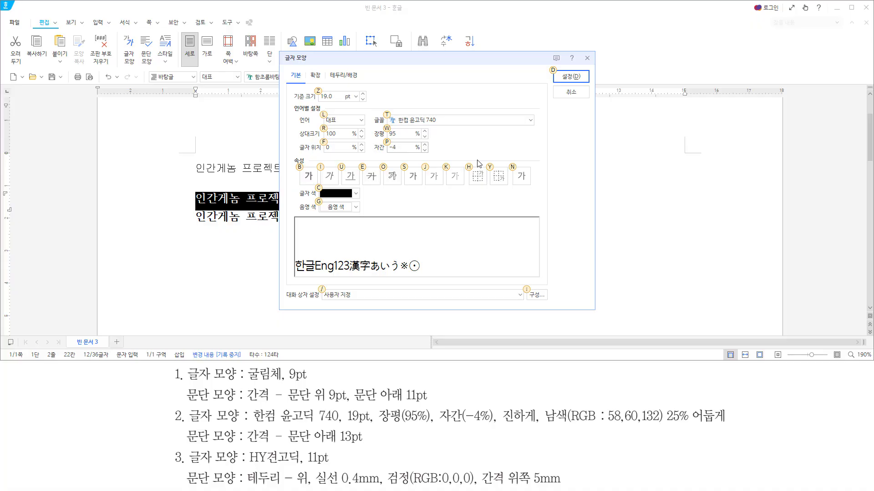
key(b)
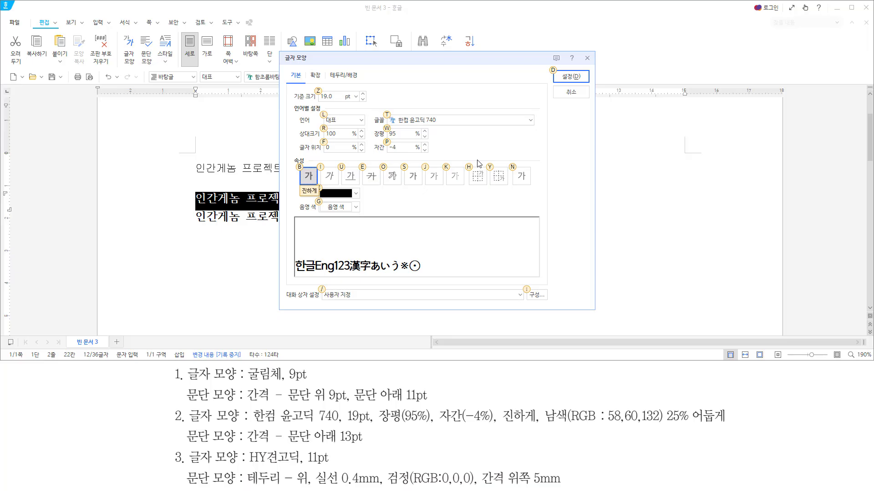
mouse_move(541, 405)
mouse_down()
mouse_move(584, 435)
mouse_move(740, 432)
mouse_move(669, 433)
mouse_up()
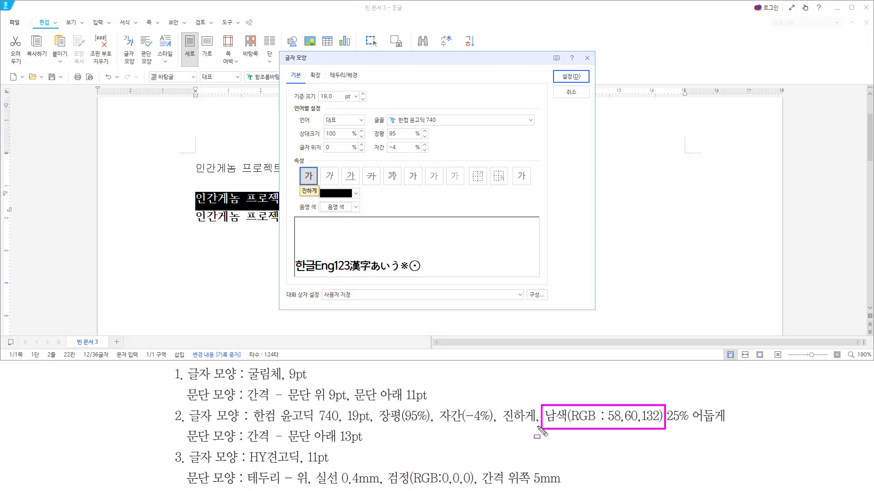
drag(668, 426, 727, 425)
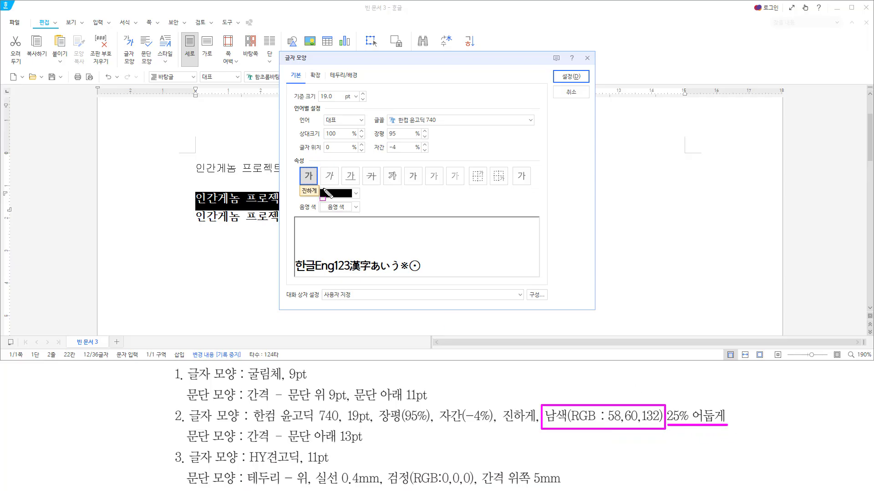
mouse_move(320, 187)
mouse_down()
mouse_move(373, 201)
mouse_move(364, 200)
mouse_up()
key(Escape)
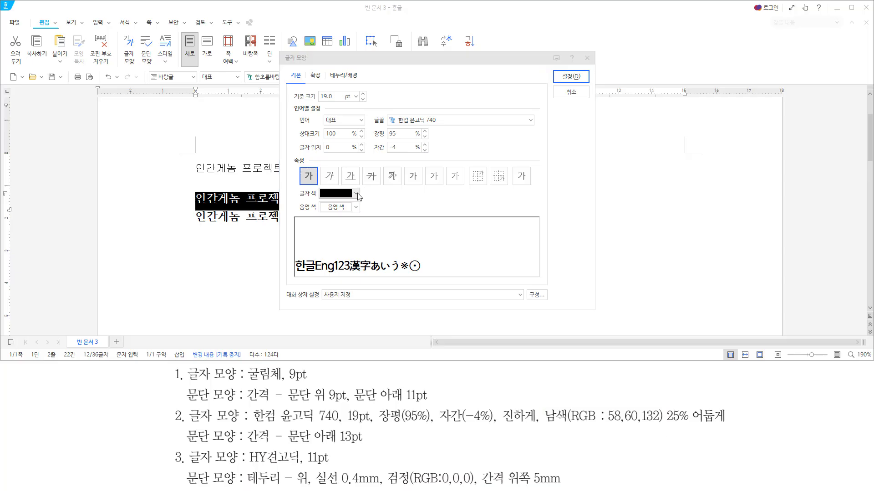
click(356, 194)
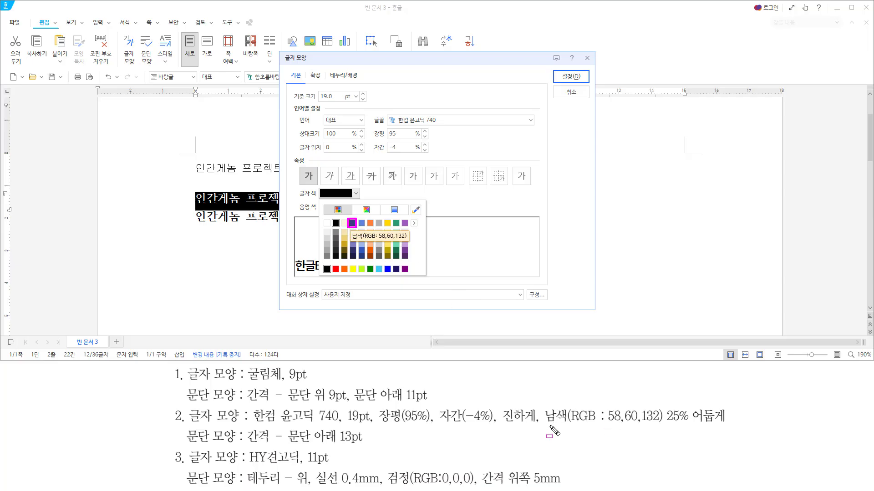
drag(548, 423, 736, 430)
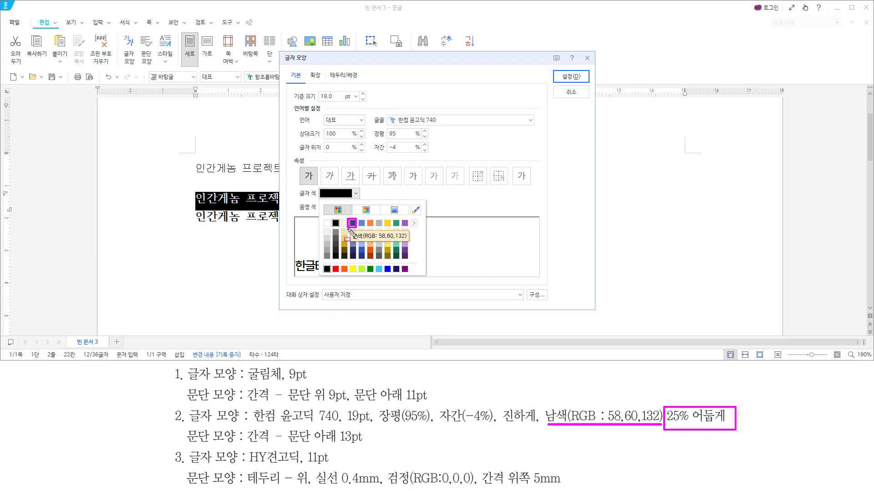
drag(349, 229, 363, 269)
key(Escape)
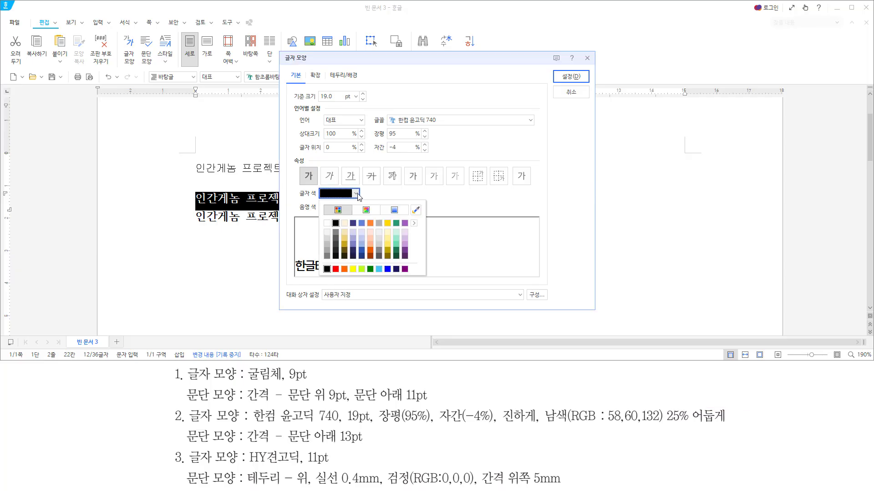
click(353, 251)
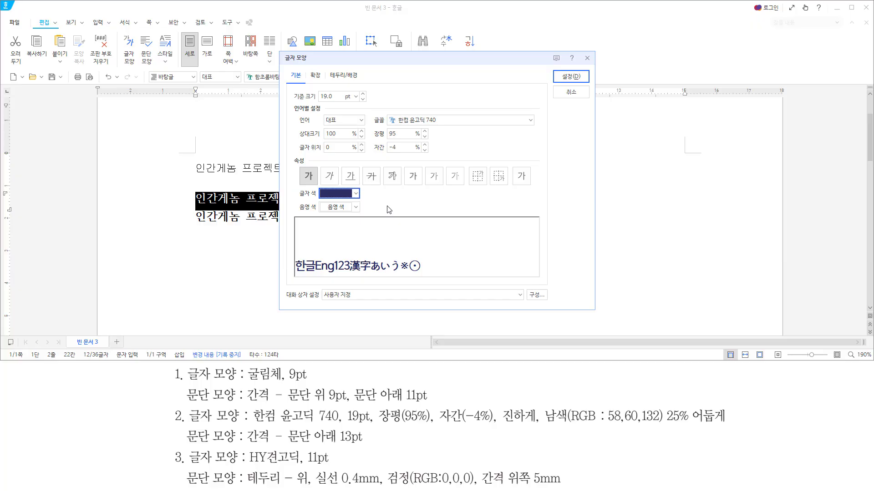
click(570, 78)
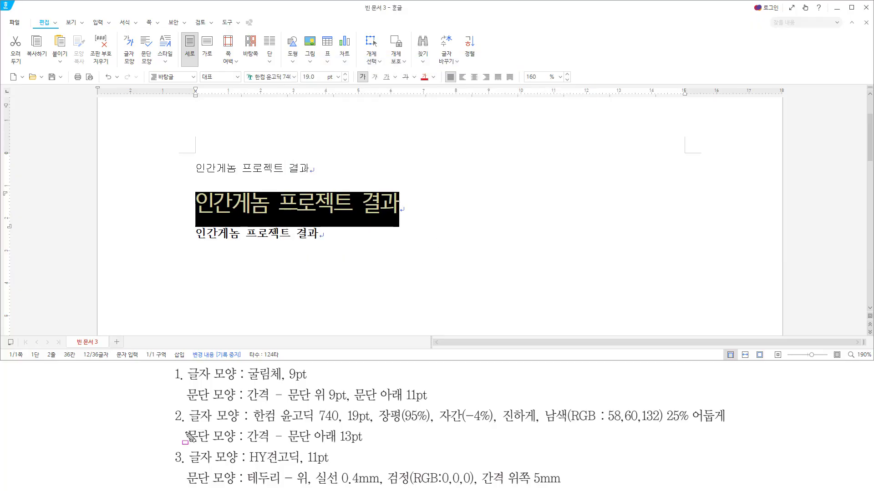
Set the second line's spacing below the paragraph (문단 아래) to 13 pt and apply the paragraph formatting
mouse_move(185, 425)
mouse_down()
mouse_move(246, 455)
mouse_move(237, 447)
mouse_move(351, 455)
mouse_move(366, 446)
mouse_up()
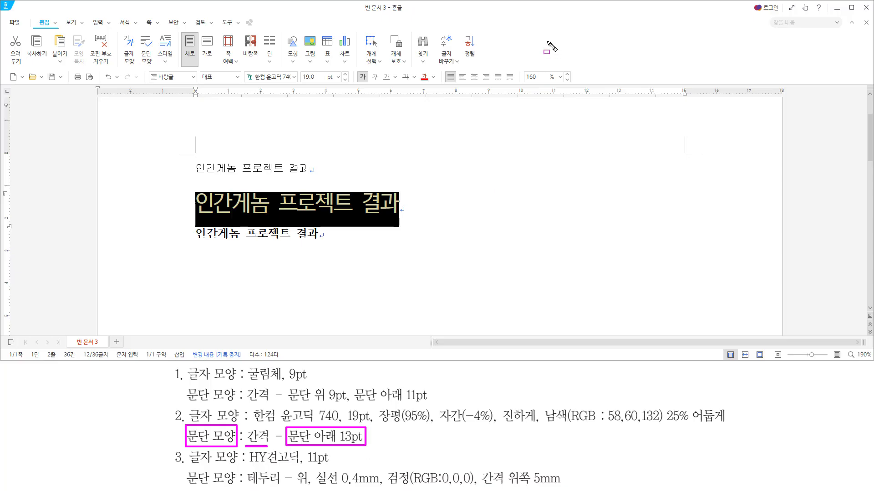
key(Escape)
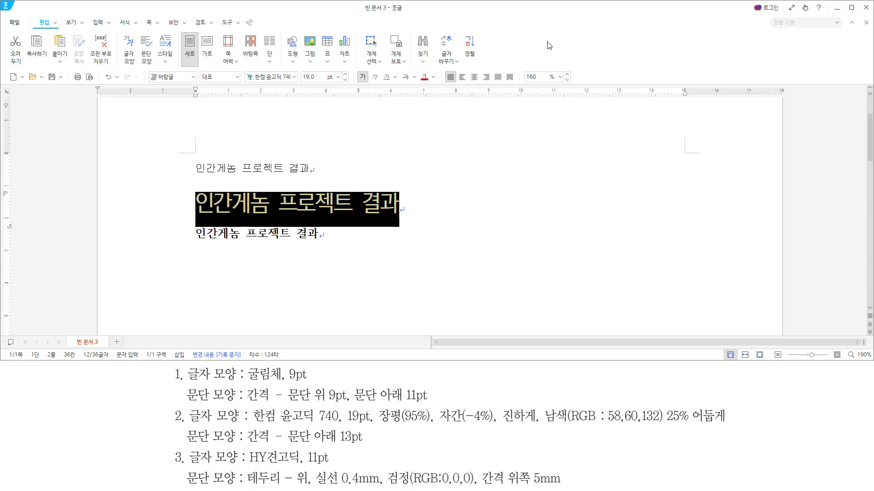
key(alt+t)
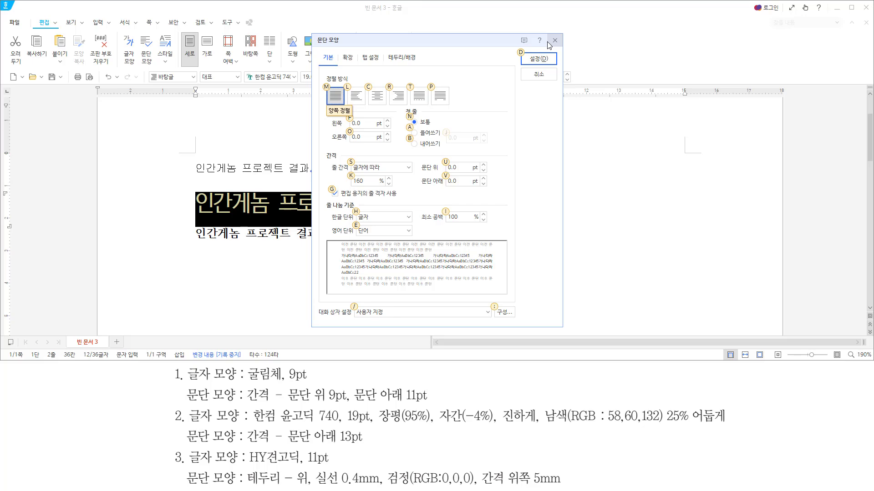
key(alt+v)
text(13)
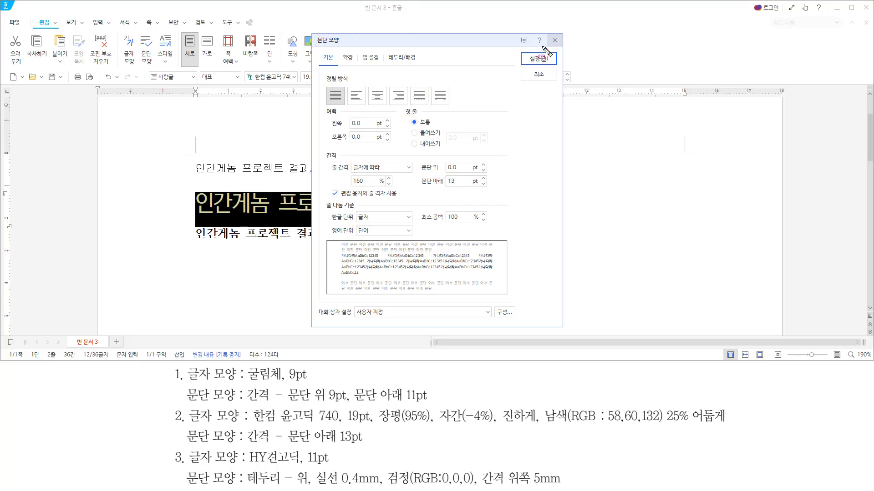
drag(419, 175, 485, 188)
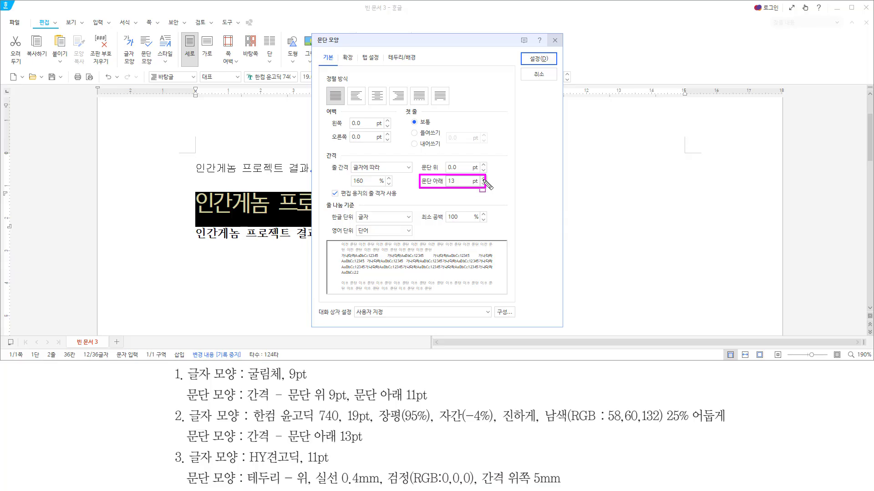
drag(289, 443, 361, 444)
drag(527, 53, 545, 65)
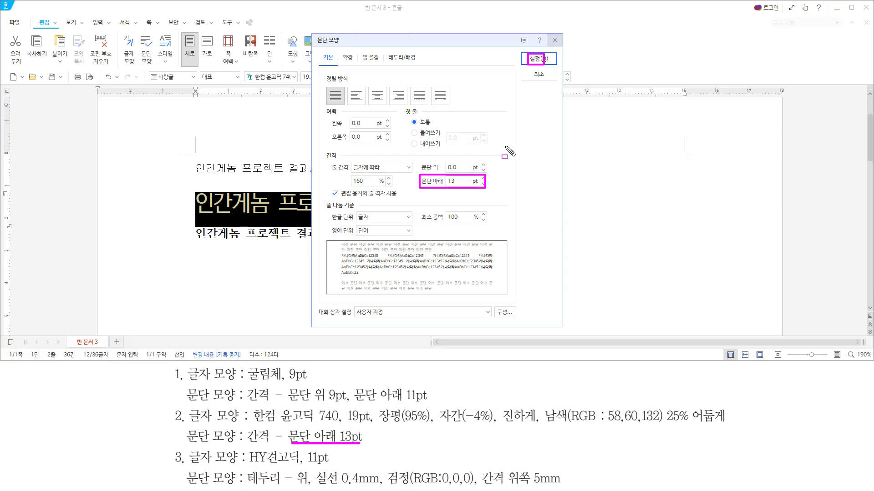
key(Escape)
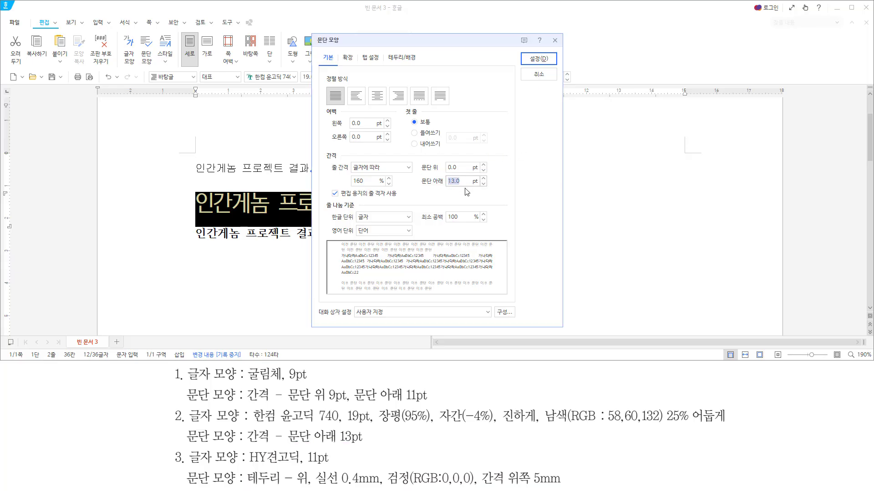
key(Return)
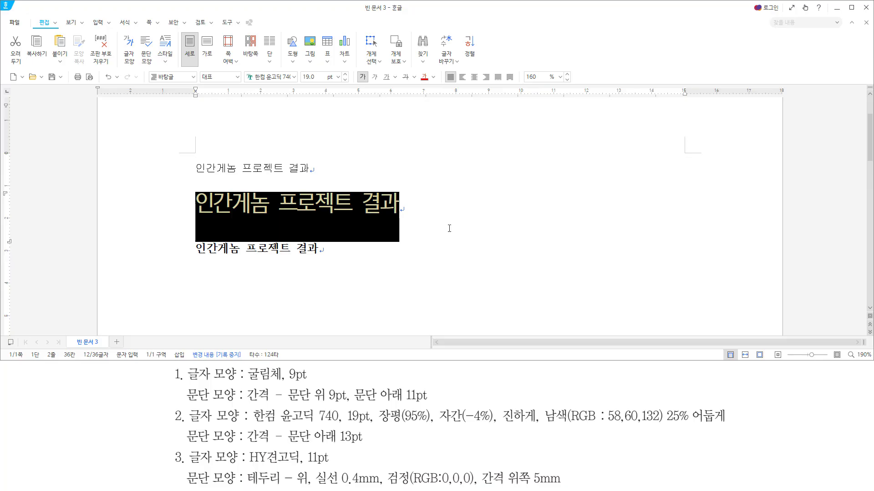
Select the whole third line and set its character font to HY견고딕
key(Escape)
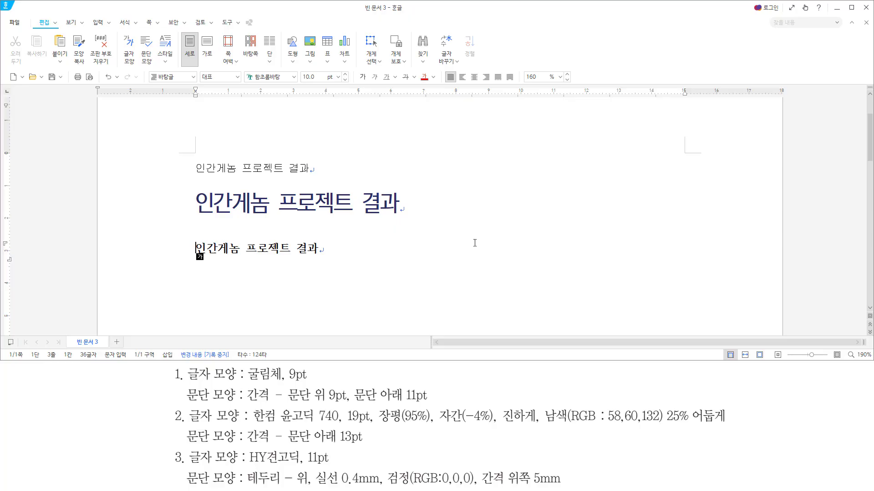
key(shift+End)
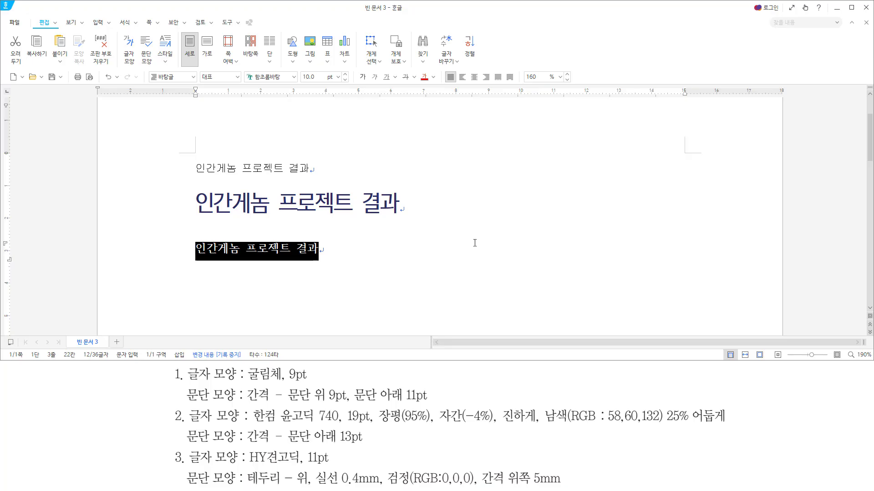
key(alt+l)
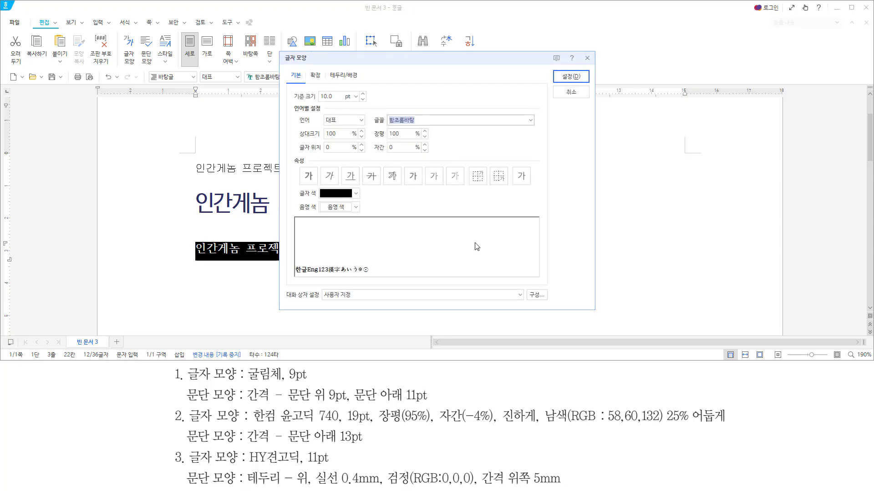
text(h)
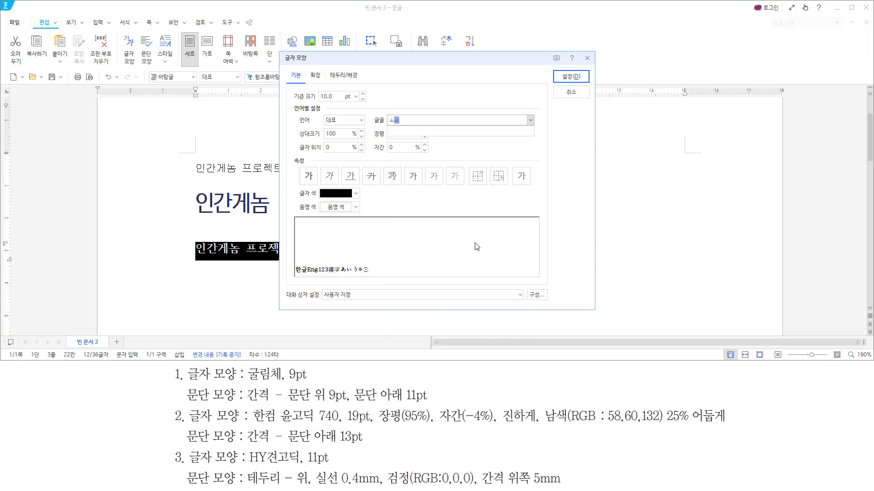
text(y견곧)
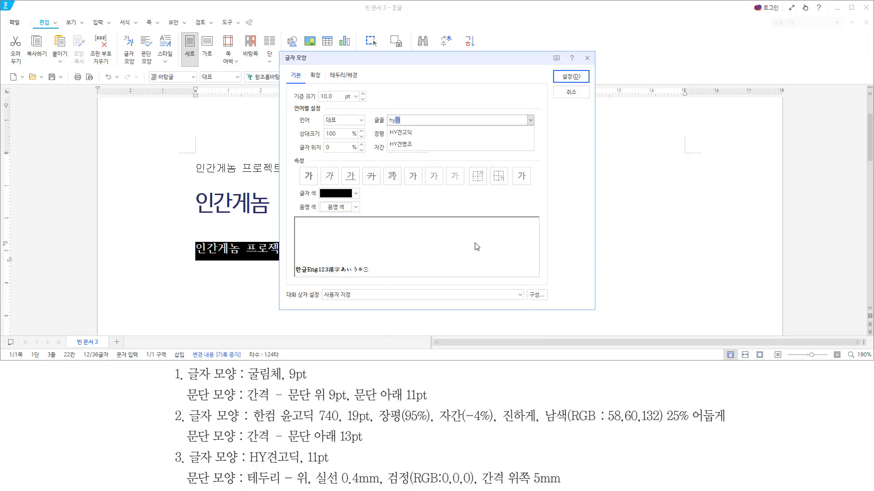
text(딕)
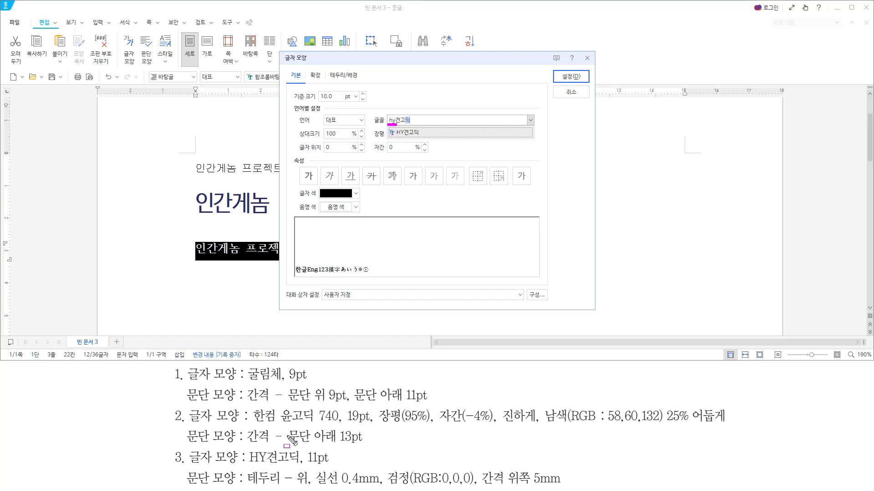
drag(247, 465, 267, 465)
key(Escape)
click(426, 64)
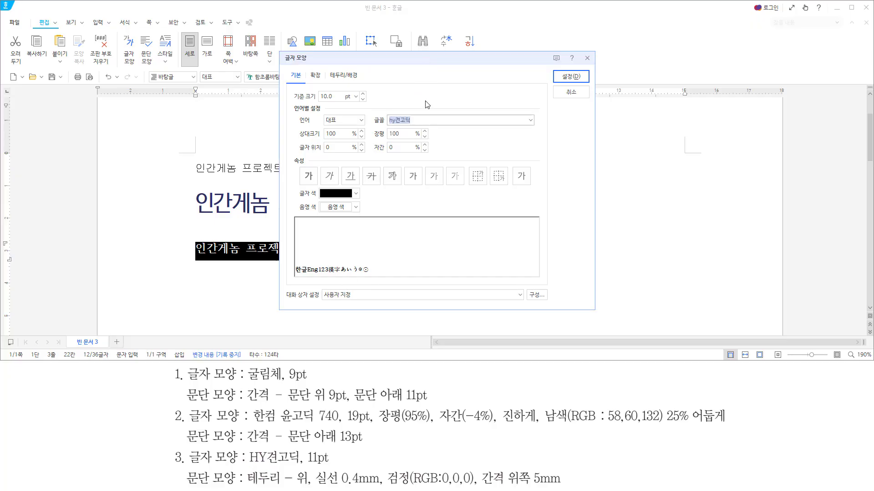
click(428, 120)
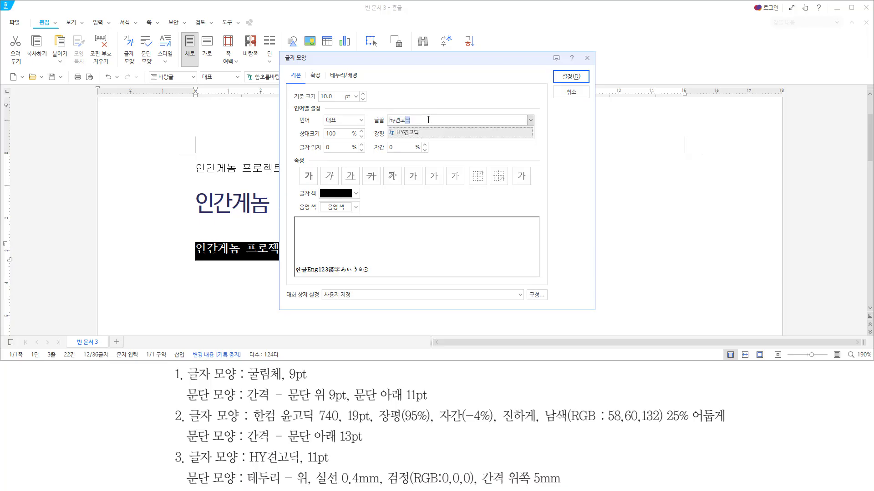
key(Return)
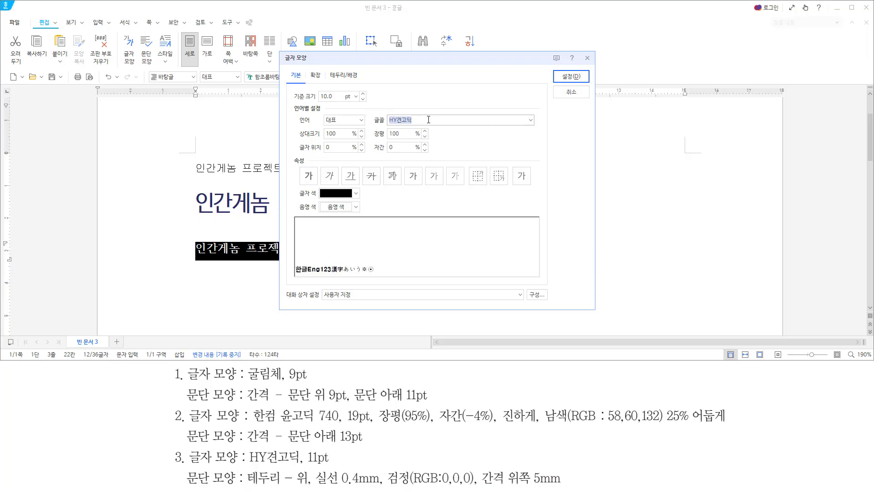
Set the third line's base character size (기준 크기) to 11 pt and apply the character formatting
key(alt)
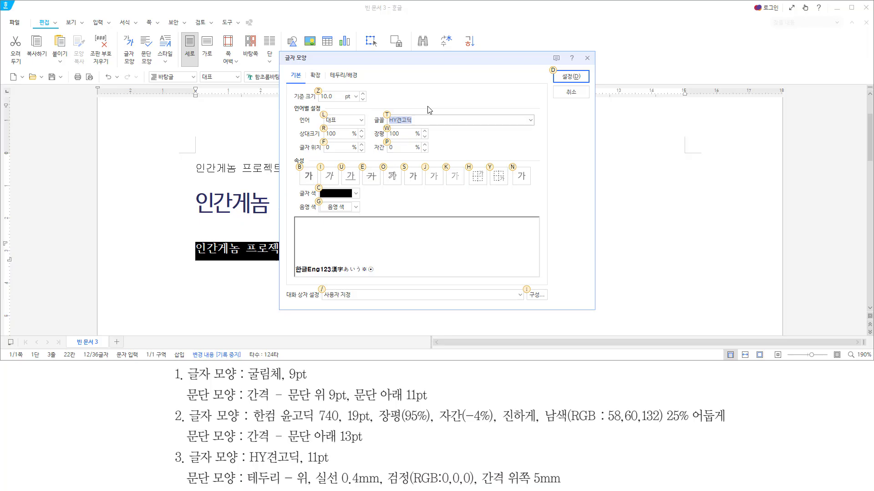
key(alt+z)
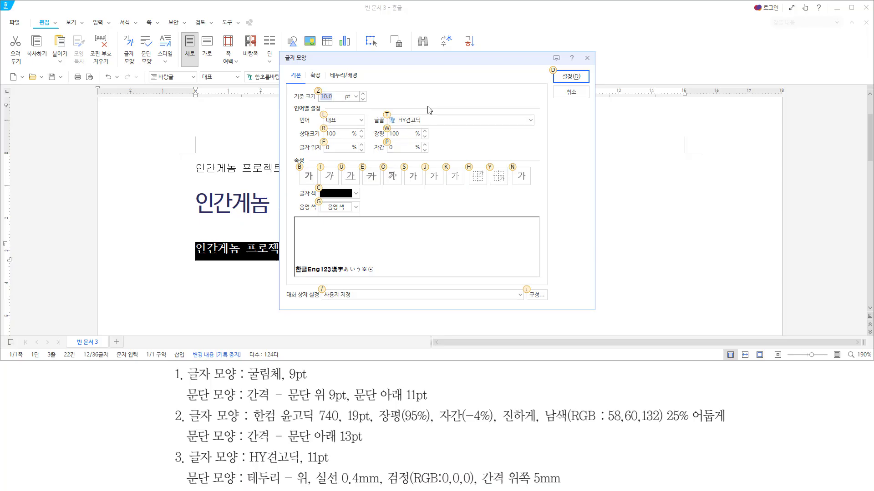
text(11)
key(Return)
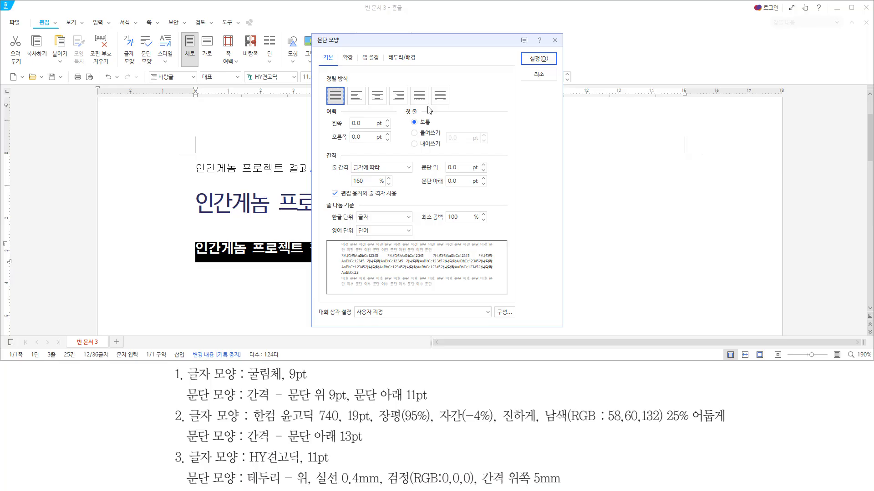
mouse_move(187, 469)
mouse_down()
mouse_move(236, 488)
mouse_move(564, 488)
mouse_up()
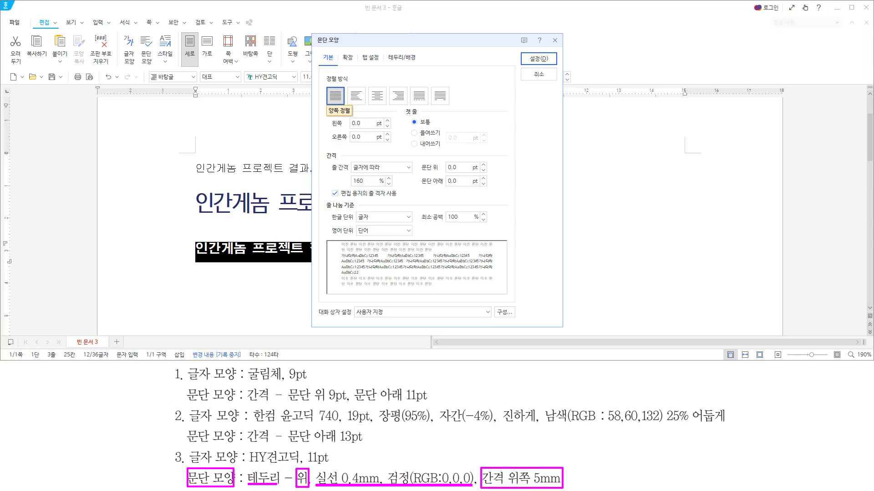
drag(517, 458, 538, 454)
mouse_move(323, 162)
mouse_down()
mouse_move(329, 149)
mouse_move(341, 154)
mouse_move(339, 165)
mouse_up()
mouse_move(473, 173)
mouse_down()
mouse_move(437, 176)
mouse_move(487, 164)
mouse_move(463, 164)
mouse_move(422, 190)
mouse_up()
drag(430, 142, 477, 194)
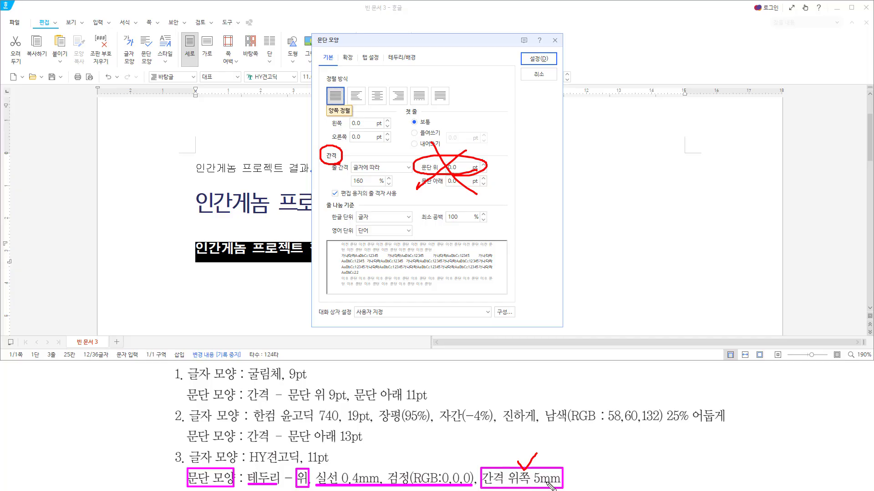
mouse_move(252, 471)
mouse_down()
mouse_move(265, 486)
mouse_move(300, 418)
mouse_up()
mouse_move(419, 59)
mouse_down()
mouse_move(400, 66)
mouse_move(390, 50)
mouse_up()
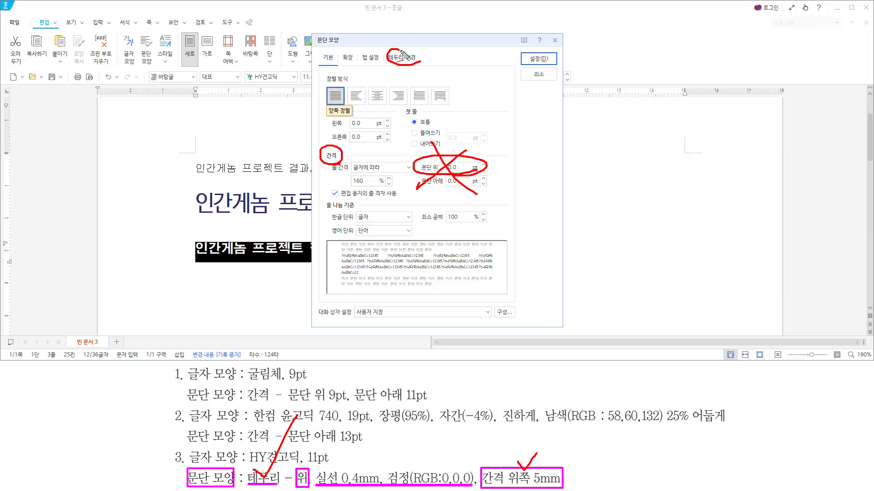
drag(466, 237, 473, 235)
Define the third line's paragraph border (테두리) style as a 0.4 mm solid line (실선) in 검정 (RGB 0,0,0)
click(398, 57)
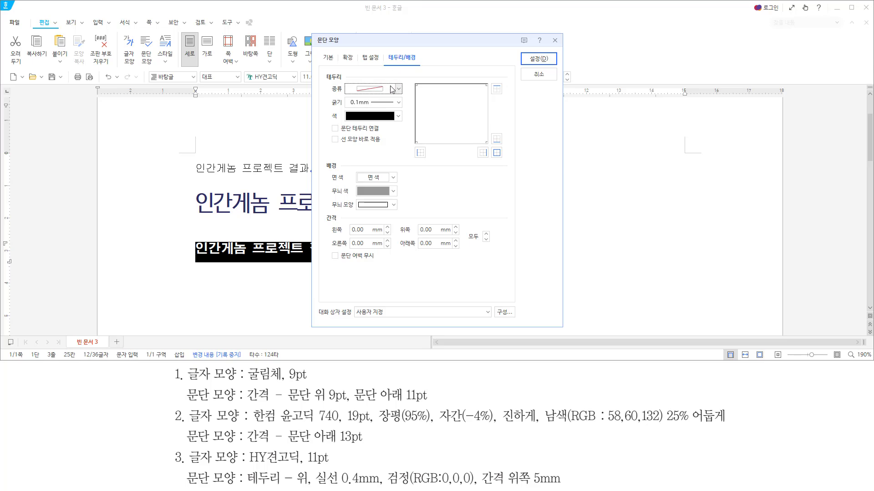
drag(329, 133, 388, 146)
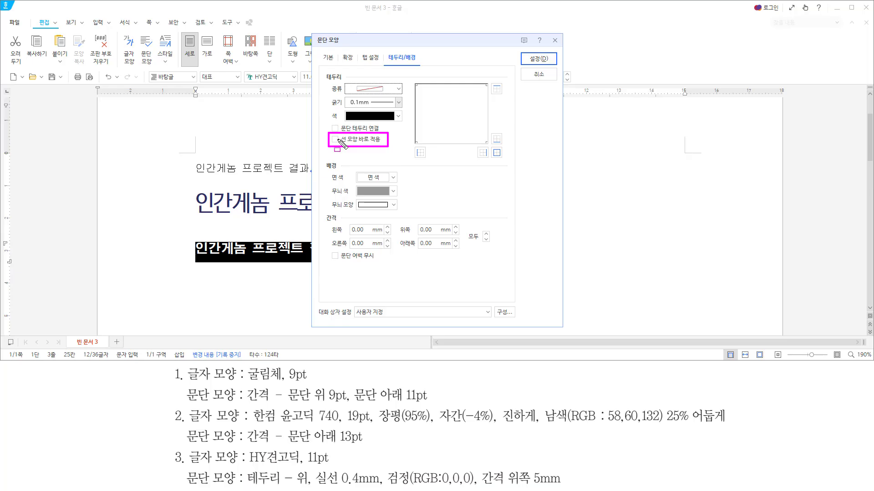
key(Escape)
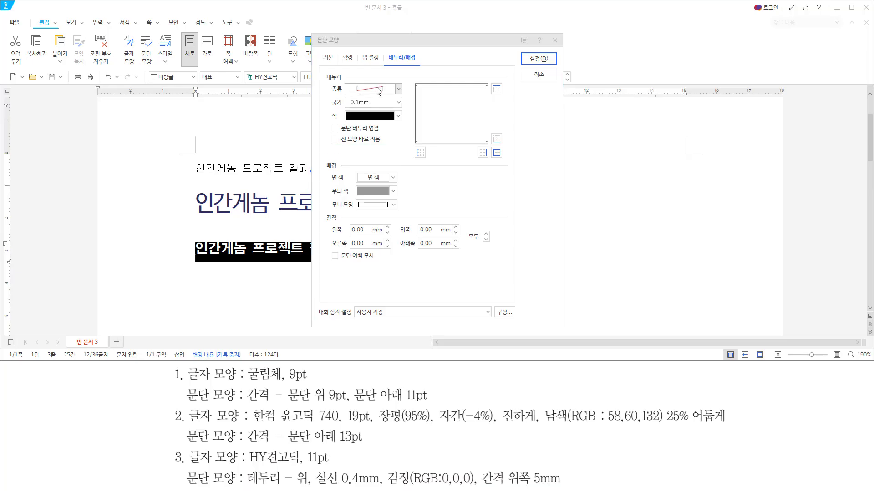
click(377, 88)
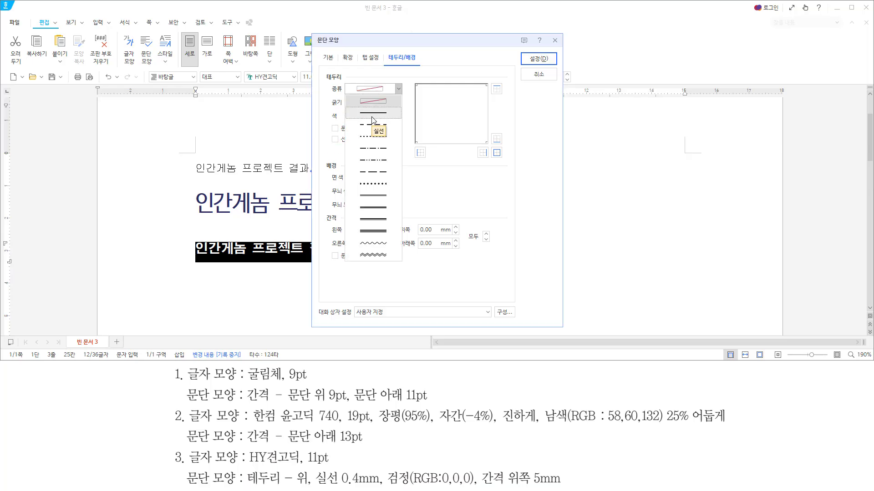
click(375, 114)
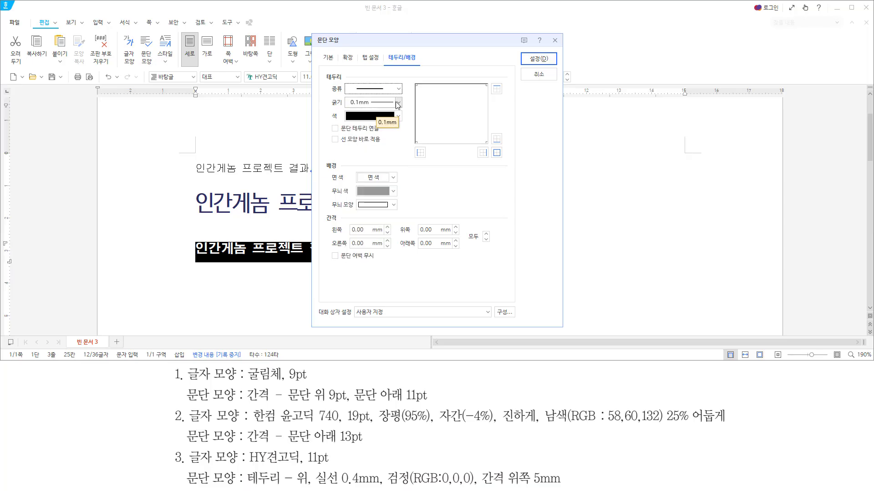
click(399, 103)
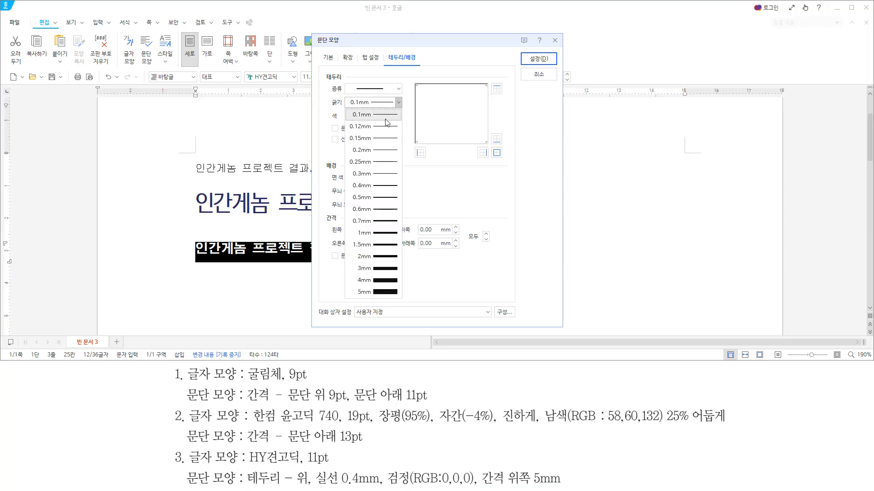
click(375, 187)
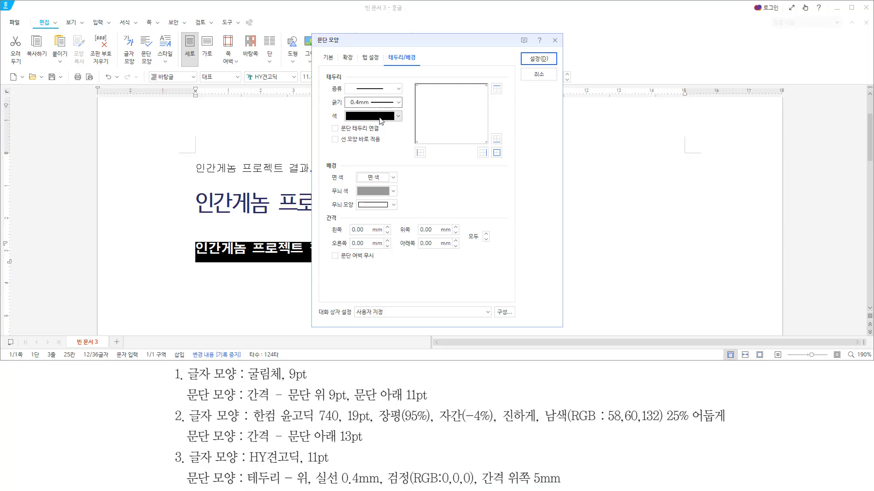
click(382, 119)
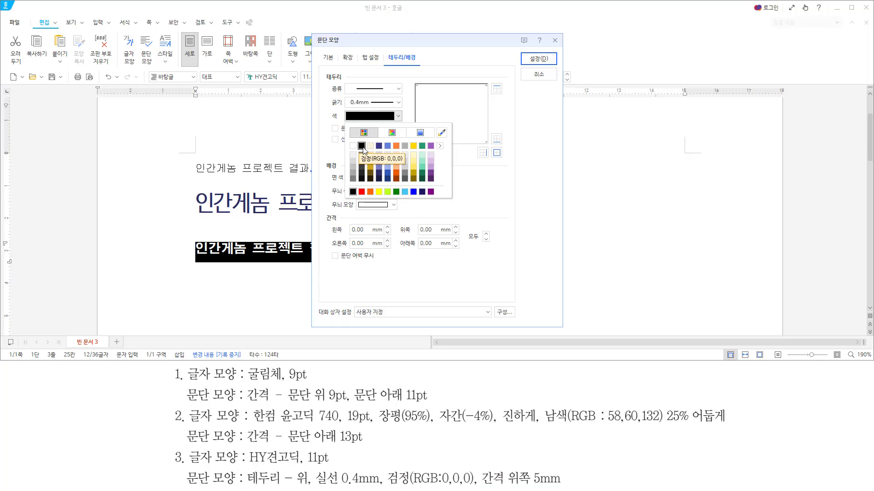
click(361, 145)
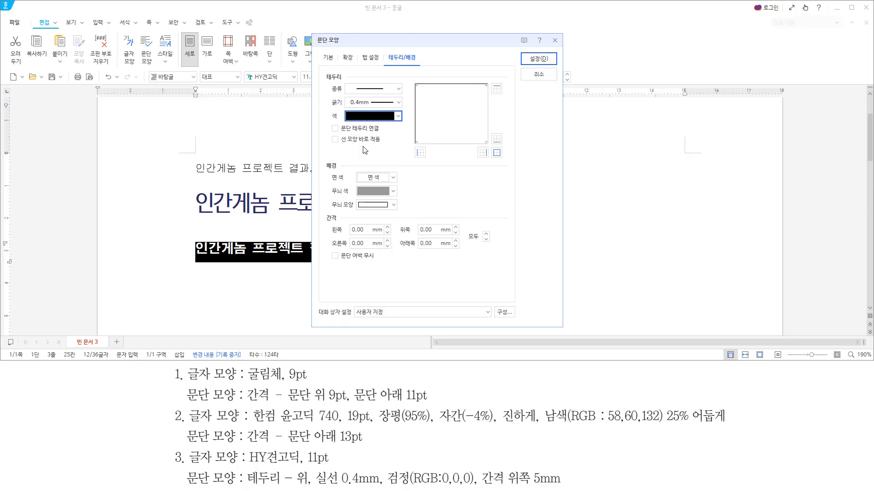
Assign the defined border line to only the upper edge (위) of the third line's paragraph
key(ctrl+2)
mouse_move(342, 82)
mouse_down()
mouse_move(398, 94)
mouse_move(407, 122)
mouse_up()
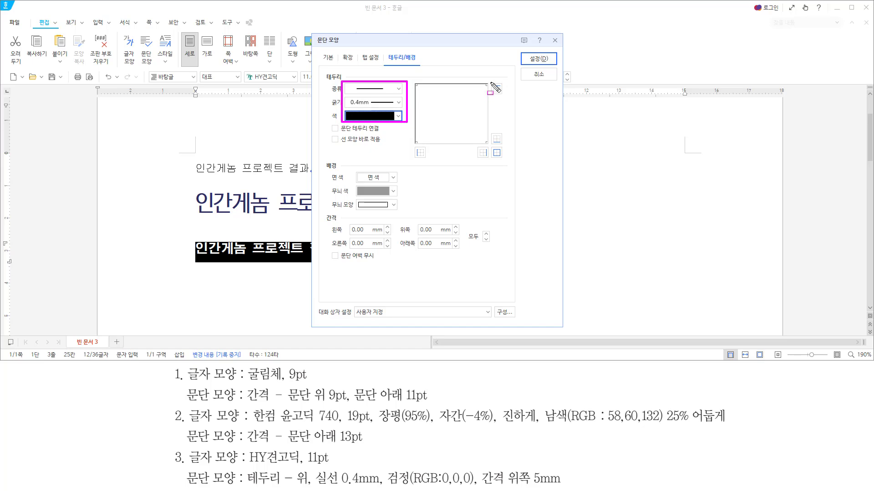
drag(490, 82, 507, 95)
key(Escape)
click(497, 90)
key(ctrl+2)
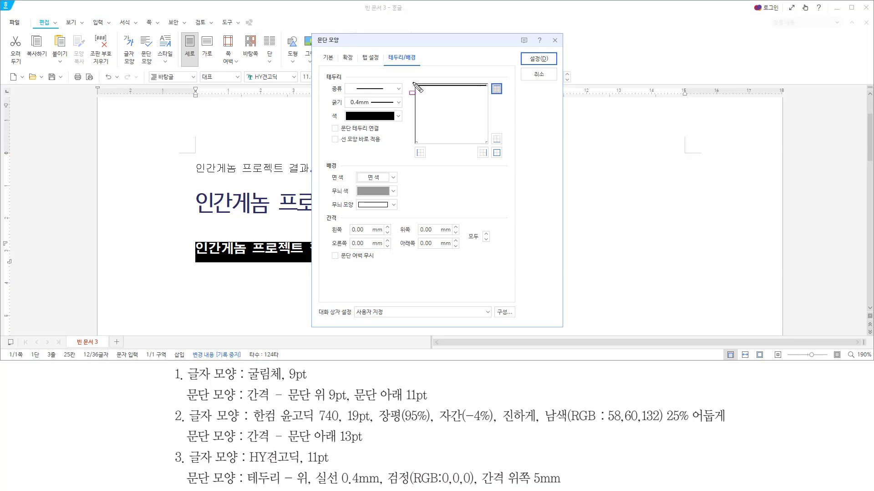
drag(412, 82, 488, 89)
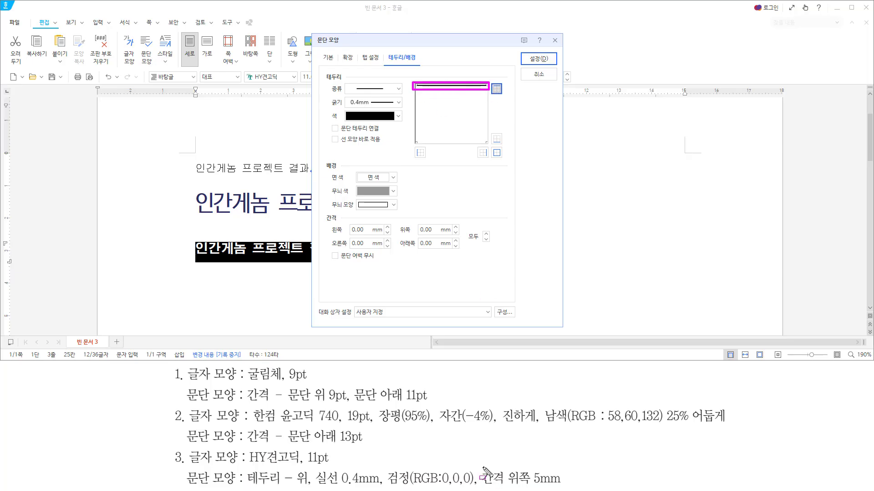
Set the upper border spacing (간격 위쪽) of the third line's paragraph to 5 mm and apply the paragraph formatting
drag(482, 468, 566, 487)
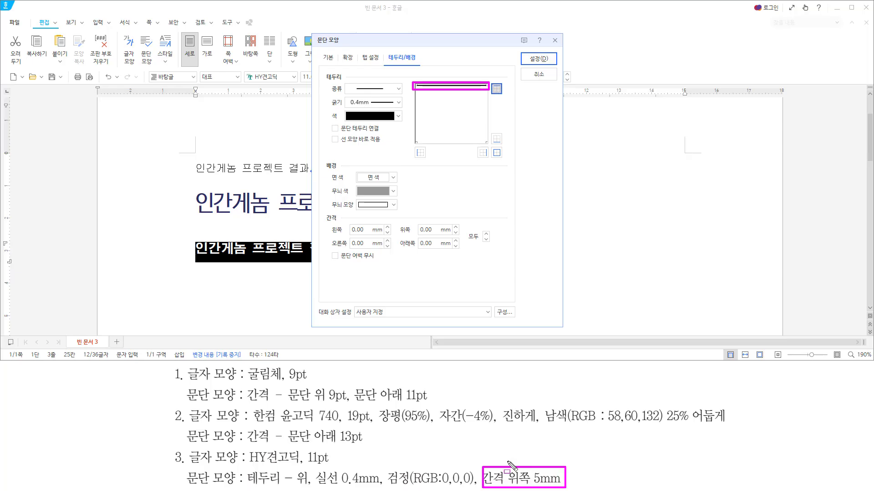
drag(327, 224, 347, 221)
key(Escape)
click(456, 228)
click(455, 228)
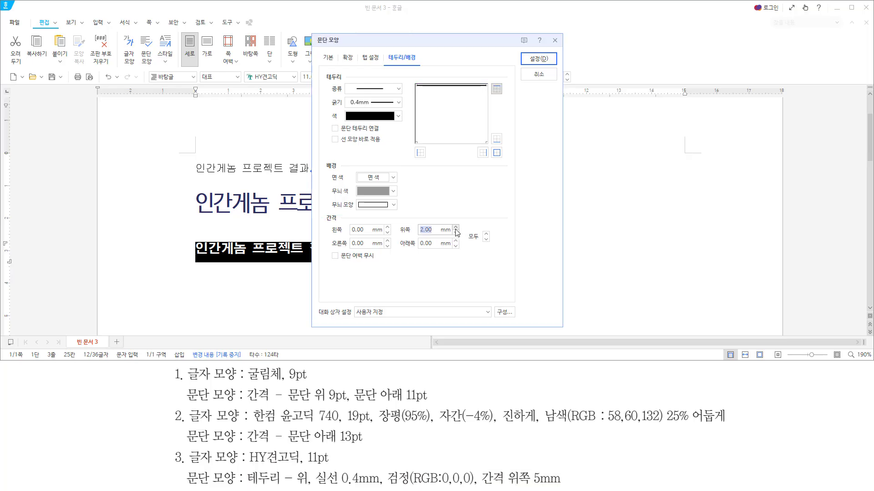
key(ctrl+2)
mouse_move(450, 222)
mouse_down()
mouse_move(462, 233)
mouse_move(432, 234)
mouse_up()
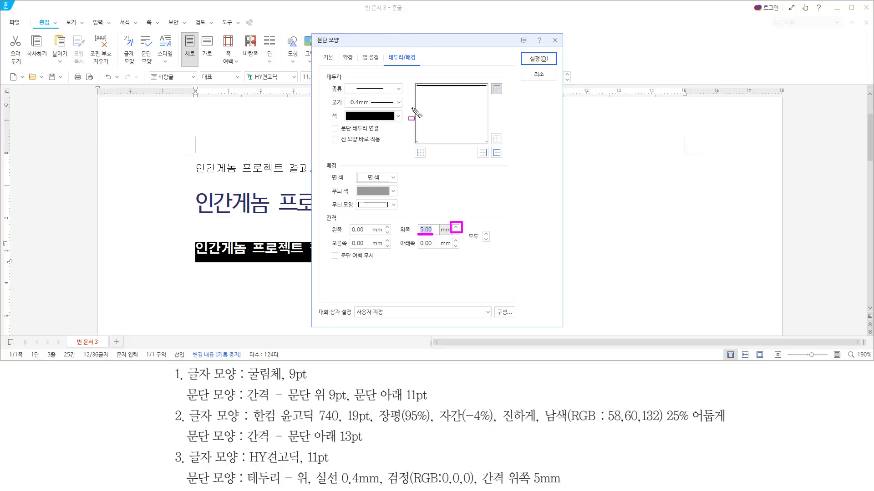
drag(343, 84, 412, 123)
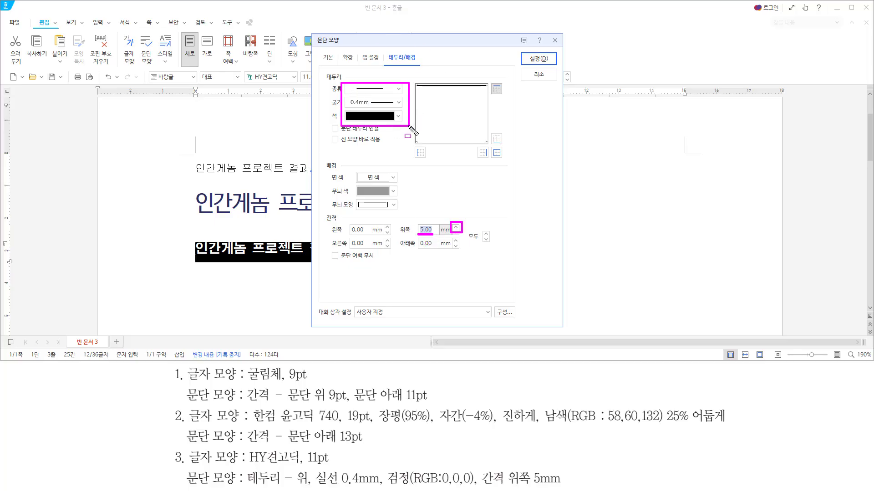
mouse_move(486, 79)
mouse_down()
mouse_move(513, 109)
mouse_move(508, 99)
mouse_up()
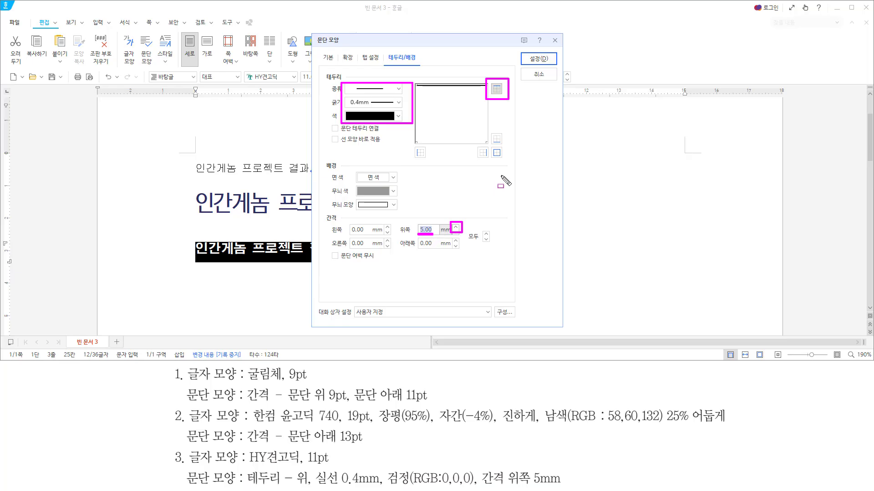
key(Escape)
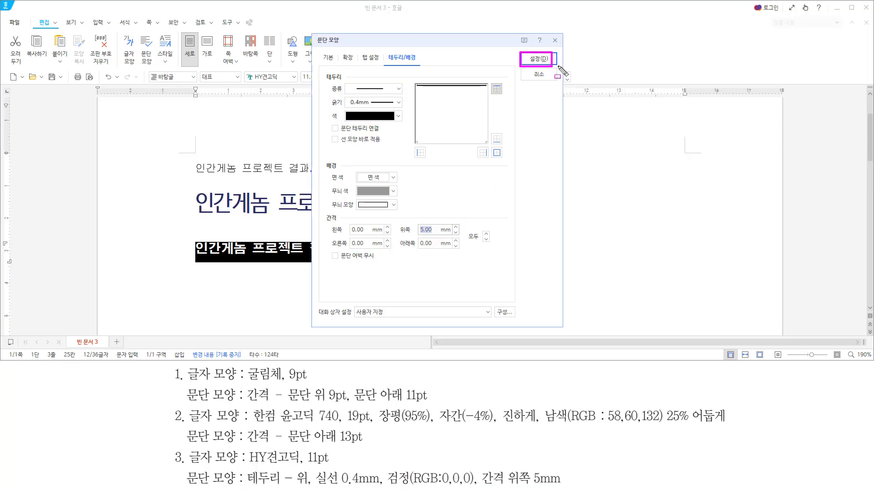
click(538, 58)
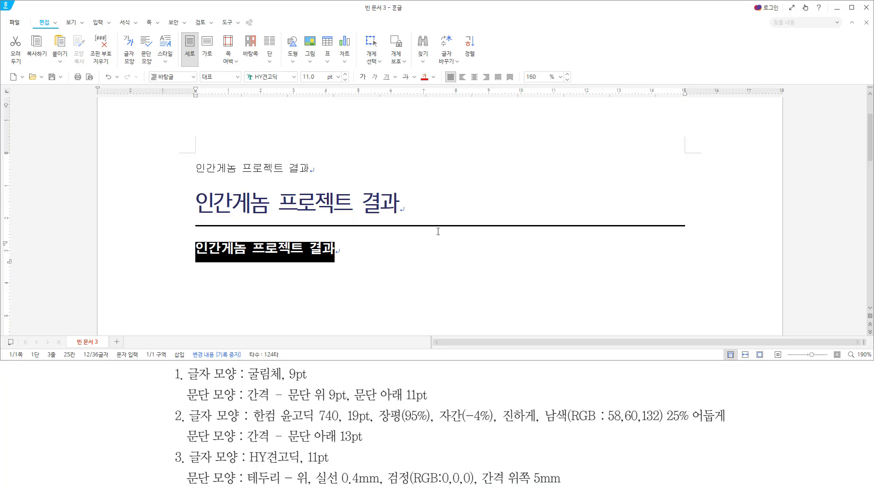
click(362, 255)
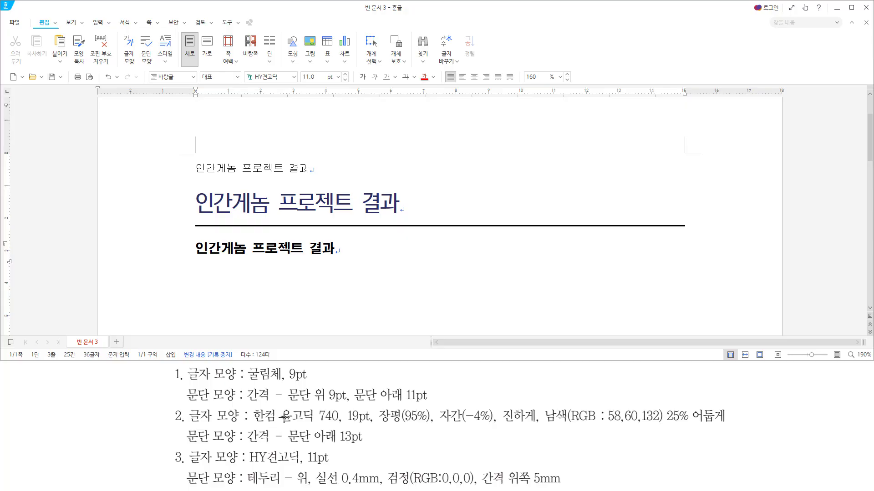
Save the document as 글자-문단모양(연습문제)-1 in the C:\WP folder
click(61, 78)
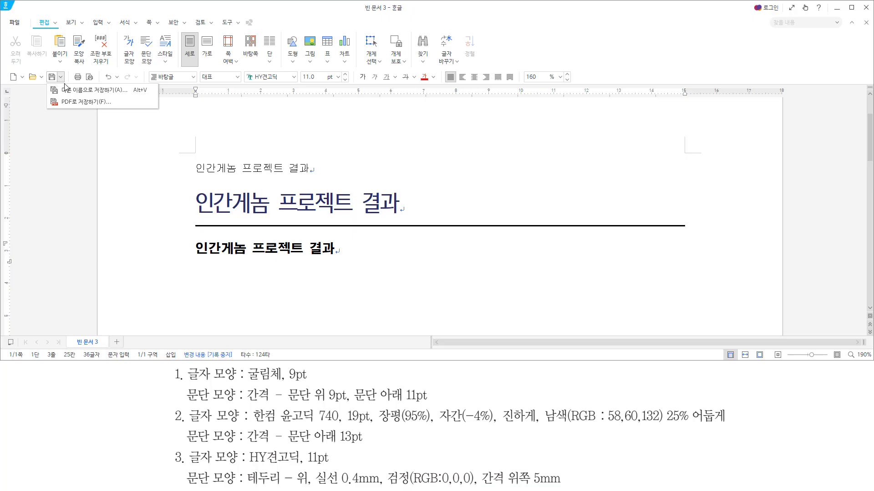
click(71, 91)
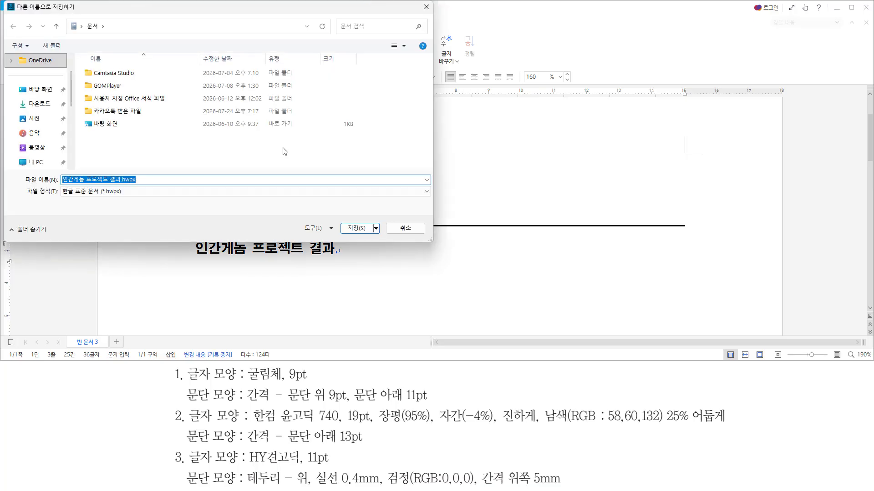
click(40, 164)
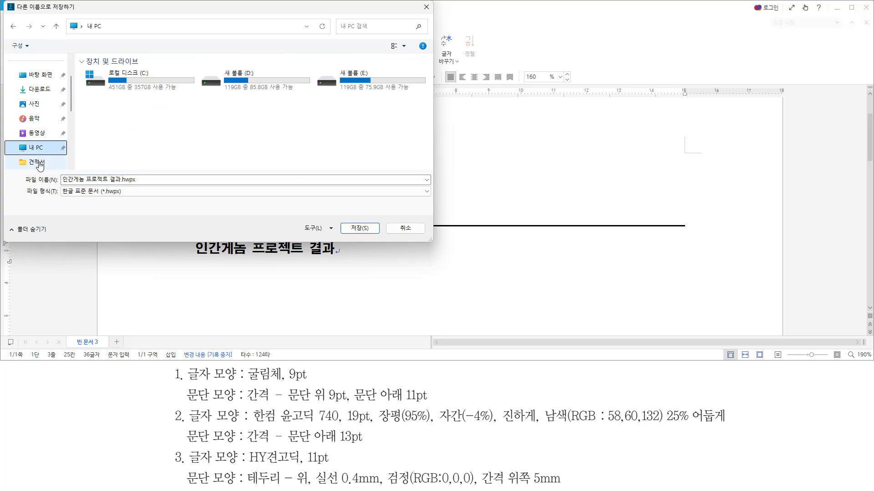
click(133, 85)
double_click(133, 85)
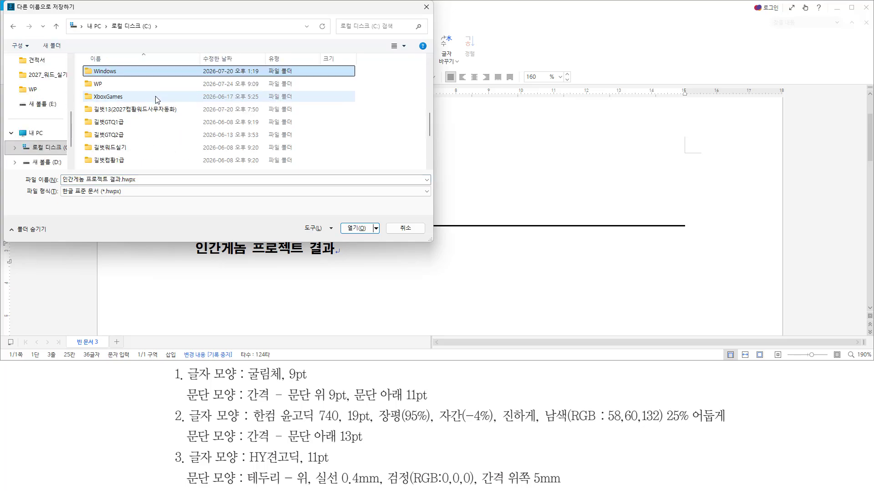
double_click(112, 87)
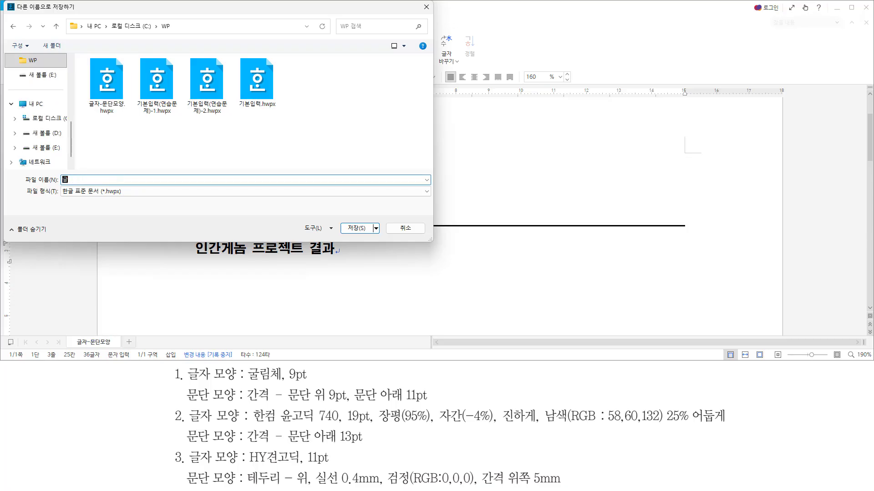
text(글자-문단모양)
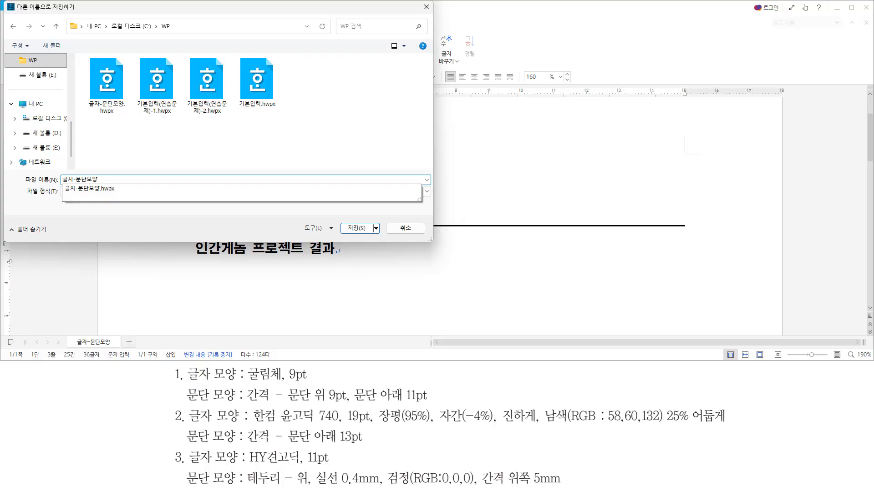
text((연습문제)-1)
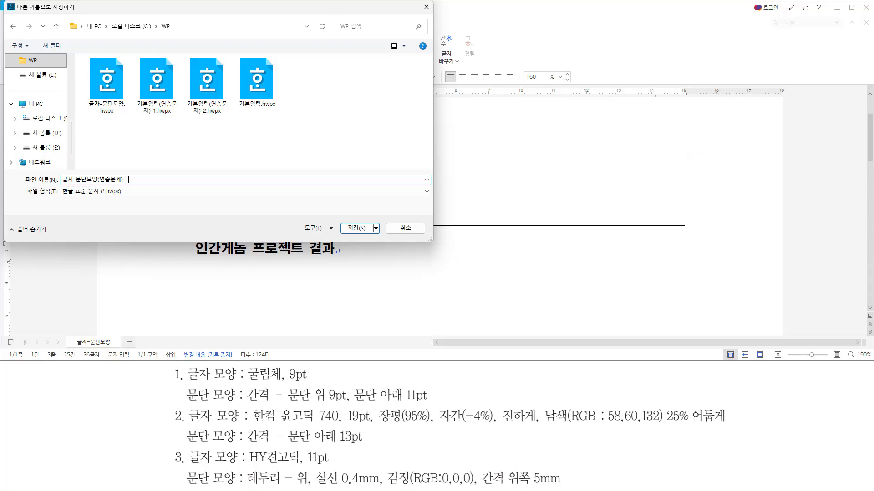
click(358, 228)
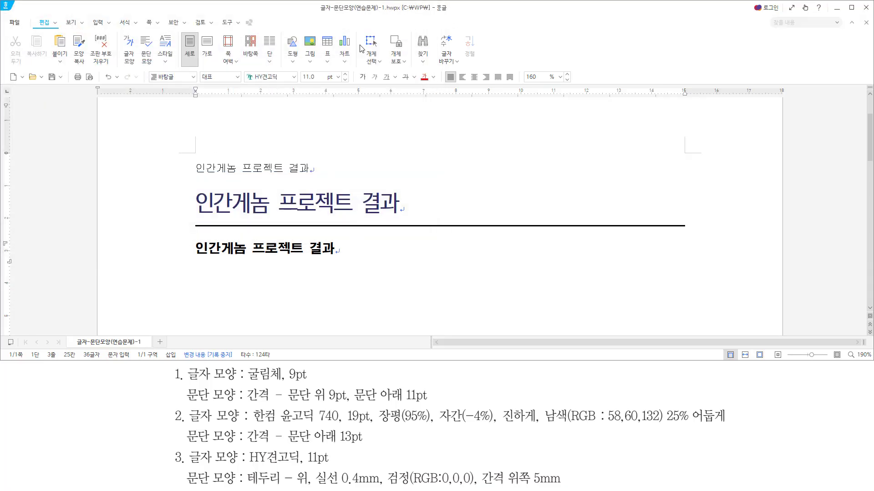
Open a new blank document and align its window over the saved document's window
drag(403, 13, 423, 13)
drag(313, 13, 327, 14)
click(267, 252)
click(14, 81)
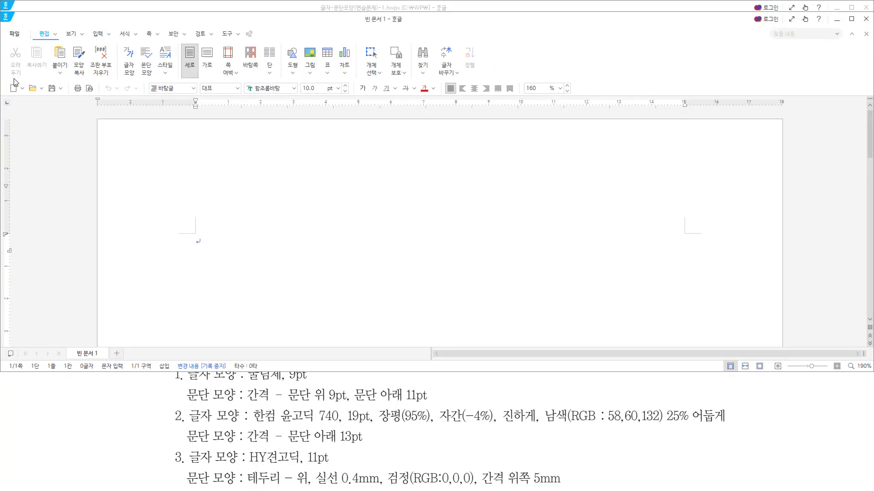
drag(131, 20, 131, 7)
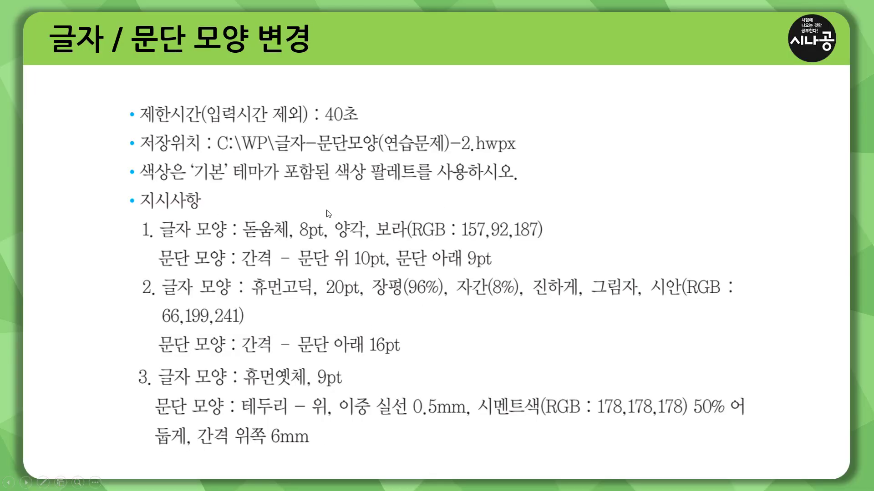
key(ctrl+shift+d)
drag(139, 123, 366, 127)
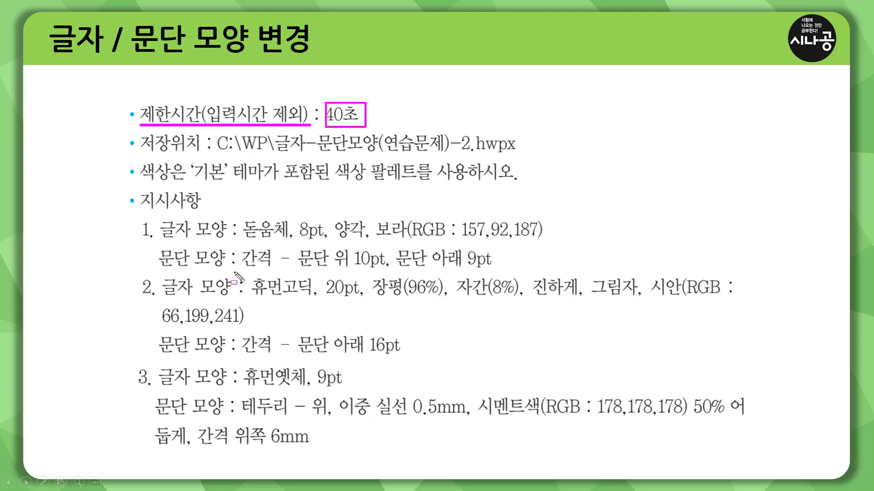
mouse_move(136, 215)
mouse_down()
mouse_move(629, 485)
mouse_move(757, 471)
mouse_move(759, 462)
mouse_up()
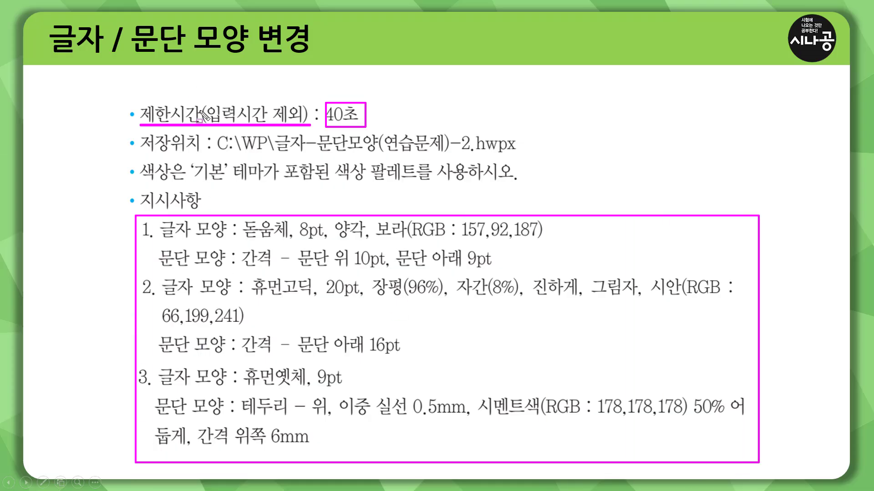
drag(215, 154, 467, 154)
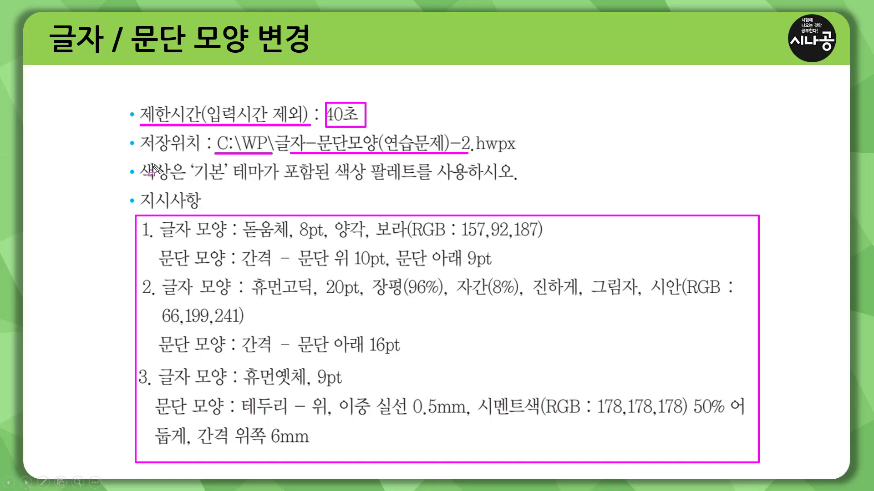
drag(139, 160, 172, 183)
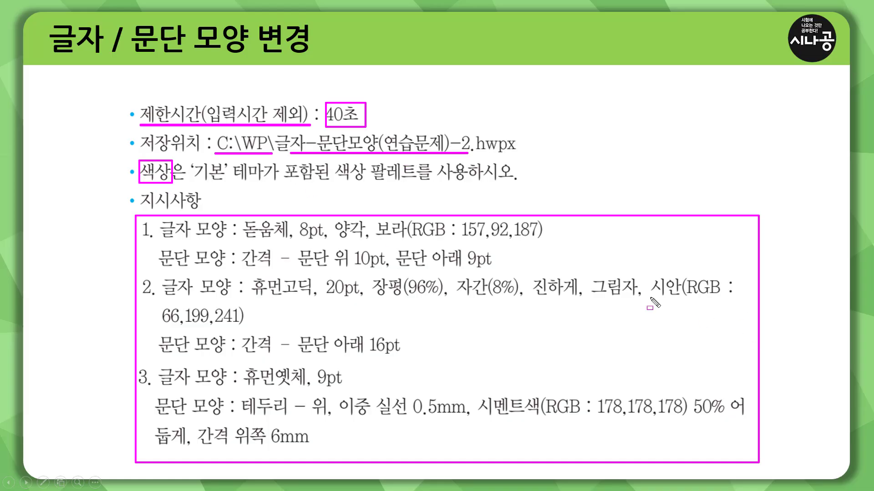
drag(650, 298, 724, 298)
drag(161, 327, 249, 327)
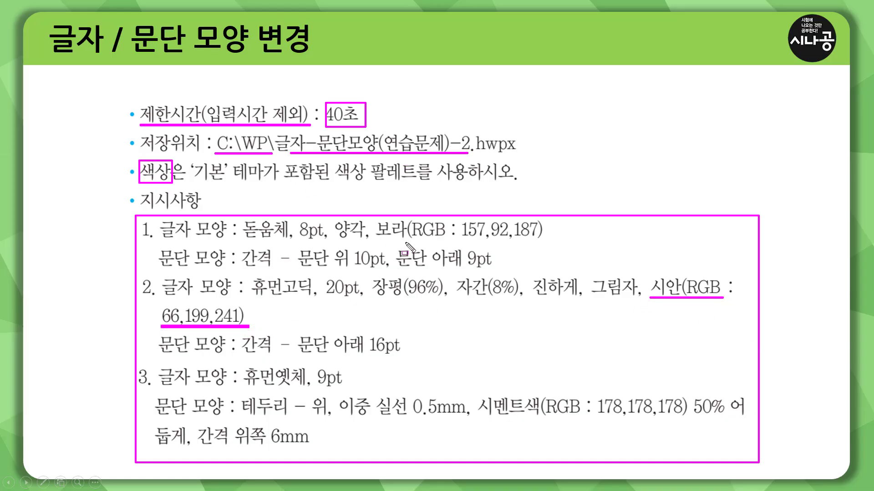
drag(380, 238, 542, 238)
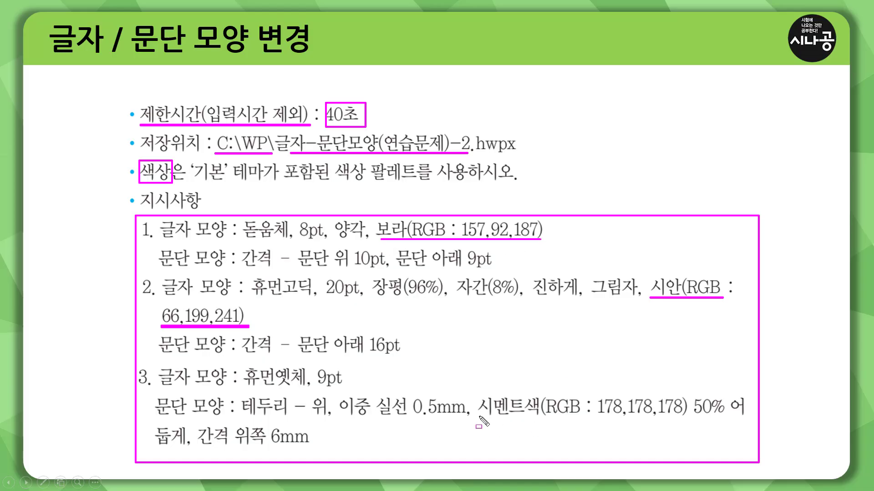
drag(477, 415, 744, 415)
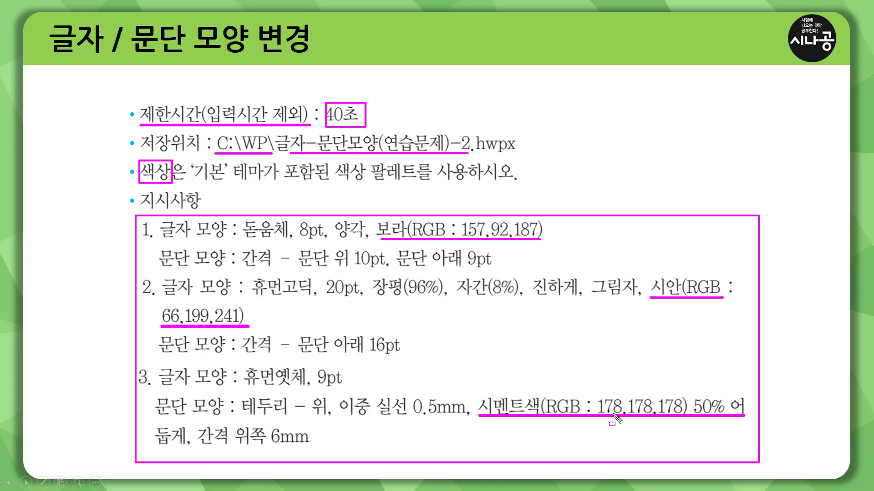
drag(150, 445, 187, 445)
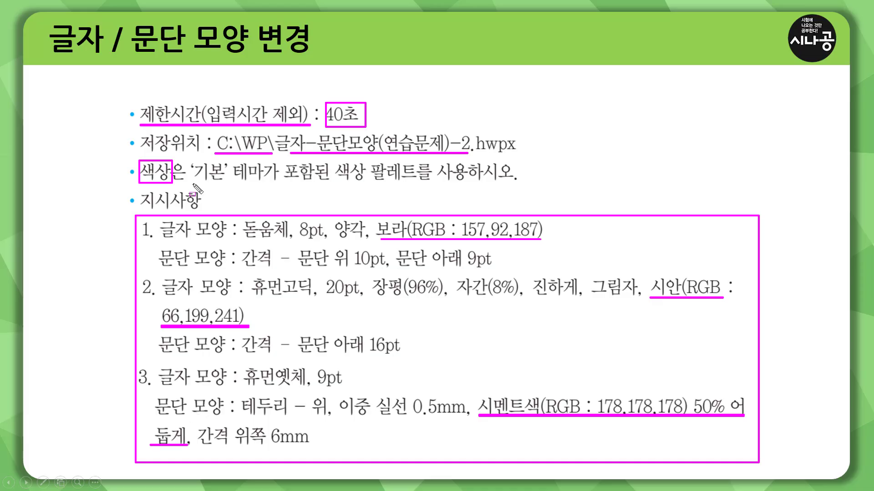
drag(191, 183, 328, 183)
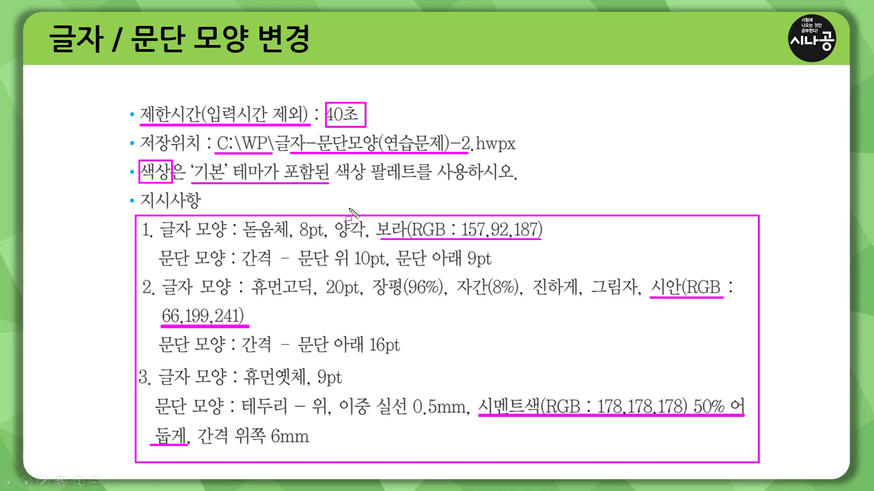
key(e)
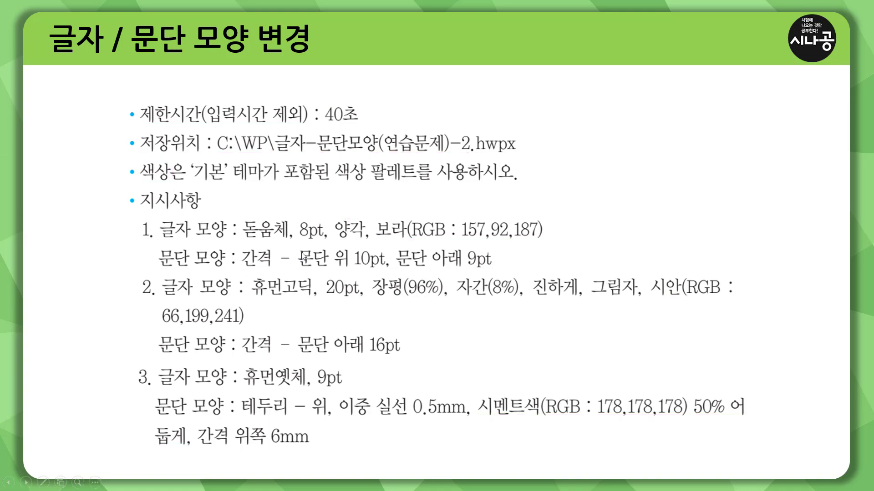
Enter the text "공모작품 마감일까지 제출" on the first line of the blank document
click(270, 262)
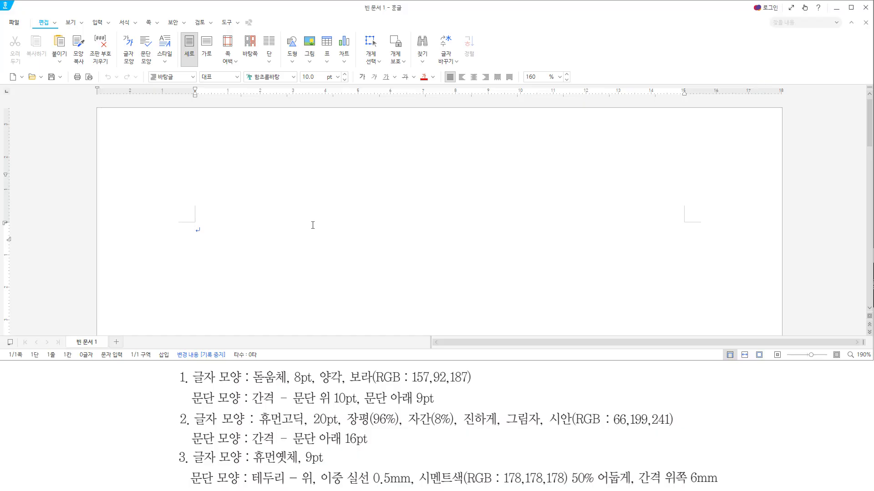
text(고)
text(공모작품)
text( 마감일ㄲ)
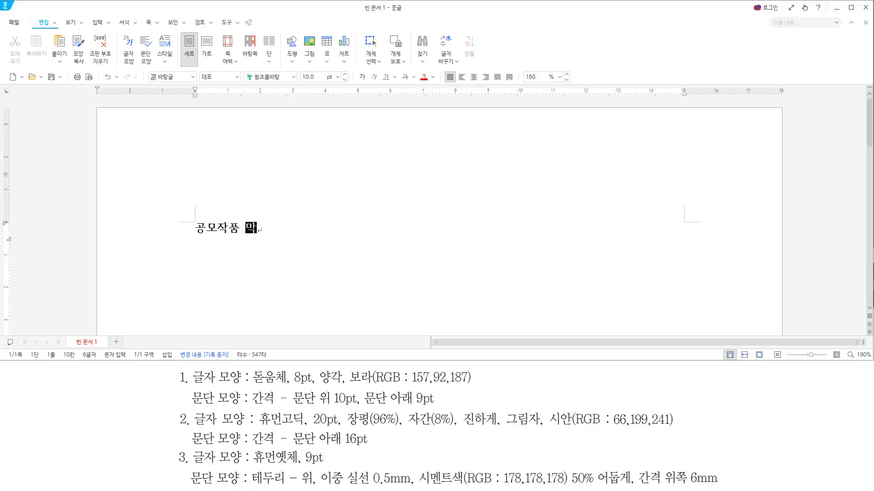
text(까지 제출)
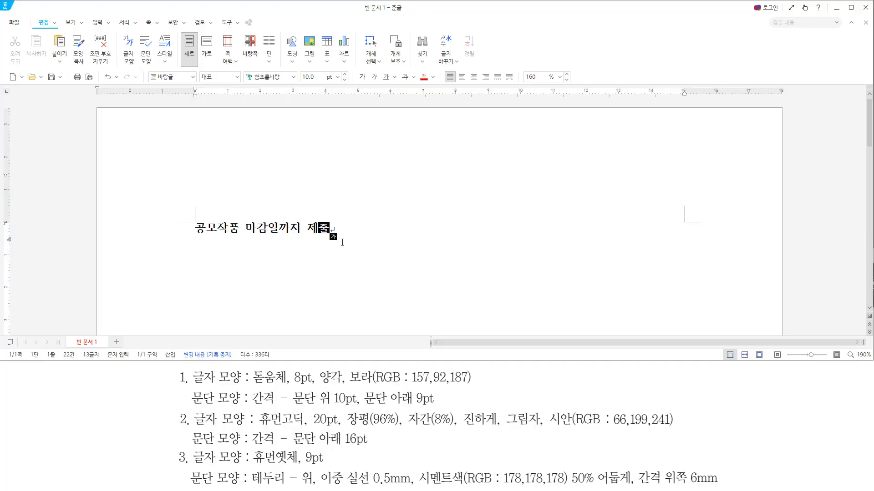
Copy the first line's text and paste it onto the second and third lines
key(shift+Home)
key(ctrl+c)
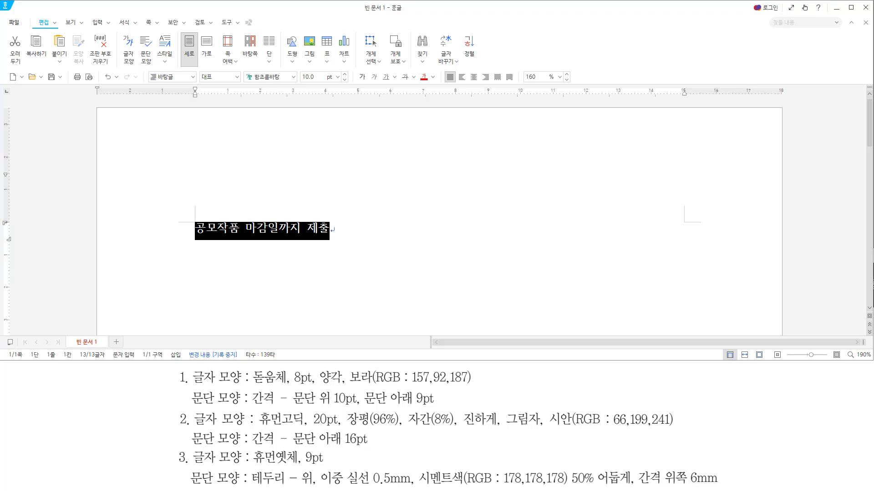
click(342, 243)
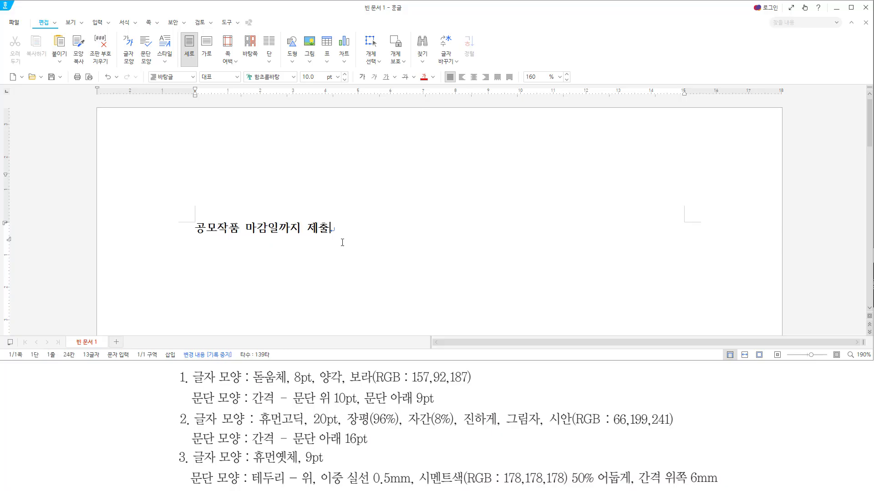
key(Return)
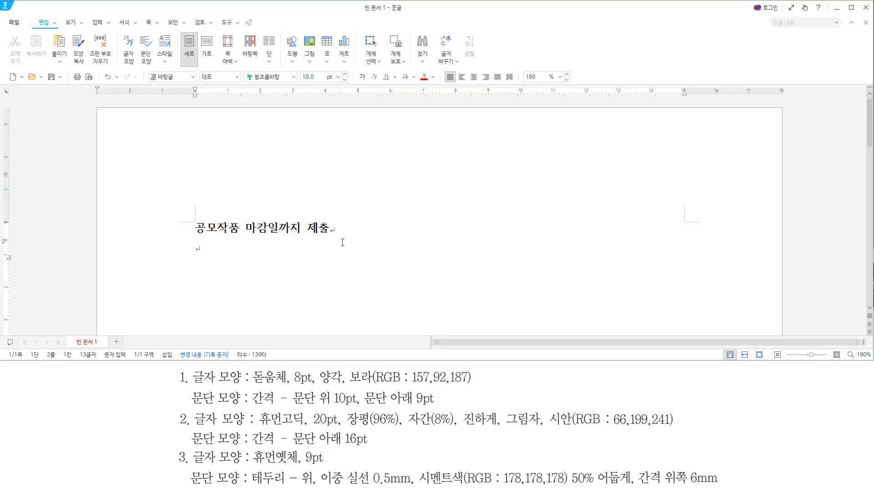
key(ctrl+v)
key(Return)
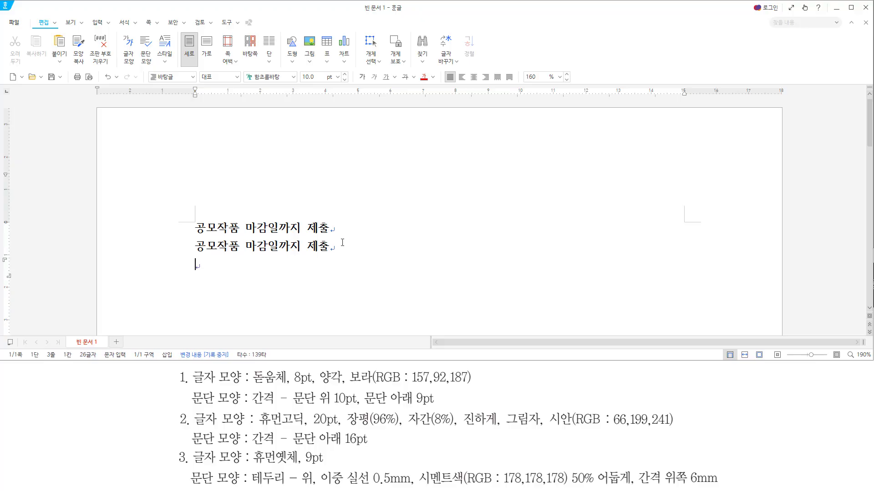
key(ctrl+v)
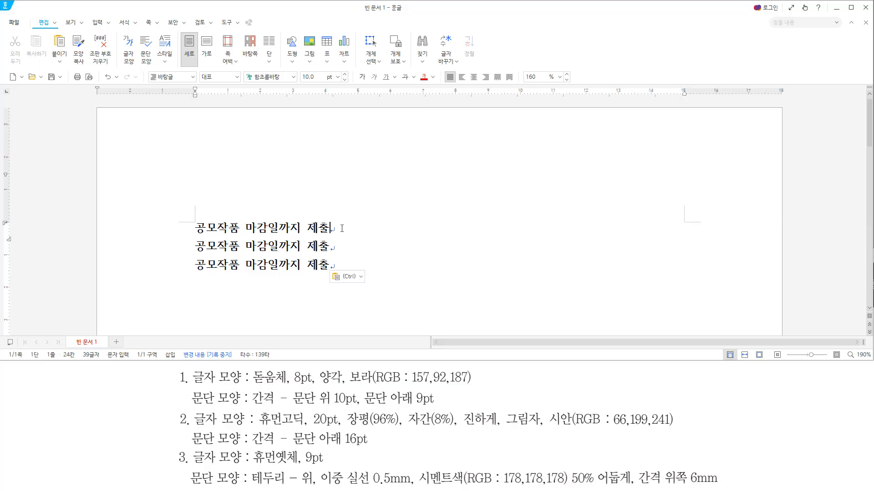
Set the first line's font to 돋움체 and its base size to 8 pt in the character formatting (글자 모양)
key(Home)
key(shift+End)
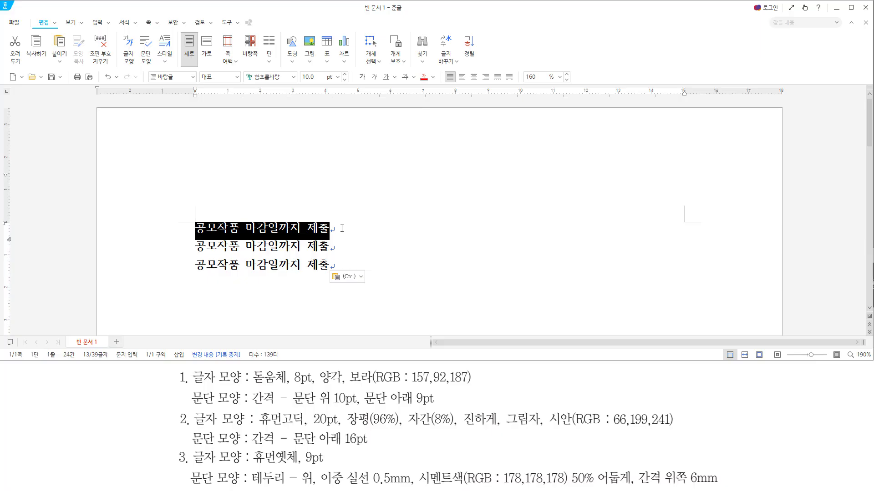
mouse_move(174, 367)
mouse_down()
mouse_move(519, 433)
mouse_move(509, 412)
mouse_up()
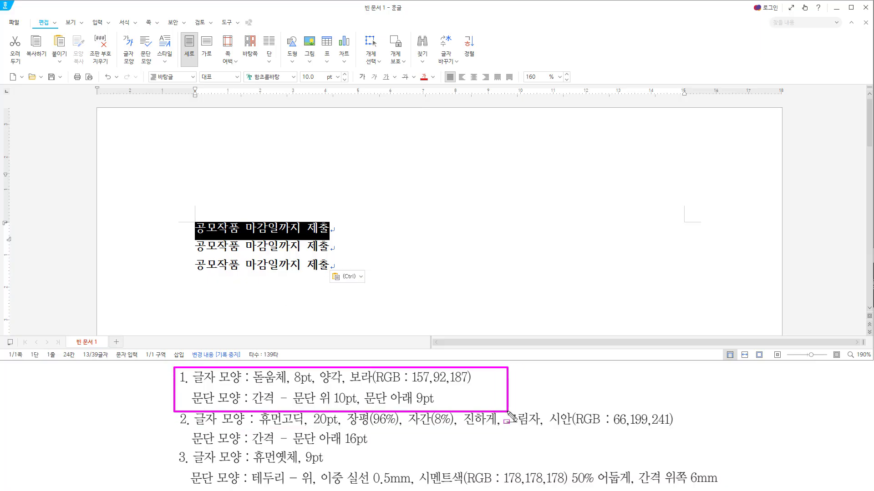
key(Escape)
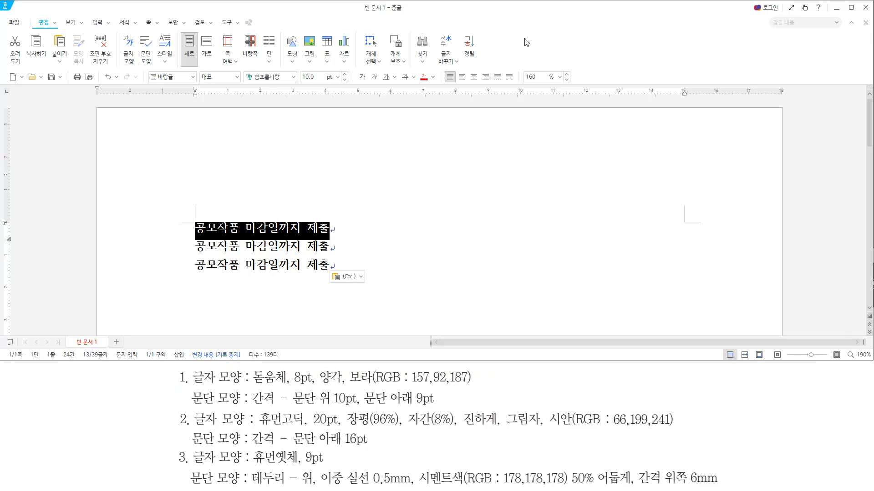
key(alt+l)
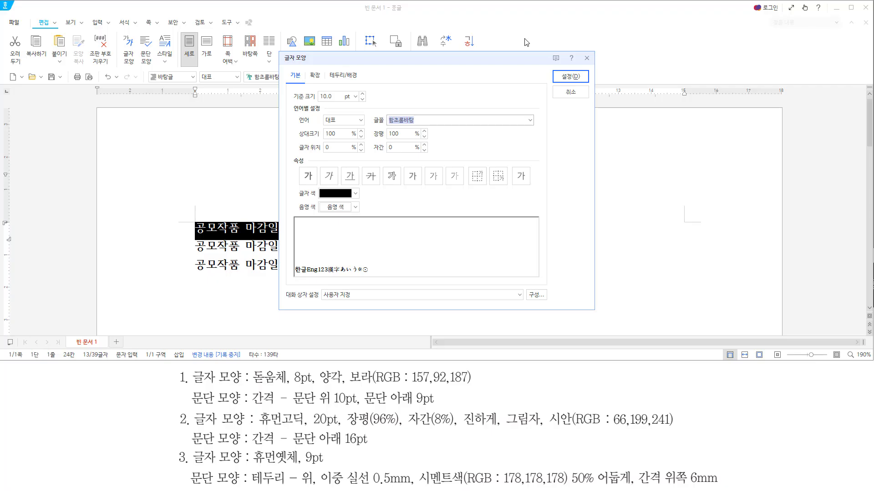
text(돋움체)
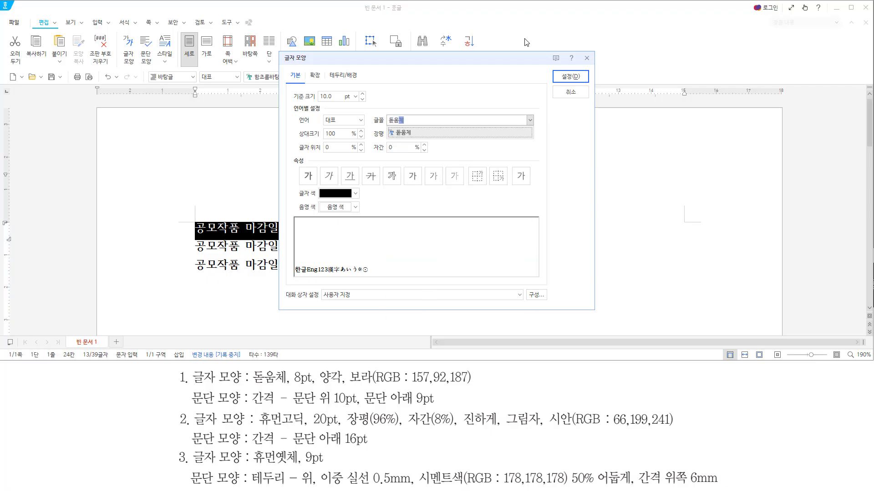
key(Return)
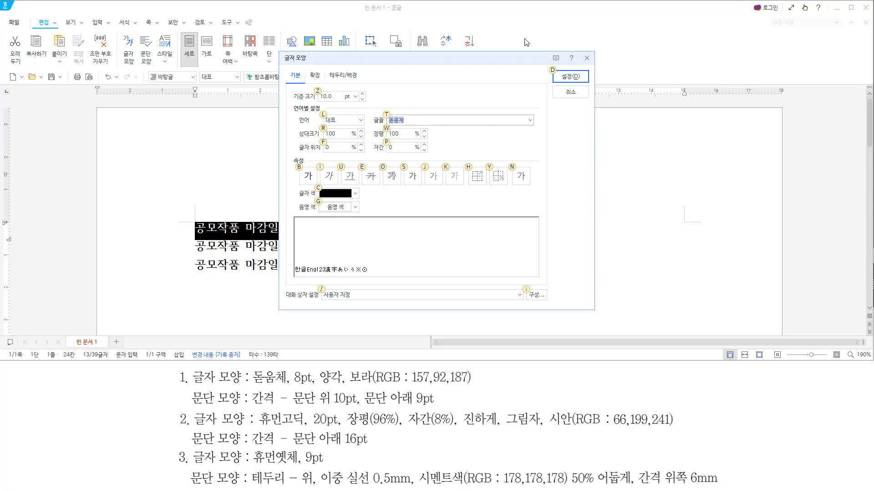
key(shift+Tab)
key(shift+Tab)
text(8)
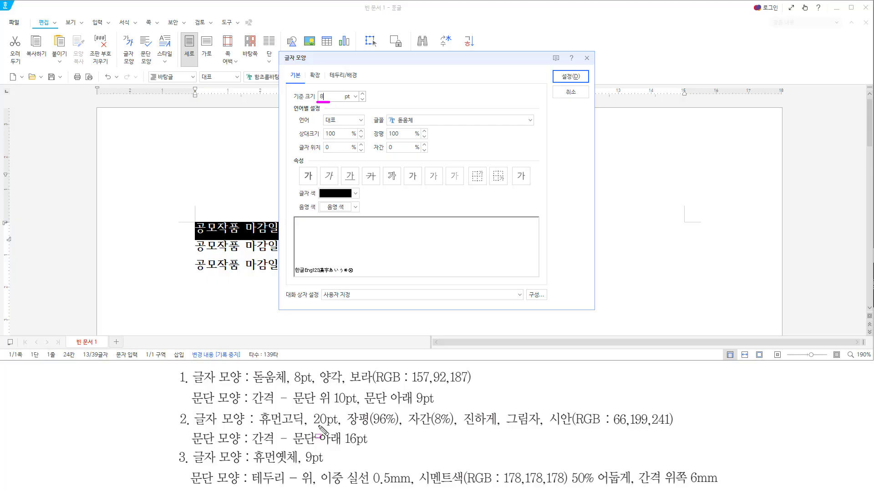
Give the first line the emboss (양각) attribute and the purple (보라, RGB 157,92,187) text colour, and apply the character formatting
drag(322, 385, 471, 385)
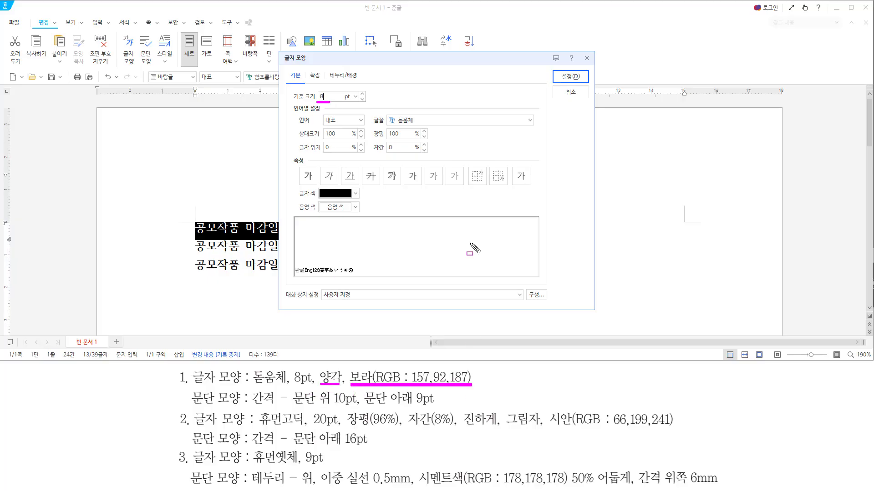
key(Escape)
click(493, 158)
key(alt)
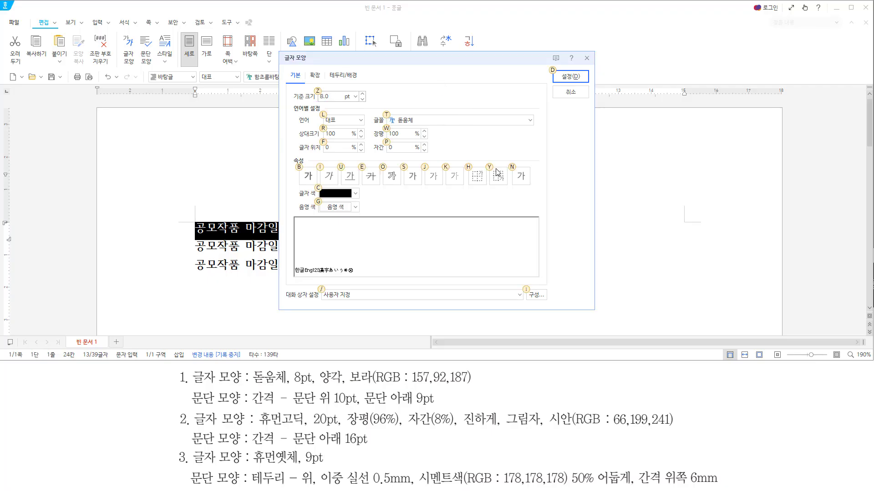
click(431, 179)
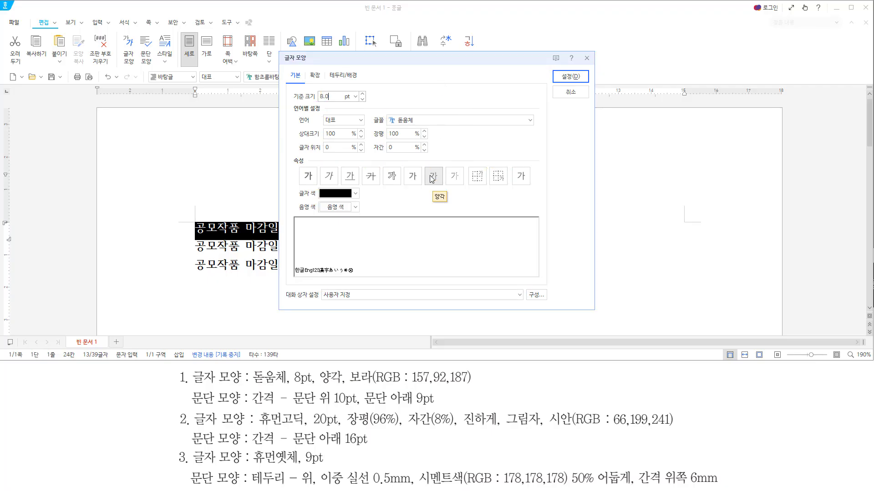
key(alt)
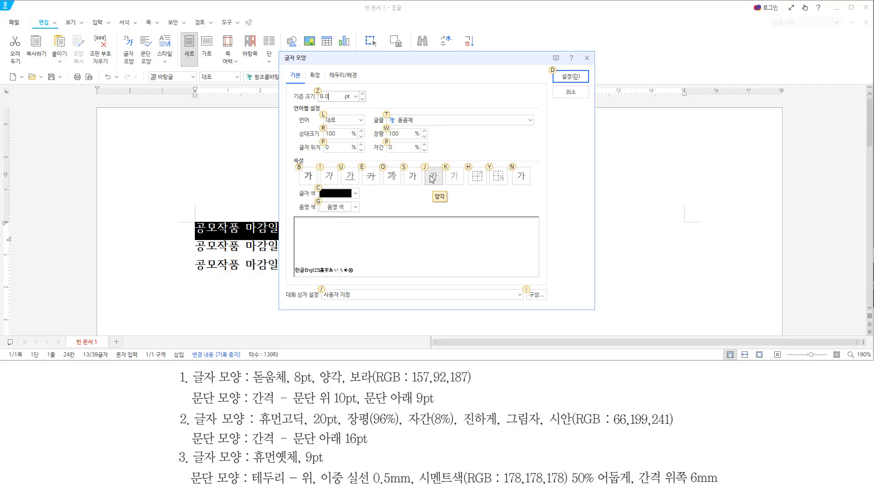
key(alt+j)
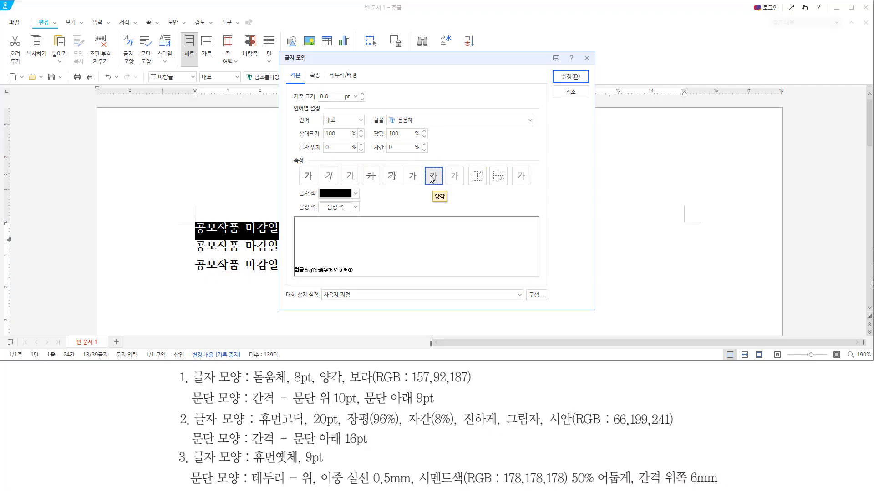
key(alt)
click(354, 195)
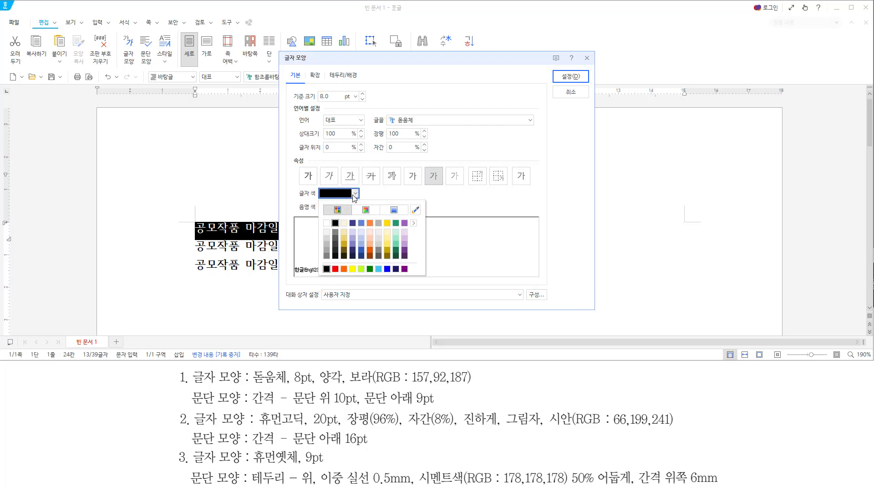
click(404, 224)
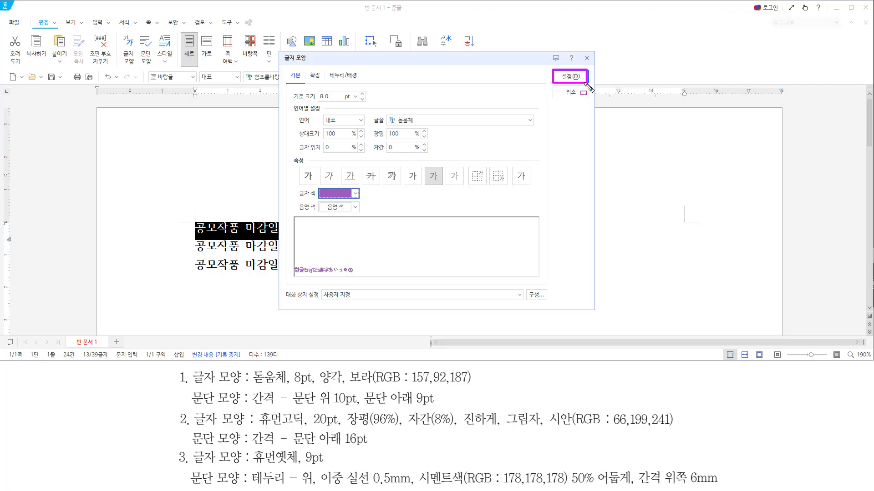
click(584, 81)
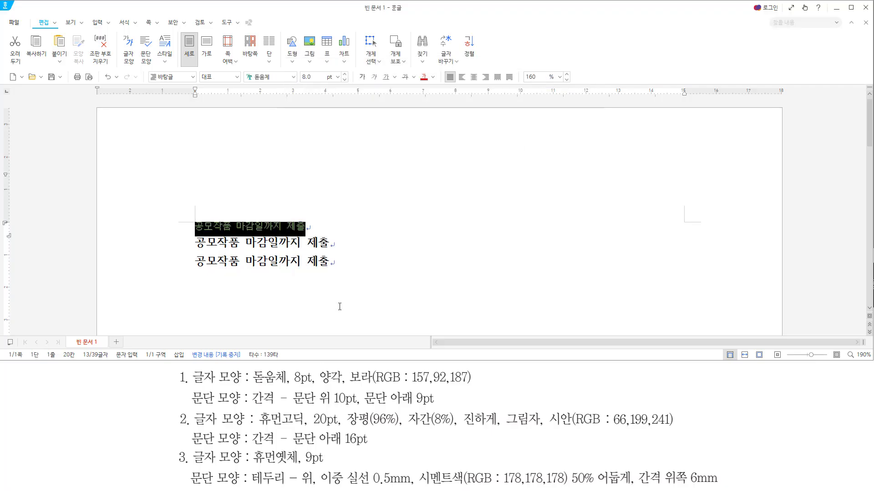
drag(194, 377, 468, 378)
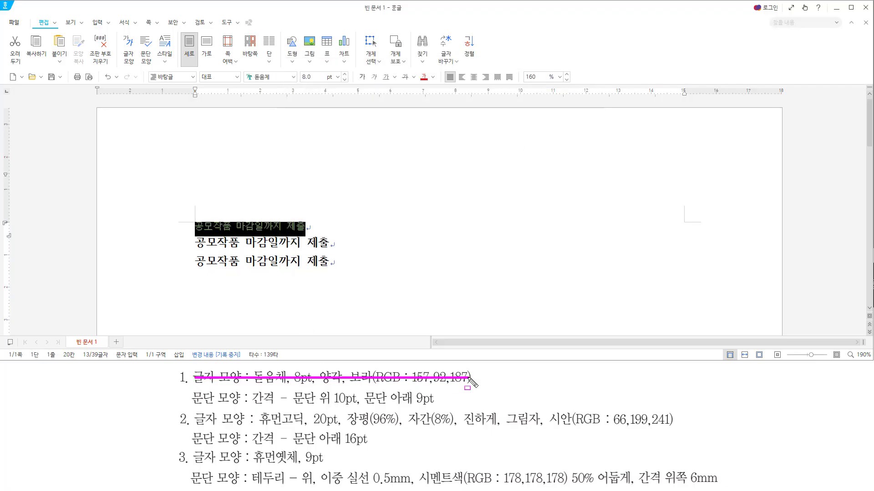
drag(188, 407, 439, 407)
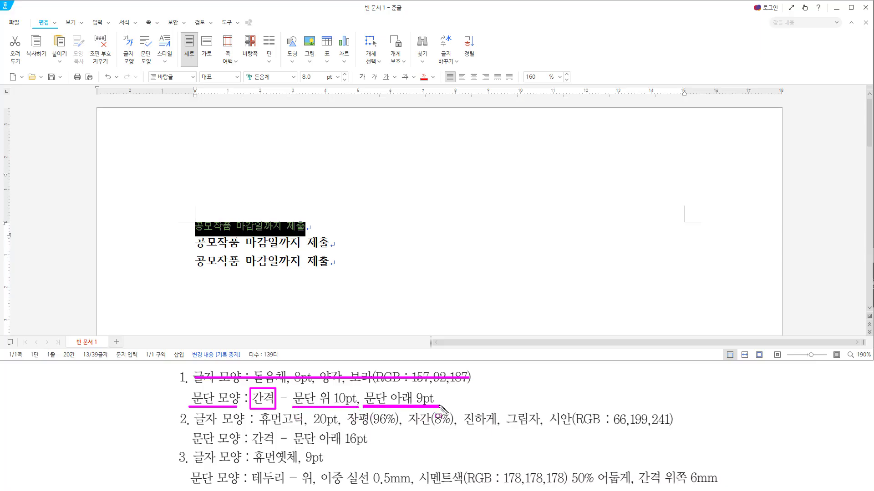
key(Escape)
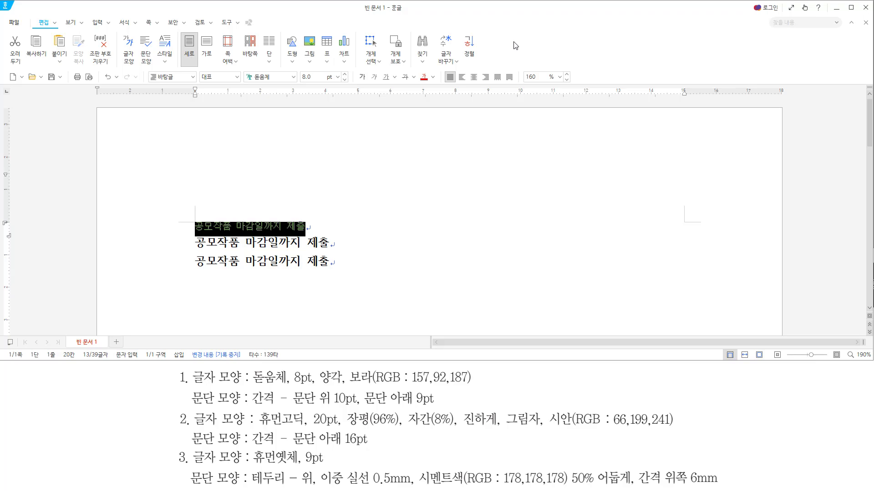
Open the paragraph formatting (문단 모양) of the first line at its basic (기본) settings
key(alt+t)
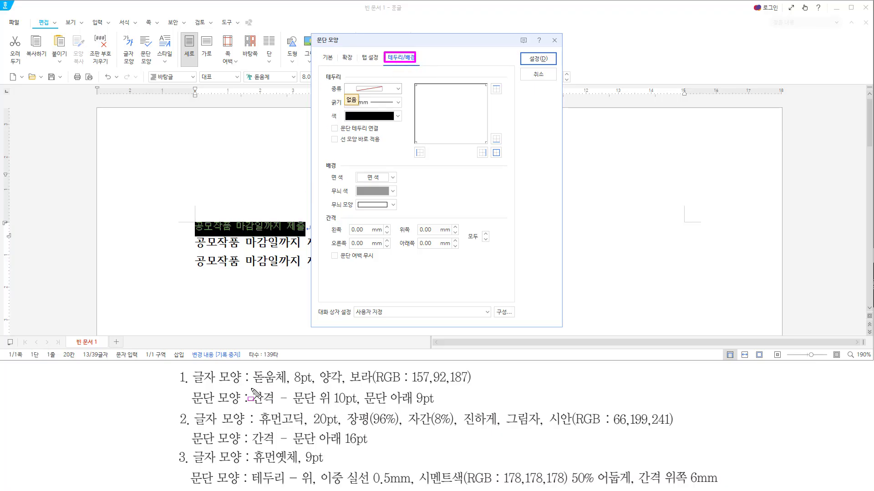
drag(251, 389, 438, 409)
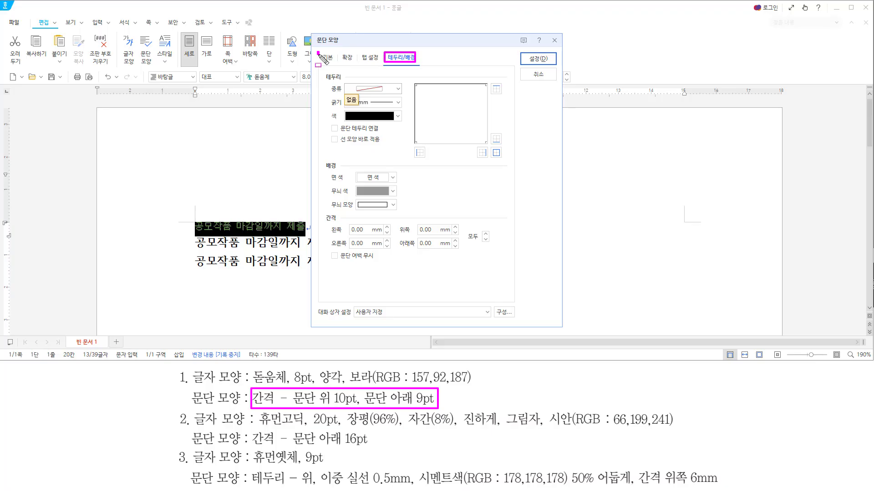
drag(321, 54, 339, 65)
click(327, 58)
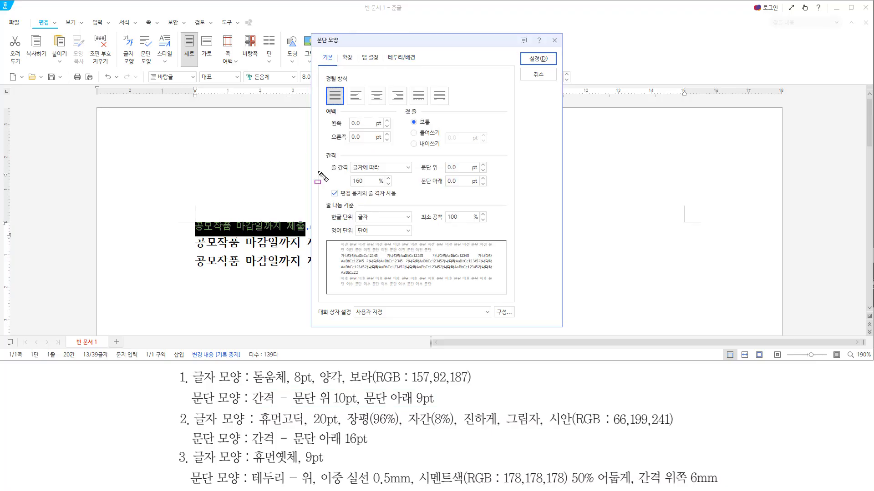
drag(322, 150, 339, 161)
mouse_move(418, 160)
mouse_down()
mouse_move(447, 194)
mouse_move(501, 192)
mouse_up()
drag(293, 404, 428, 406)
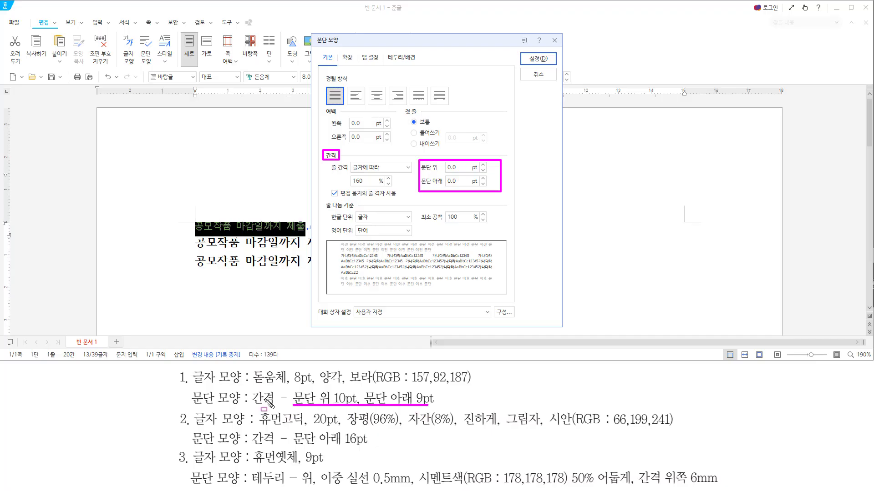
drag(250, 388, 284, 408)
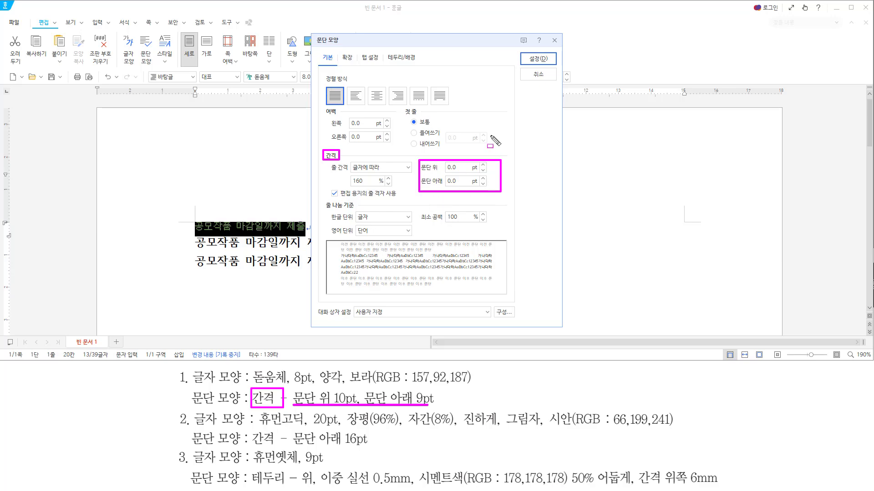
key(Escape)
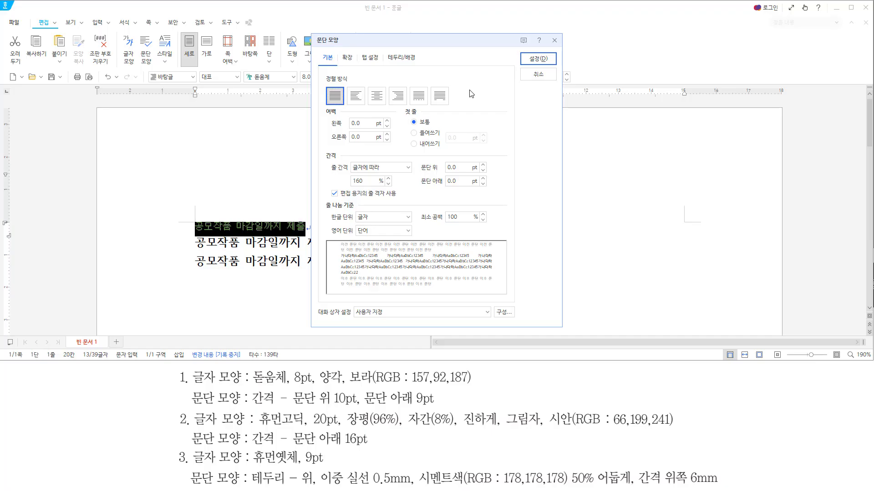
Set the first line's paragraph spacing to 10 pt above (문단 위) and 9 pt below (문단 아래)
key(alt)
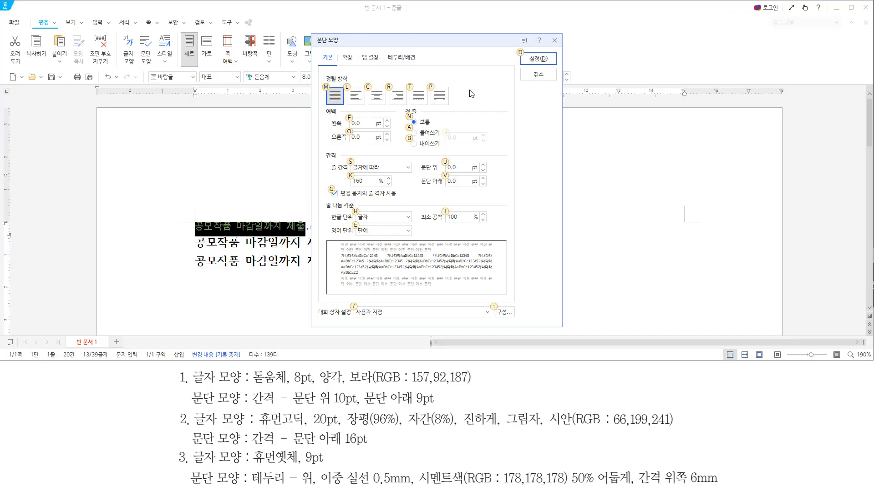
text(u)
text(10)
key(alt)
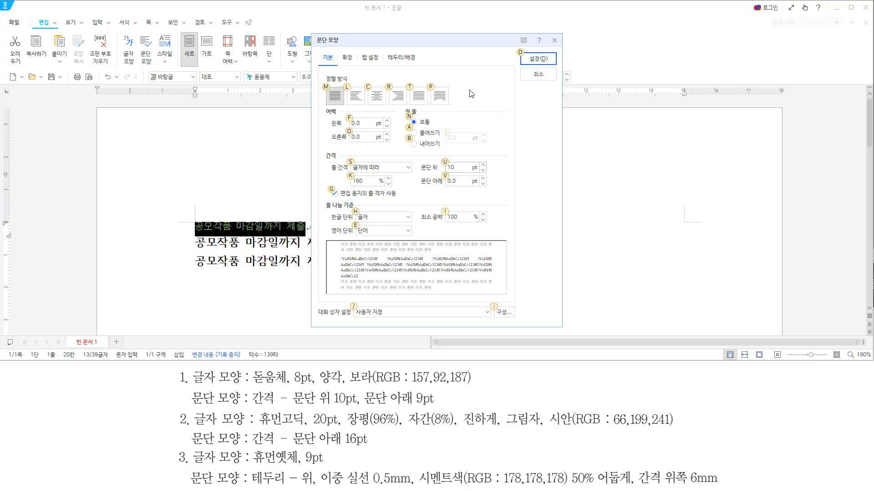
text(v)
text(9)
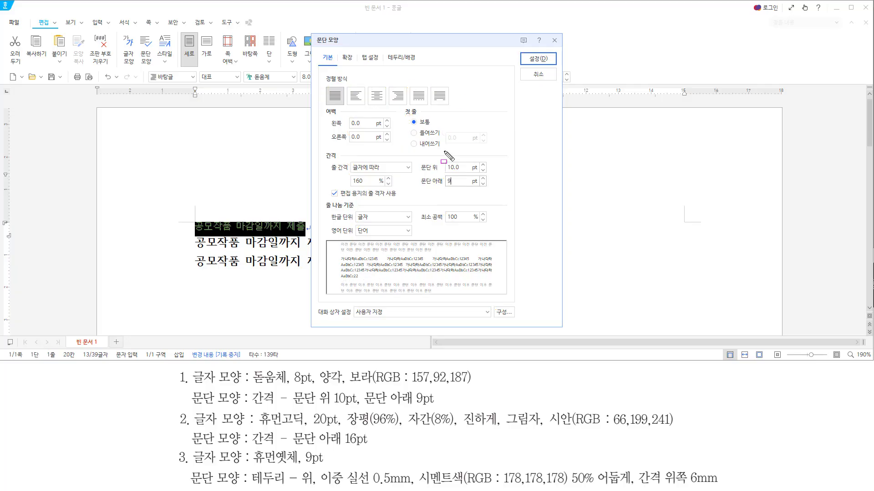
drag(418, 158, 491, 192)
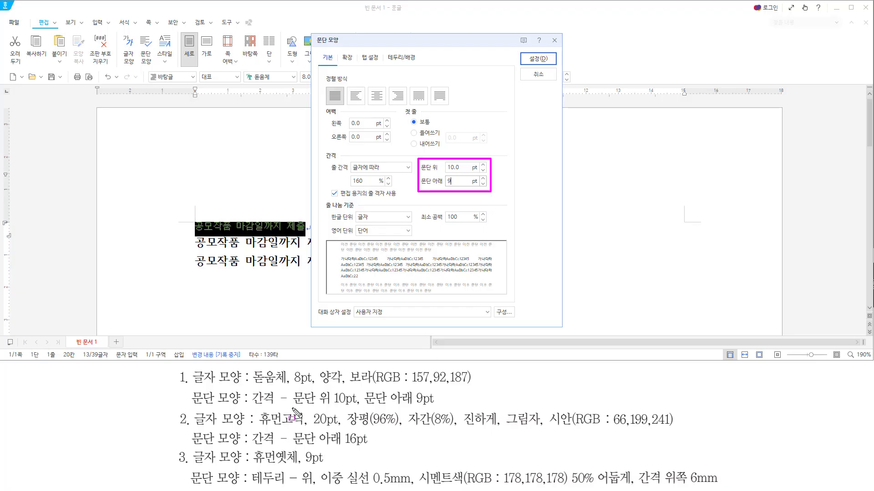
drag(293, 404, 435, 406)
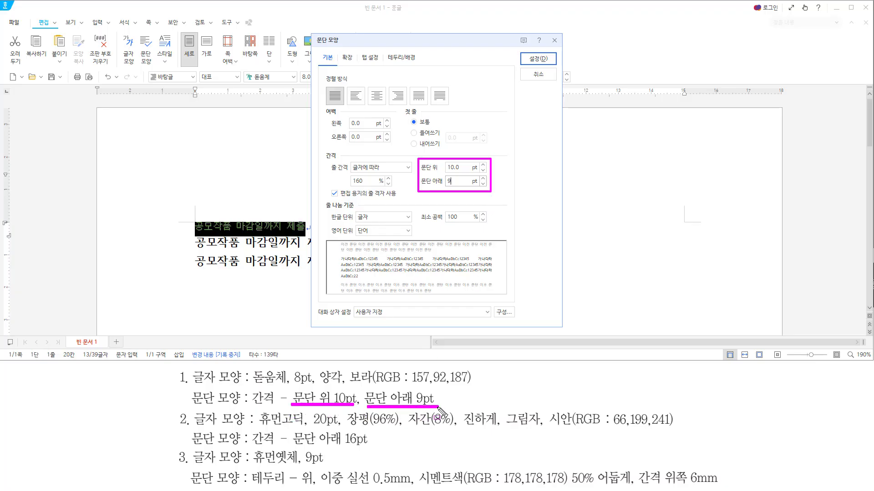
key(Escape)
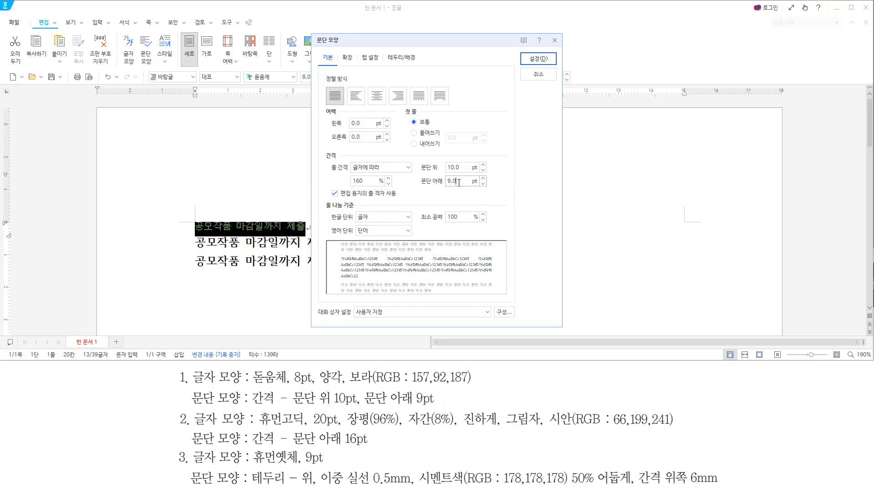
Apply the first line's paragraph formatting and select the whole second line of text
key(Return)
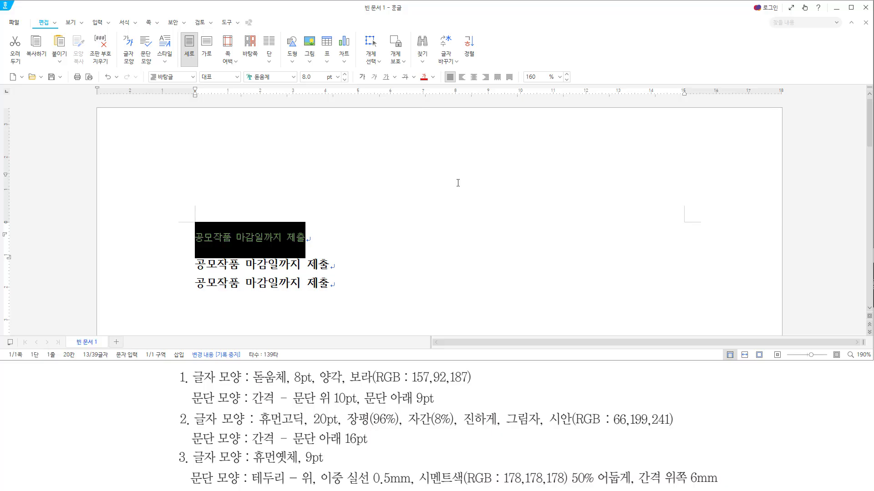
key(Right)
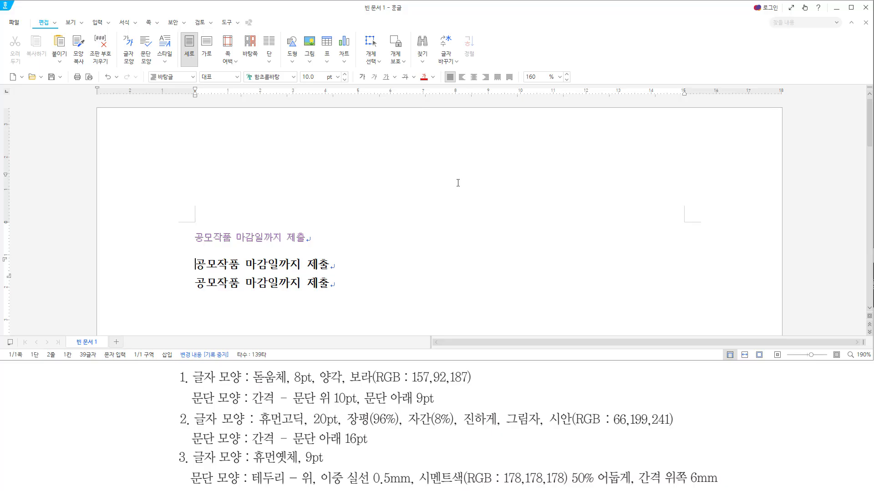
key(shift+End)
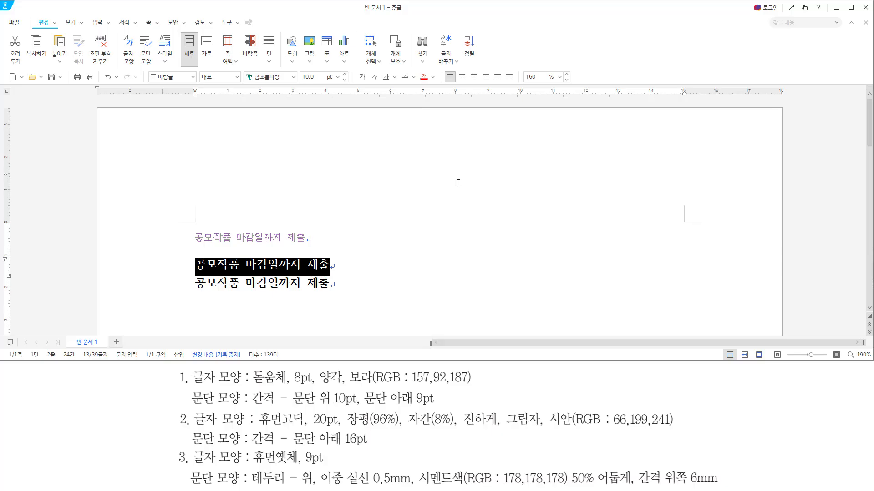
drag(259, 427, 684, 428)
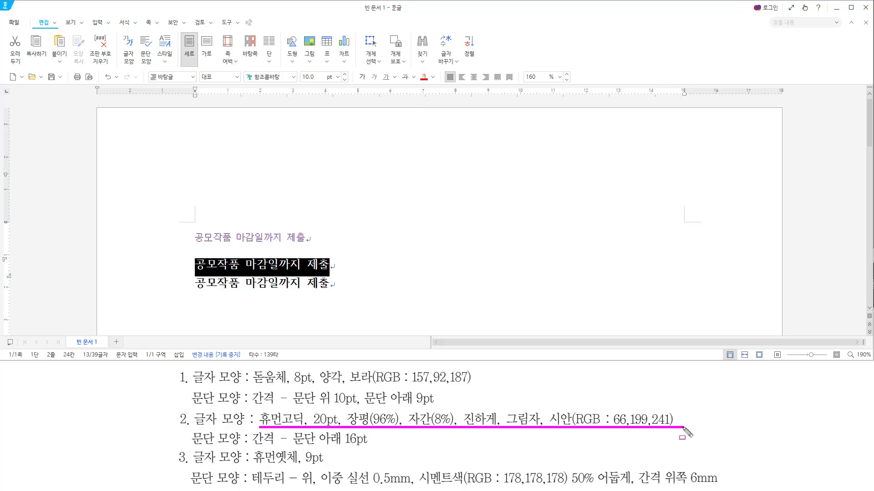
key(Escape)
click(483, 10)
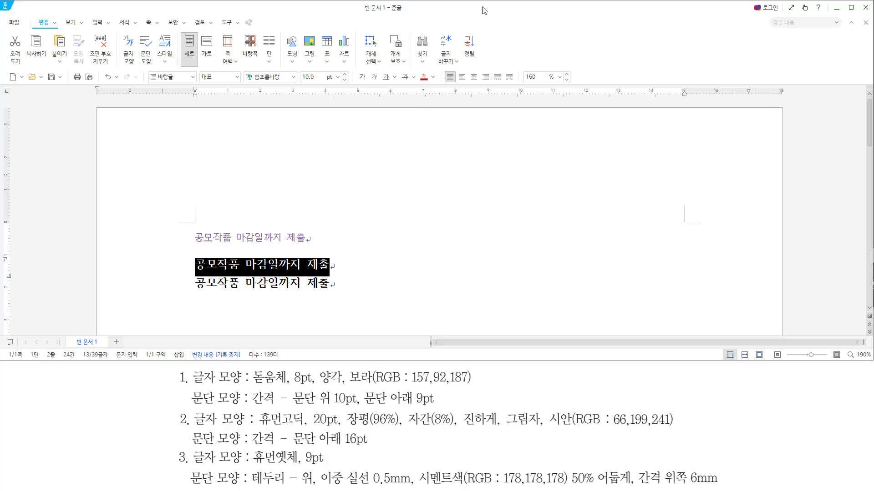
Set the second line's font to 휴먼고딕 and its base size to 20 pt in the character formatting (글자 모양)
key(alt+l)
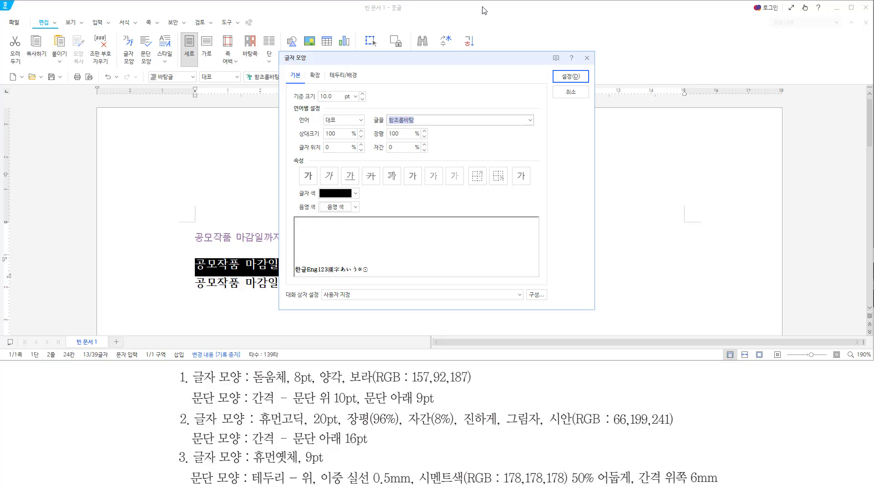
text(휴먼고딕)
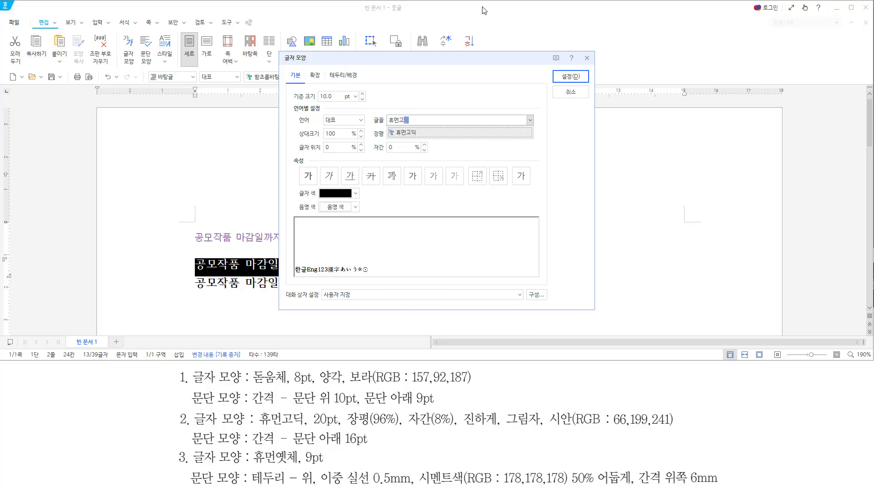
key(Return)
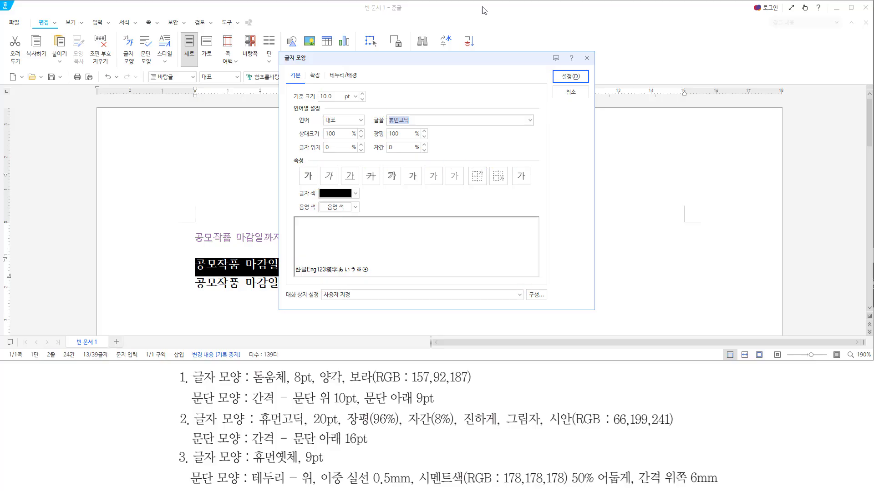
key(alt)
text(z20)
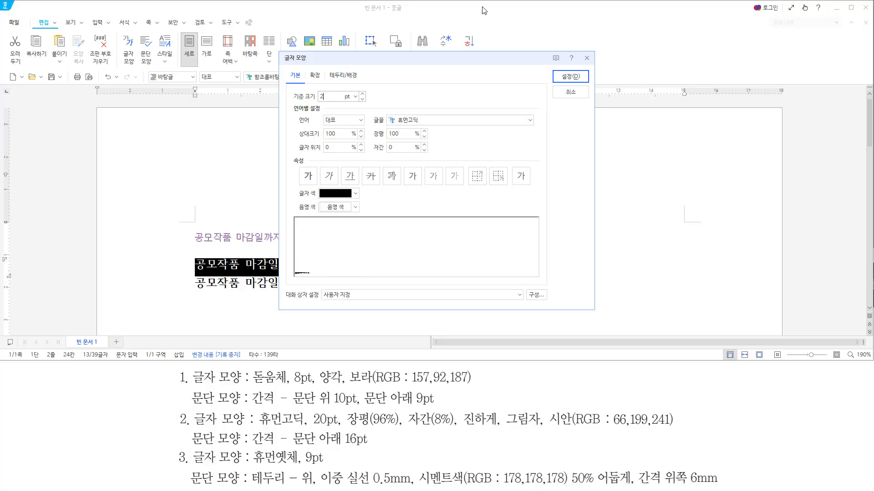
Set the second line's character width (장평) to 96% and its letter spacing (자간) to 8%
key(alt)
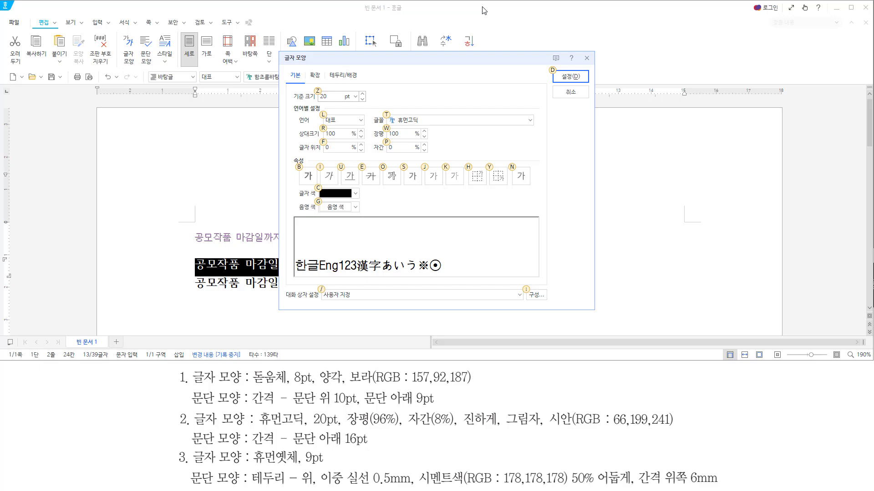
text(w96)
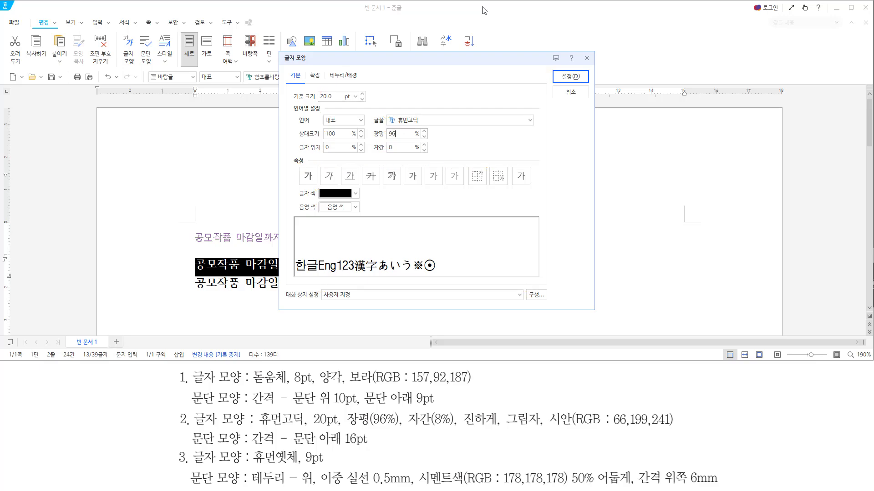
key(alt)
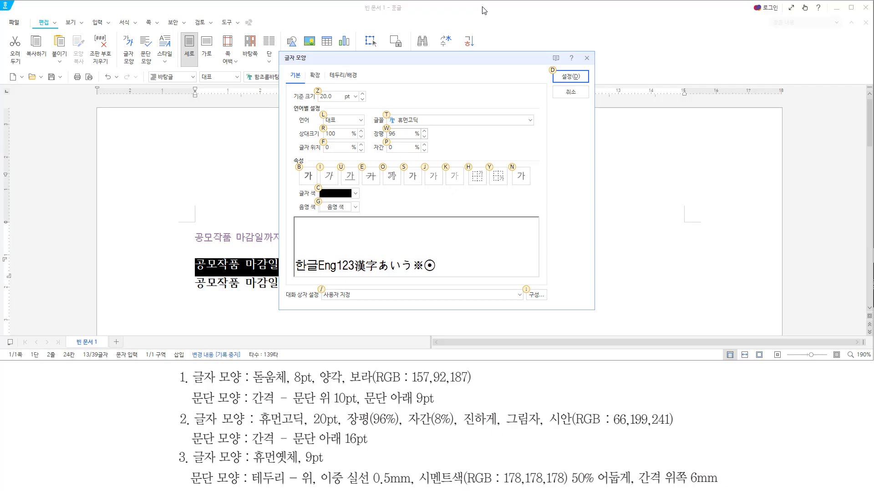
text(p8)
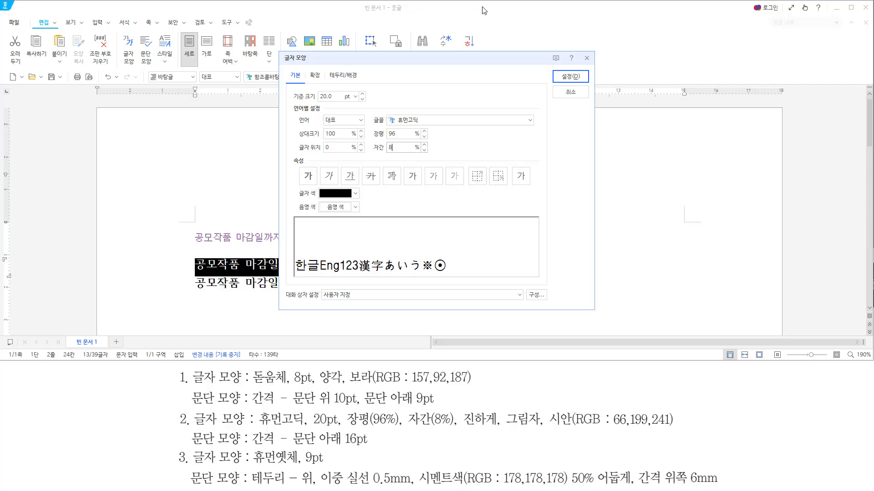
Give the second line the bold (진하게) and shadow (그림자) attributes
key(alt)
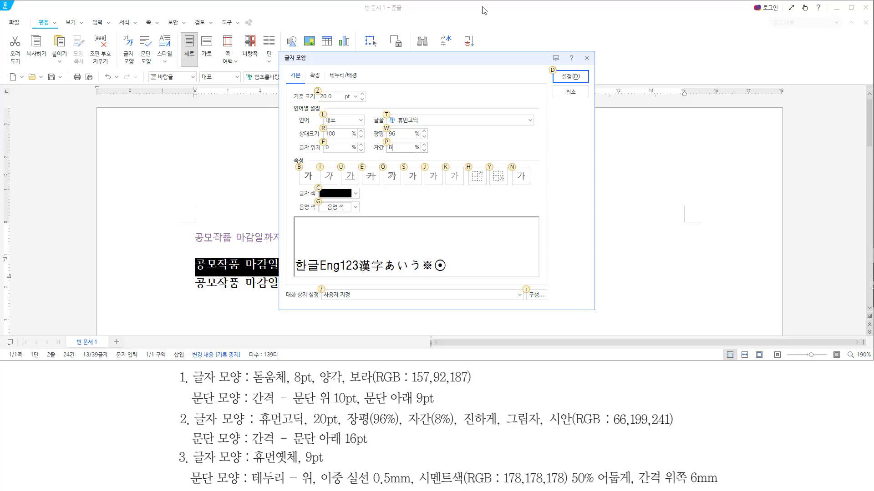
key(b)
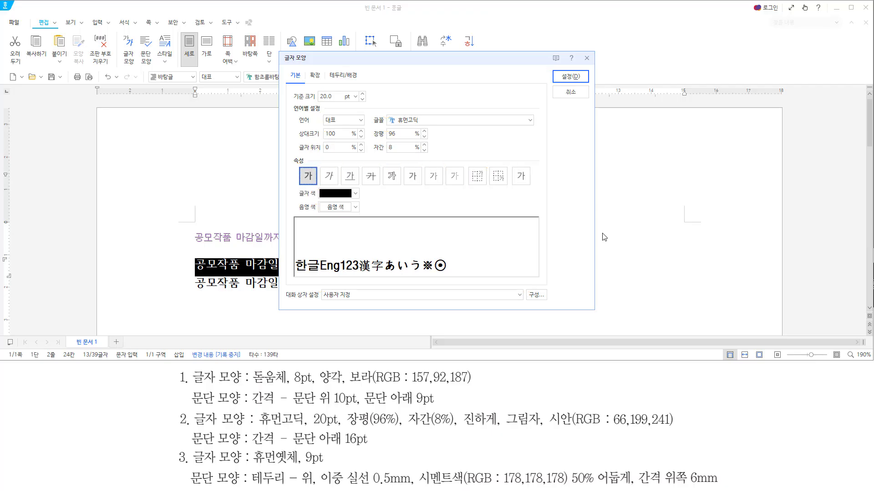
key(s)
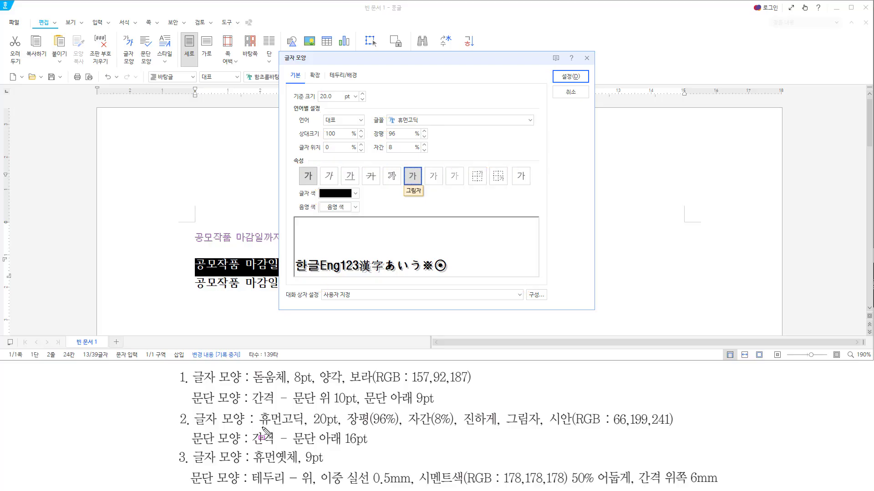
Set the second line's text colour to cyan (시안, RGB 66,199,241) and apply the character formatting
mouse_move(261, 427)
mouse_down()
mouse_move(695, 432)
mouse_move(682, 428)
mouse_up()
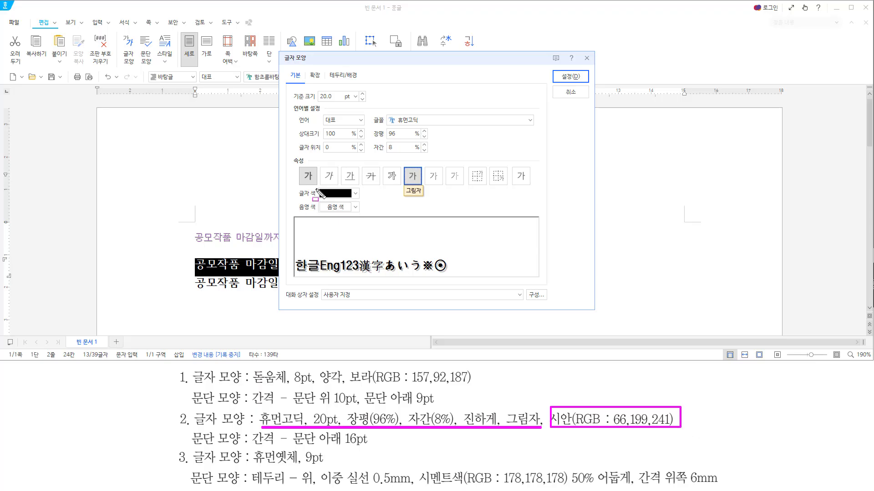
key(Escape)
click(355, 194)
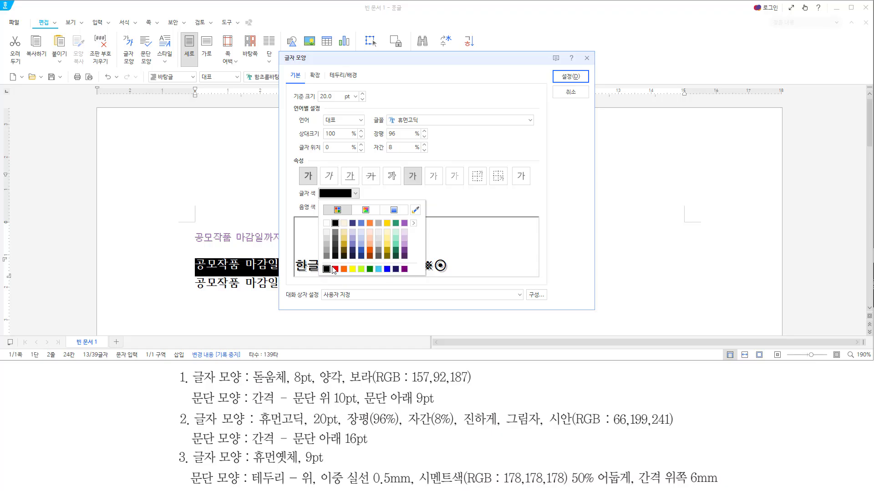
click(379, 270)
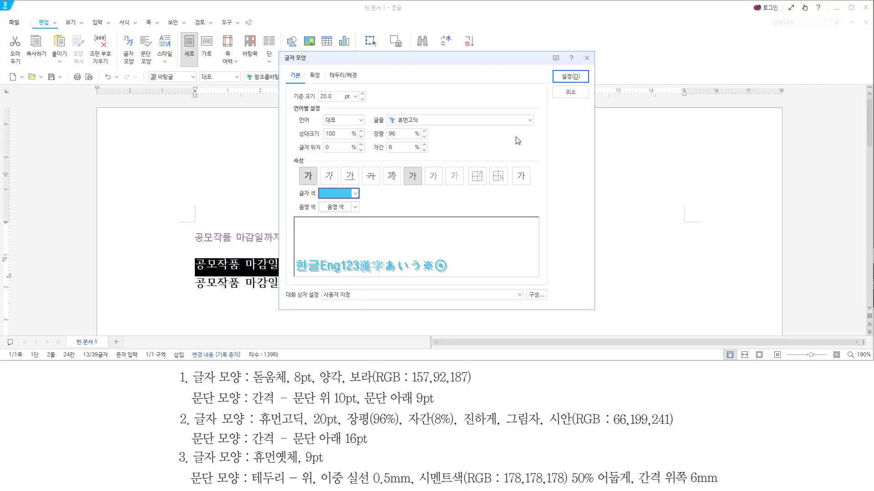
click(565, 79)
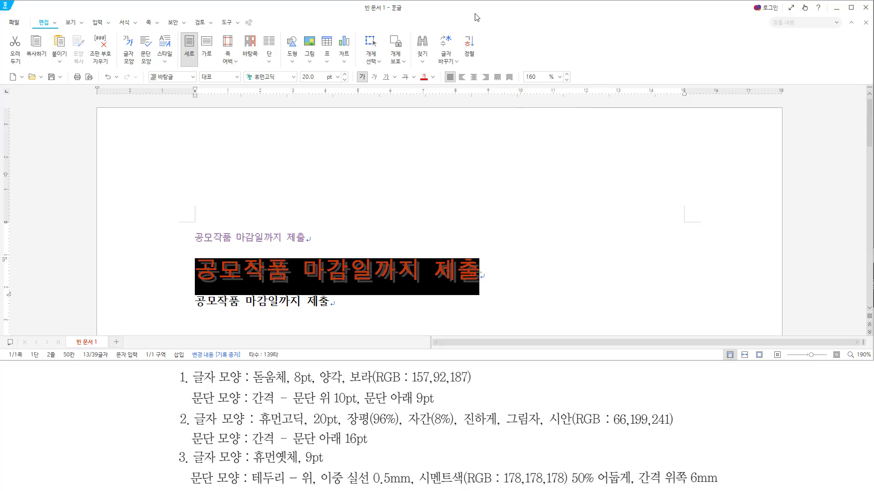
Set the second line's spacing below the paragraph (문단 아래) to 16 pt and apply the paragraph formatting
key(alt+t)
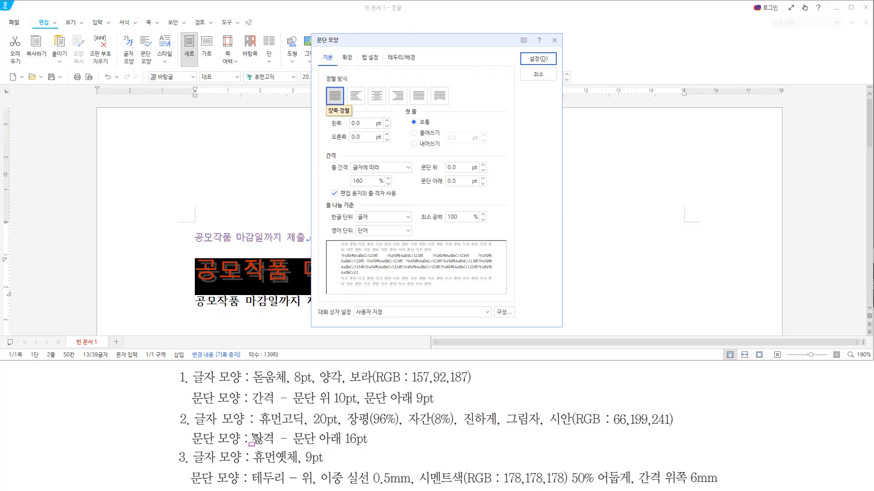
mouse_move(249, 430)
mouse_down()
mouse_move(277, 445)
mouse_move(384, 448)
mouse_move(371, 447)
mouse_up()
key(Escape)
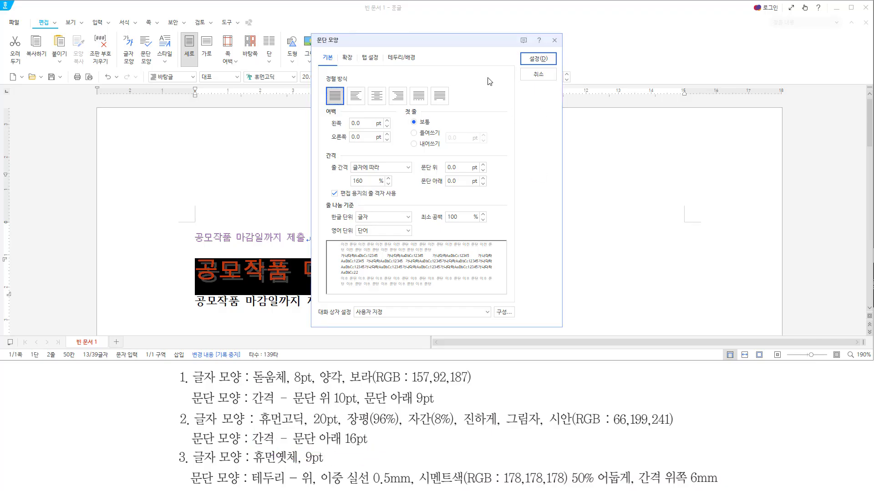
key(alt)
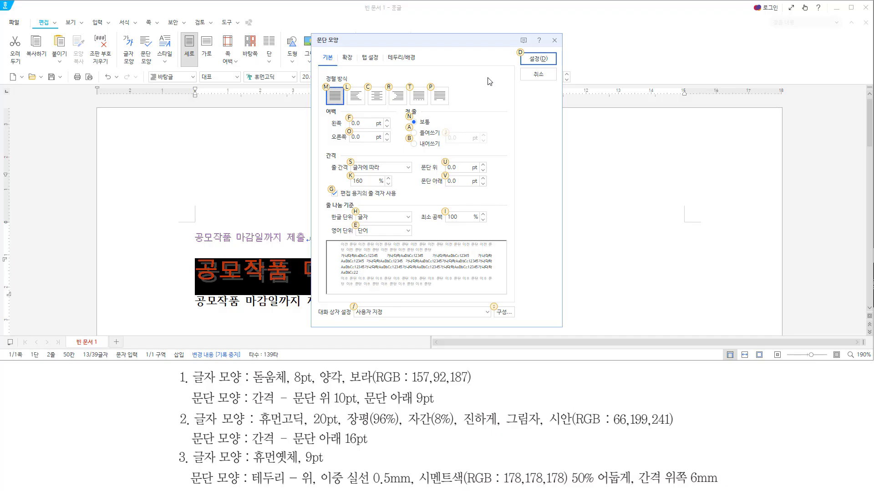
text(v16)
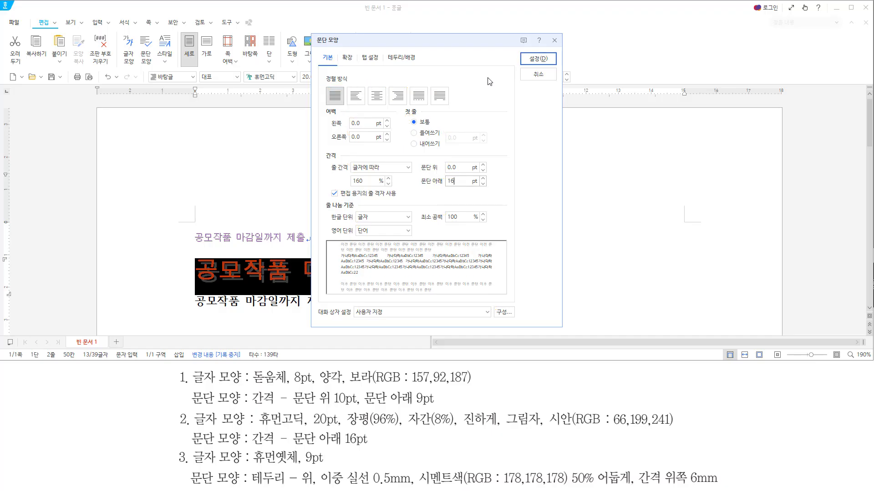
mouse_move(409, 181)
mouse_down()
mouse_move(492, 187)
mouse_move(492, 173)
mouse_up()
key(Escape)
key(Return)
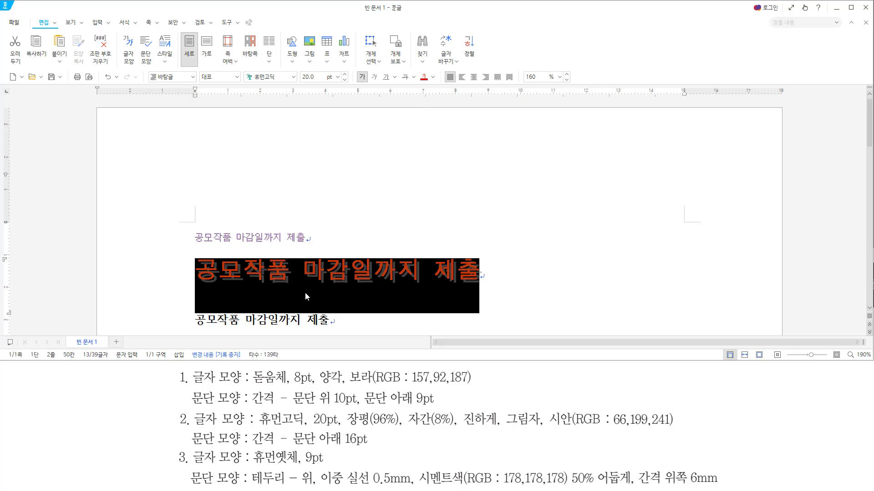
Select the whole third line and set its font to 휴먼옛체 in the character formatting (글자 모양)
click(305, 297)
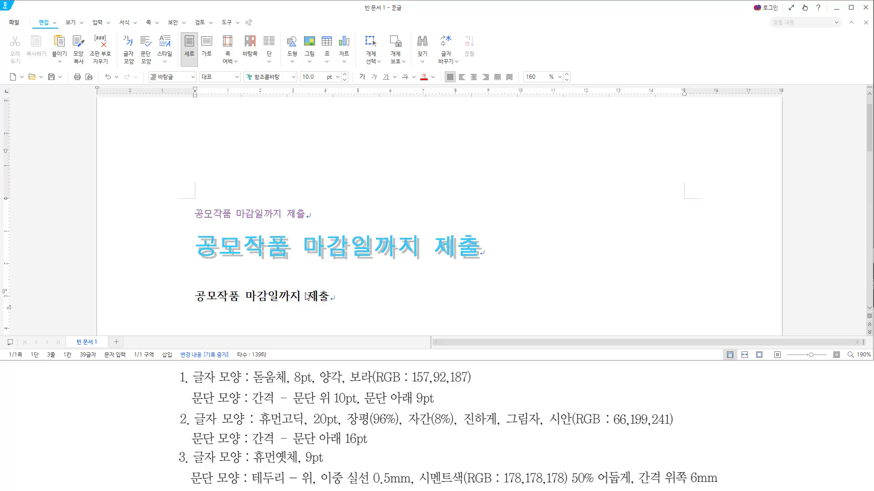
key(Hangul)
key(shift+End)
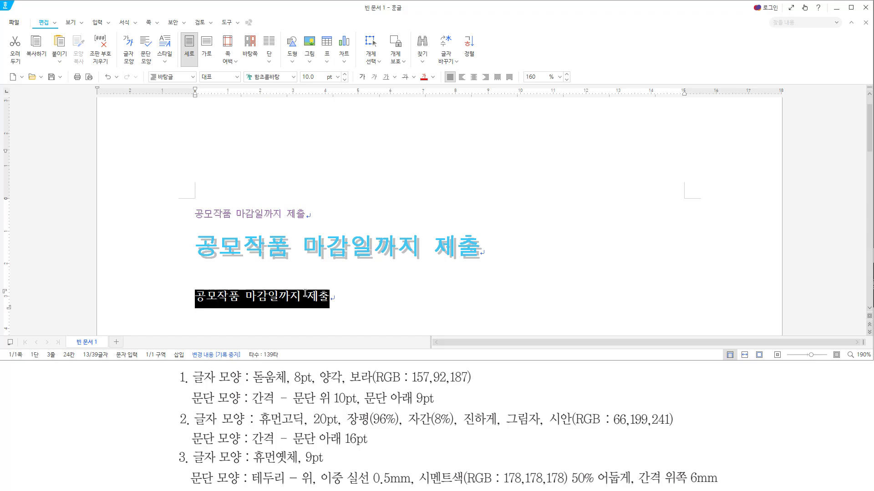
key(alt+l)
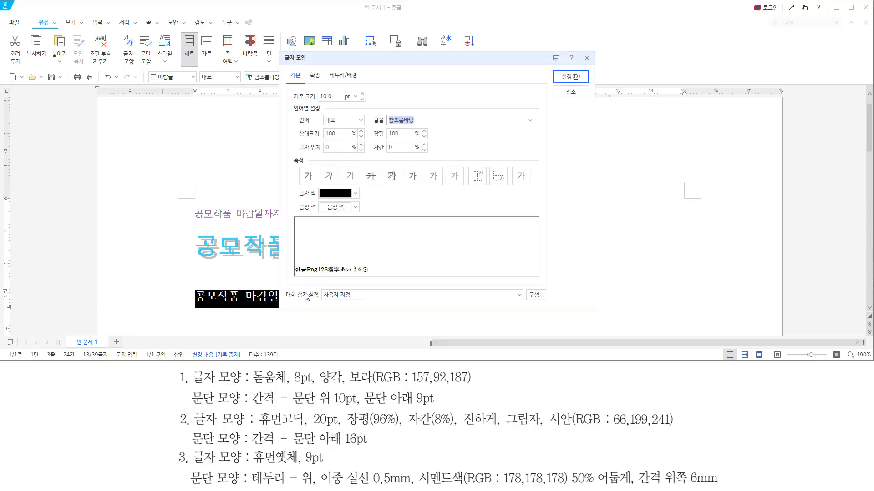
text(휴먼예)
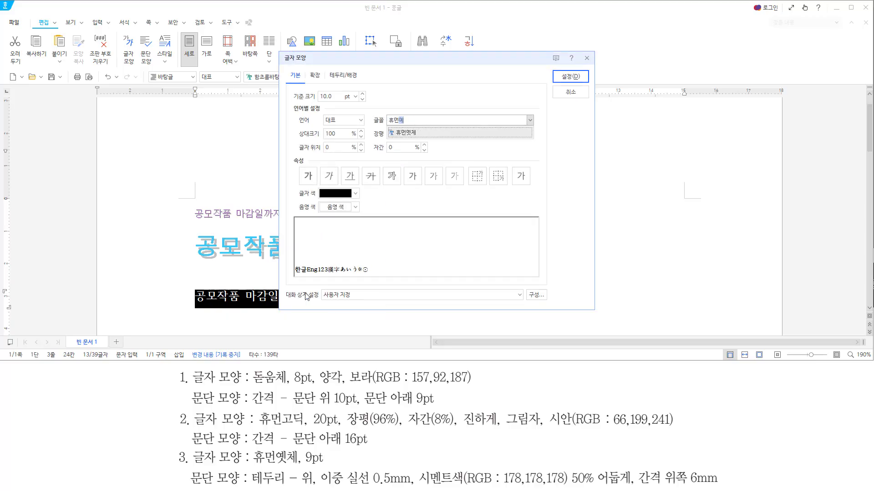
text(ㅅ)
key(Return)
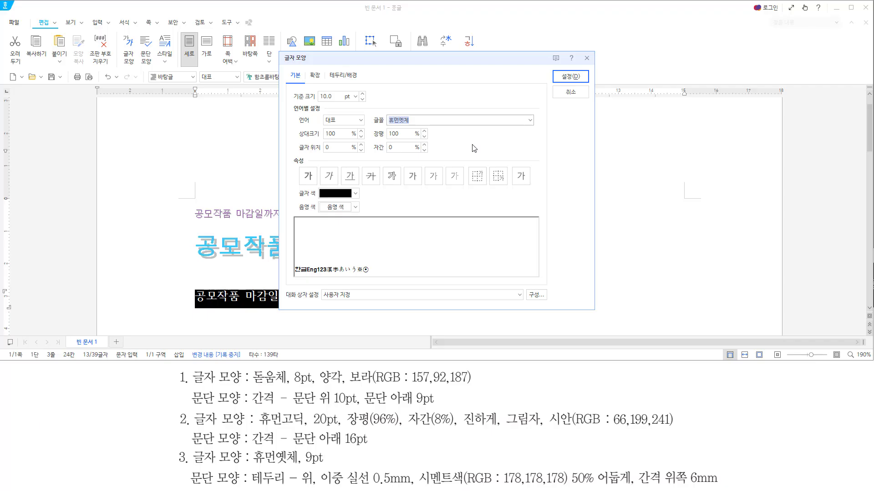
Set the third line's base size to 9 pt and apply the character formatting
key(alt+z)
text(9)
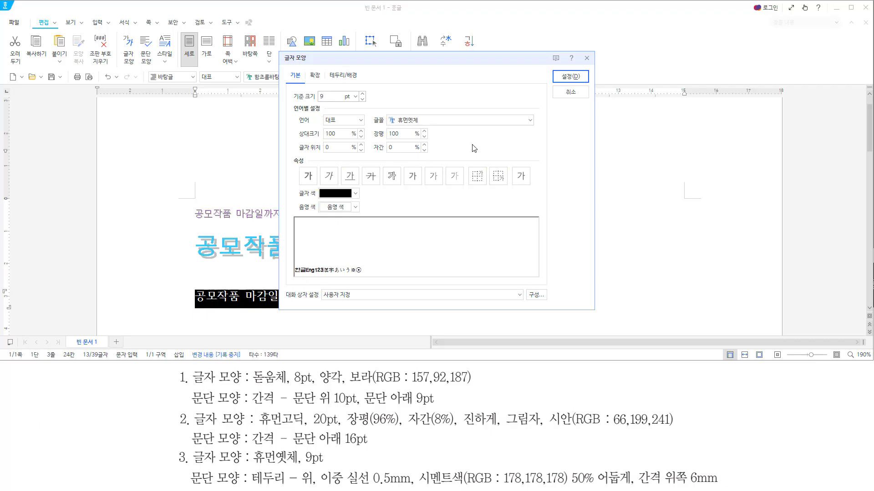
drag(316, 102, 329, 101)
drag(393, 126, 429, 127)
key(Escape)
click(336, 95)
key(Return)
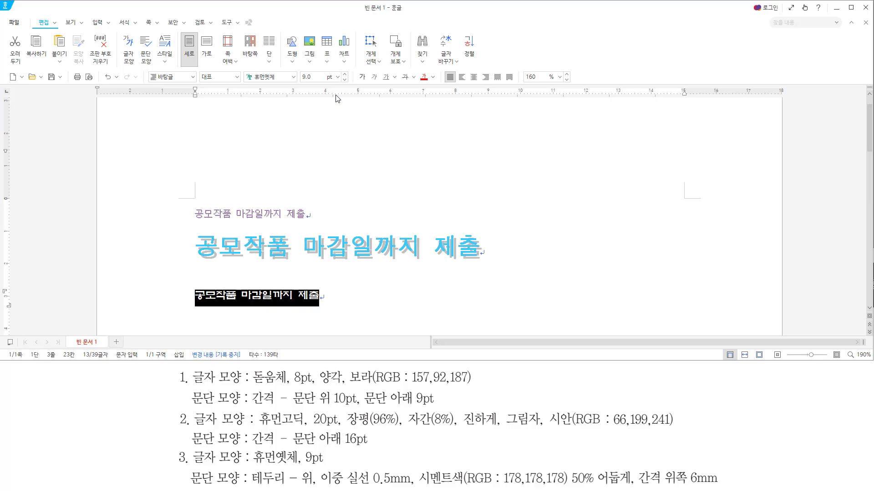
Set the third line's paragraph border (테두리) to a double solid line 0.5 mm thick in the paragraph formatting (문단 모양)
key(alt+t)
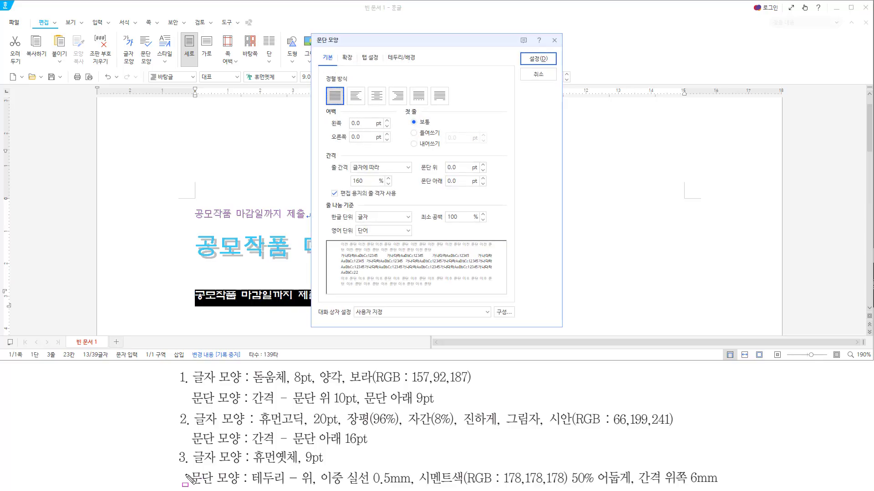
mouse_move(191, 469)
mouse_down()
mouse_move(239, 485)
mouse_move(631, 490)
mouse_up()
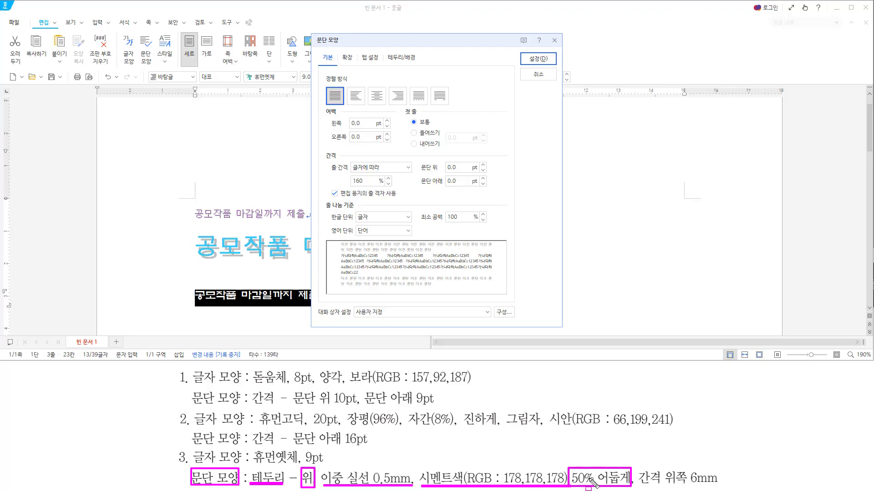
drag(639, 485, 719, 486)
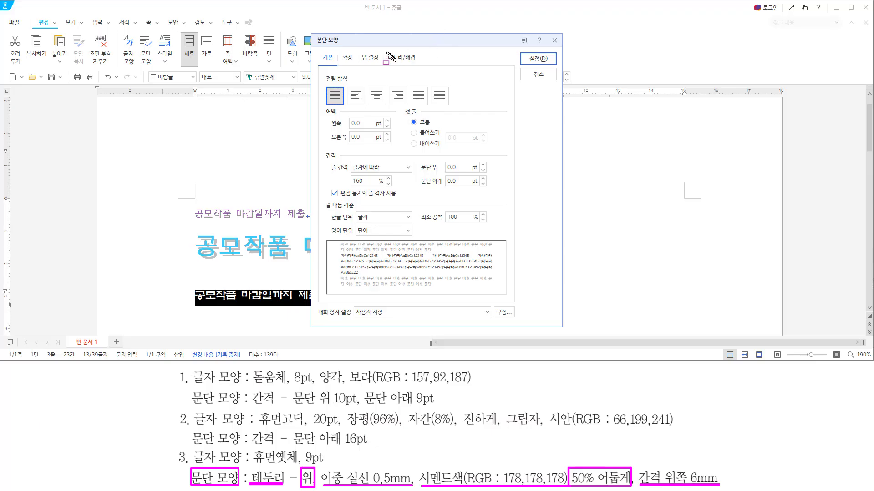
drag(384, 51, 419, 67)
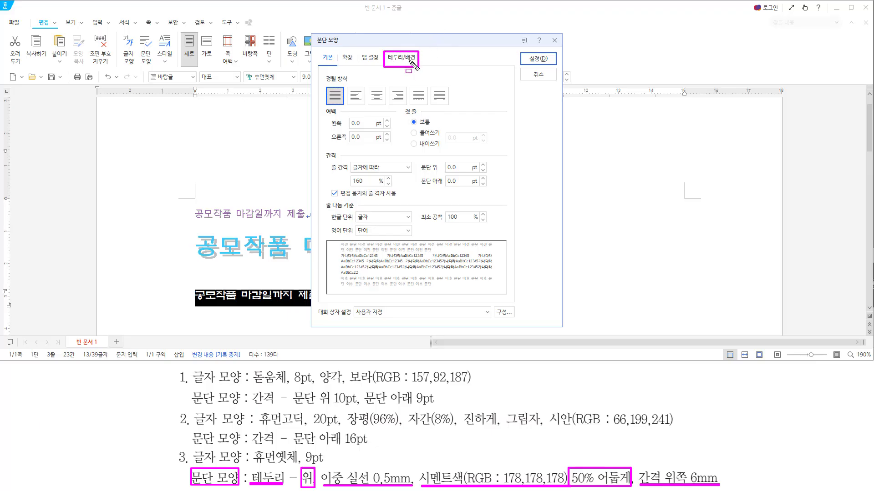
click(403, 59)
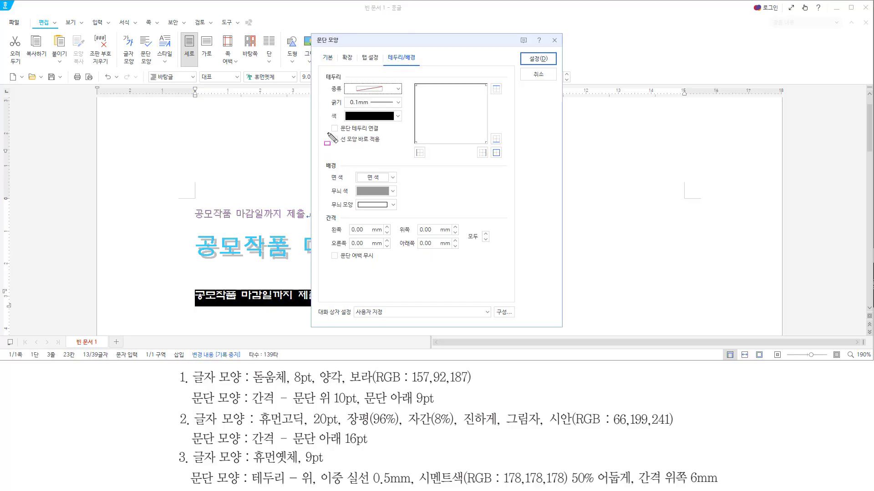
drag(327, 133, 382, 146)
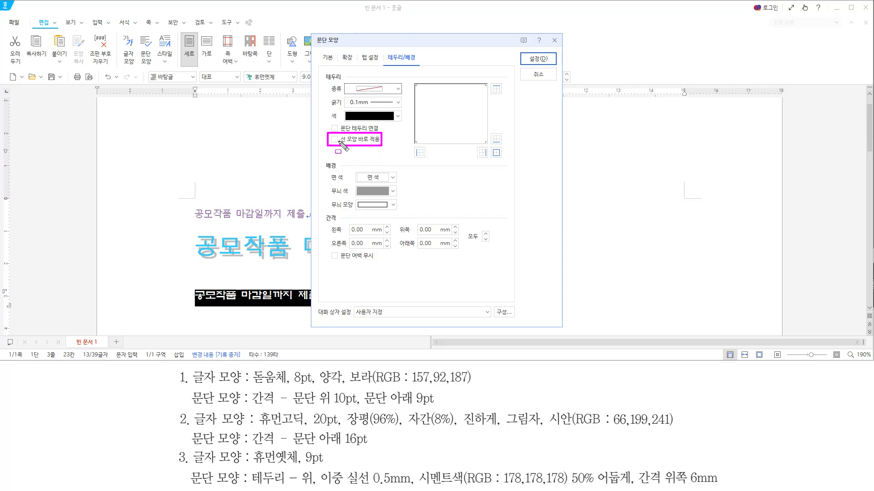
click(381, 89)
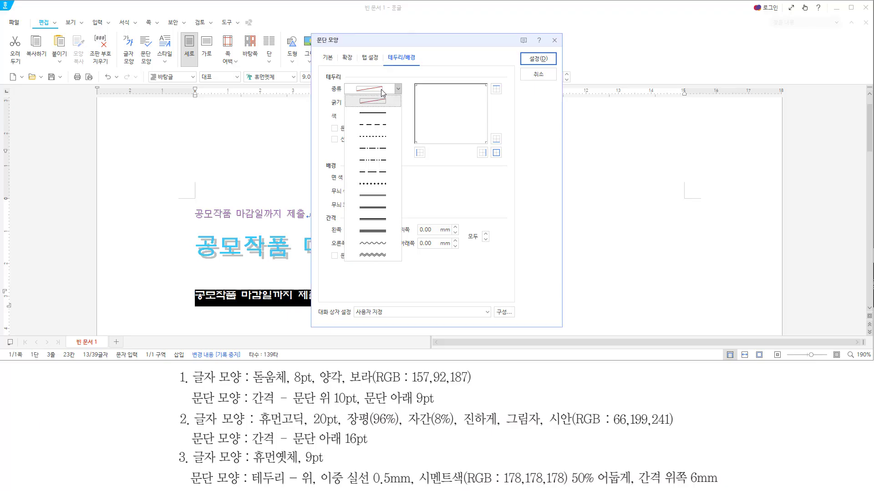
click(381, 196)
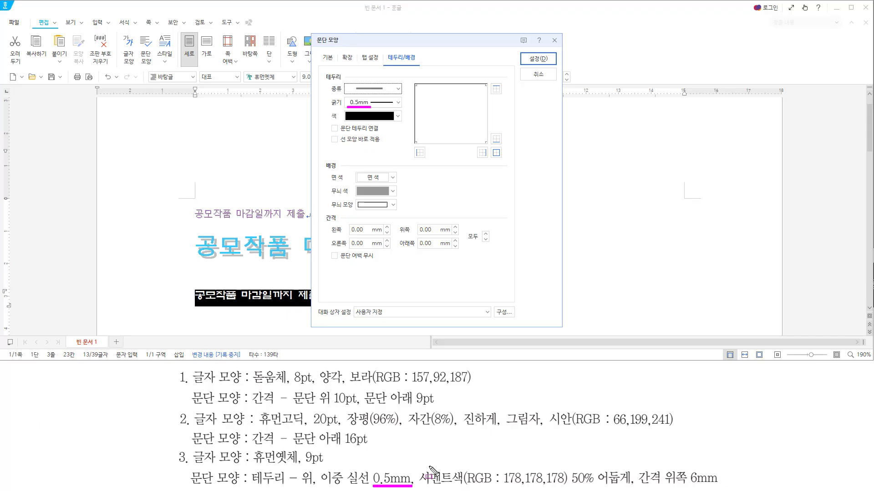
Set the border colour to cement (시멘트색, RGB 178,178,178) 50% darker
click(397, 117)
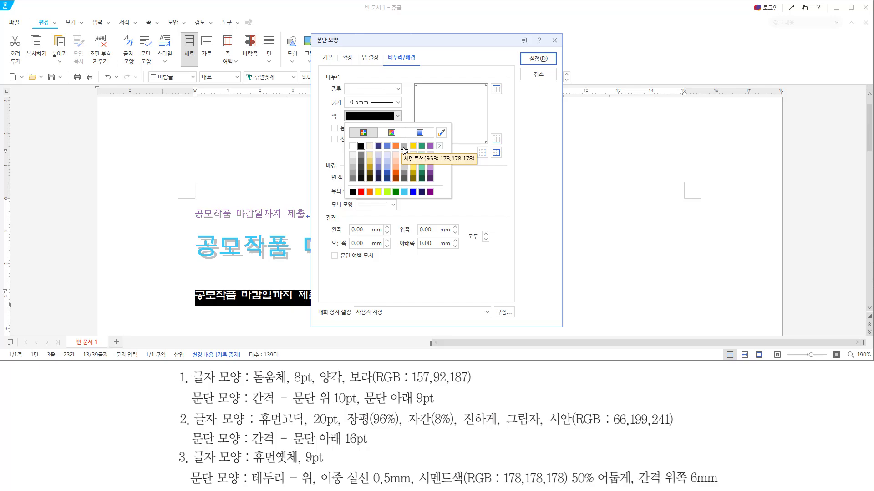
key(ctrl+shift+d)
drag(400, 141, 409, 150)
drag(421, 485, 637, 488)
click(404, 146)
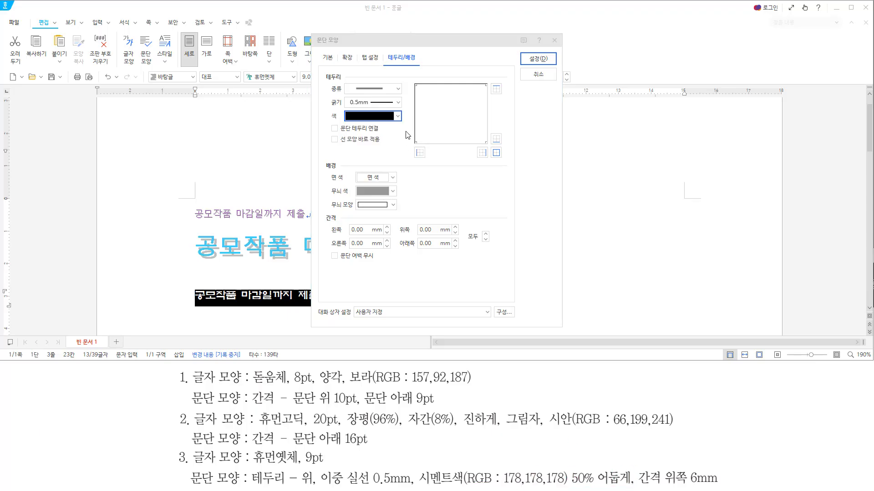
click(398, 116)
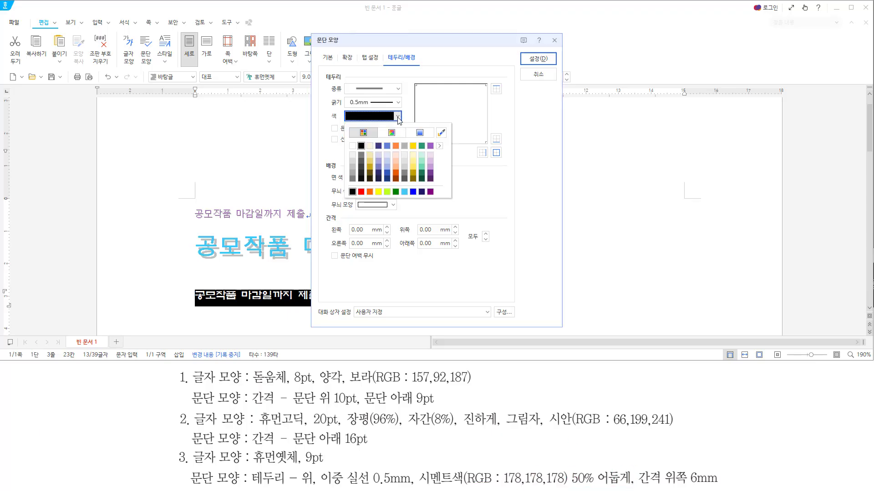
click(404, 179)
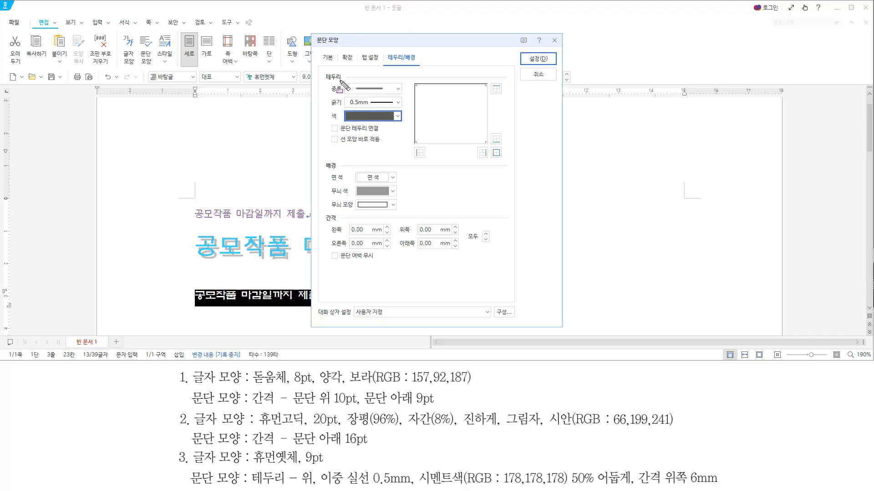
Apply the configured border line to the upper edge of the third line's paragraph only
mouse_move(340, 81)
mouse_down()
mouse_move(392, 88)
mouse_move(406, 126)
mouse_up()
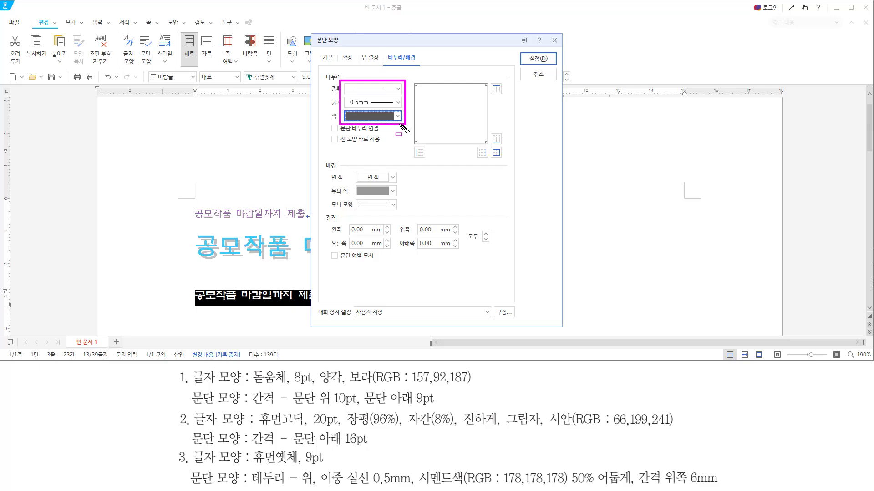
drag(299, 469, 317, 488)
drag(487, 96, 508, 96)
key(Escape)
click(496, 90)
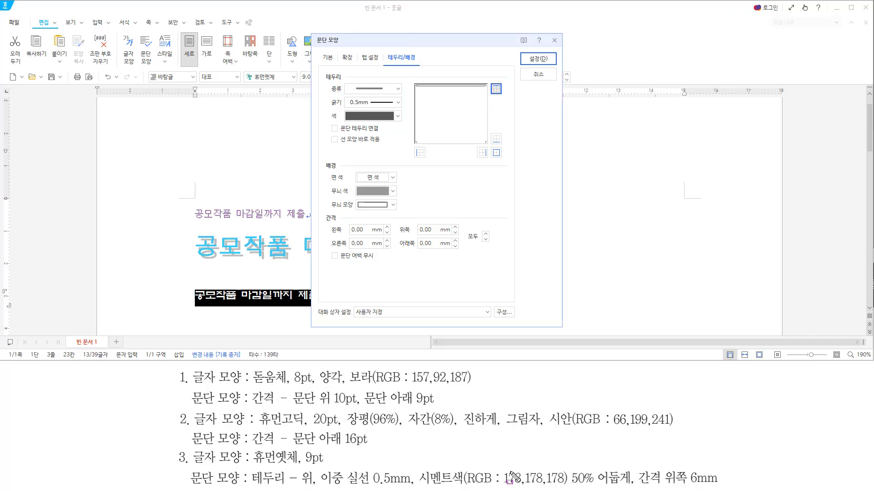
Set the border's upper spacing (간격 위쪽) to 6 mm, apply the paragraph formatting and deselect the third line
drag(302, 479, 728, 488)
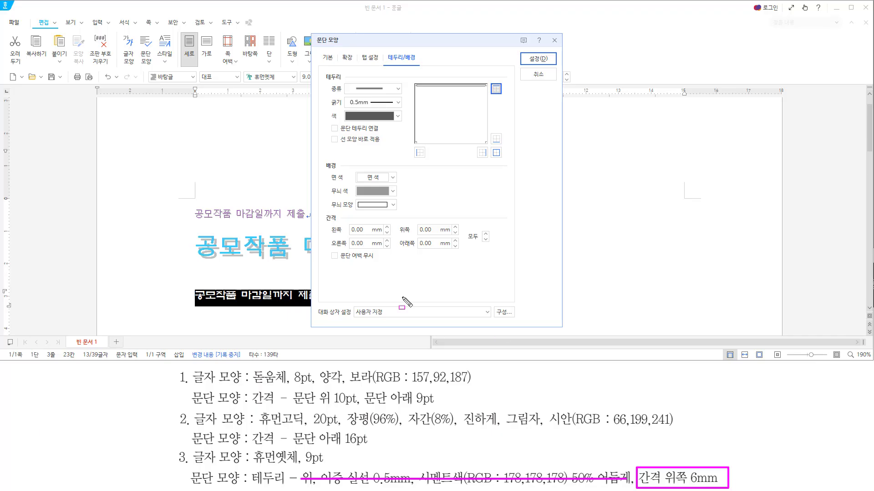
drag(320, 213, 455, 237)
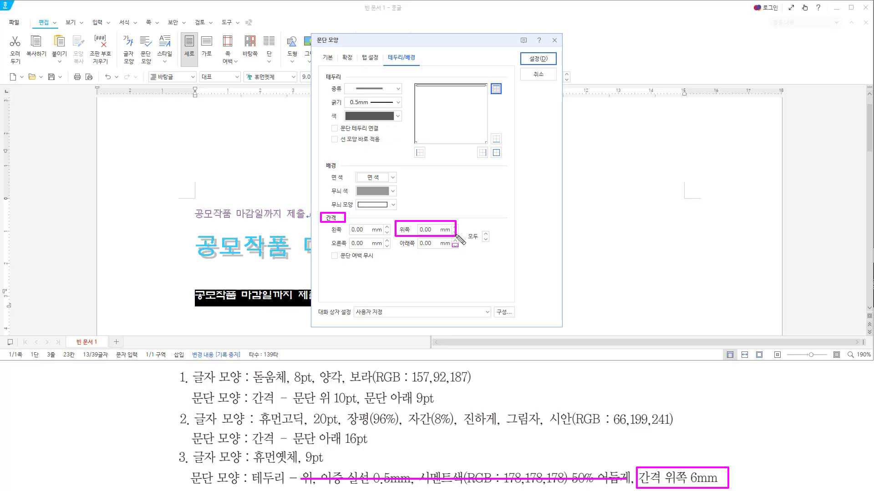
key(Escape)
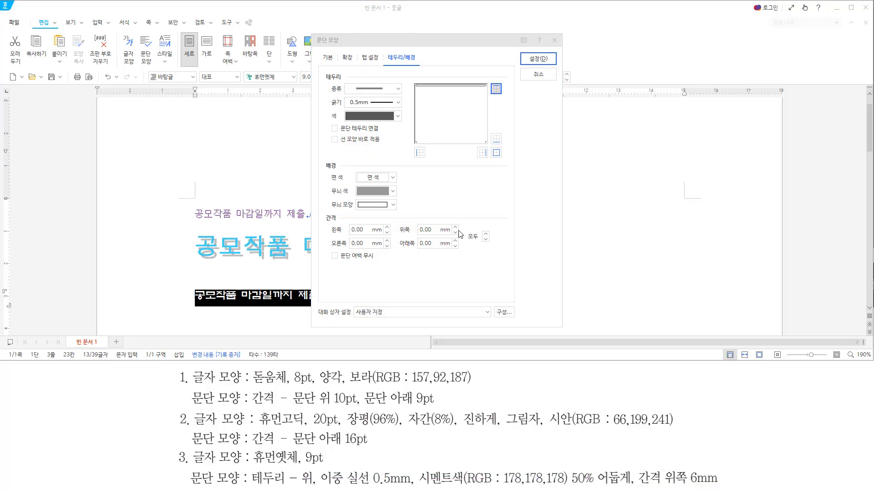
click(456, 227)
click(455, 227)
click(455, 227)
click(455, 227)
click(455, 227)
click(455, 227)
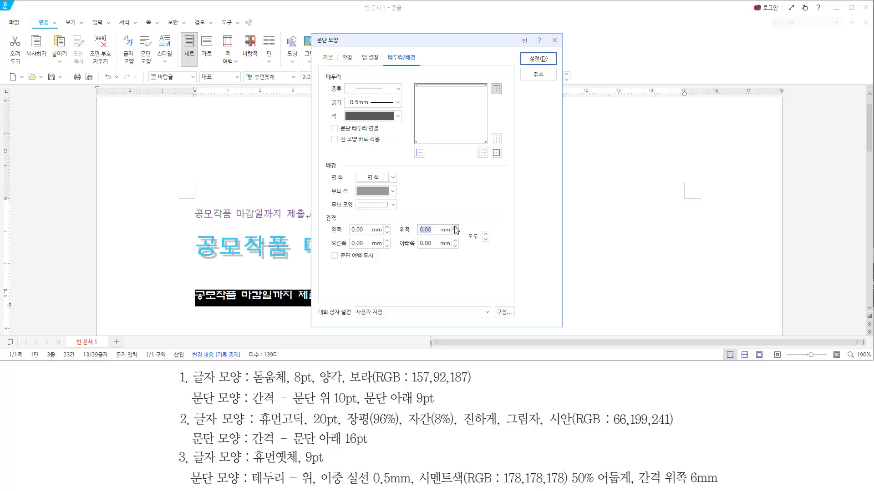
mouse_move(449, 221)
mouse_down()
mouse_move(462, 234)
mouse_move(440, 234)
mouse_up()
mouse_move(524, 53)
mouse_down()
mouse_move(547, 57)
mouse_move(549, 68)
mouse_up()
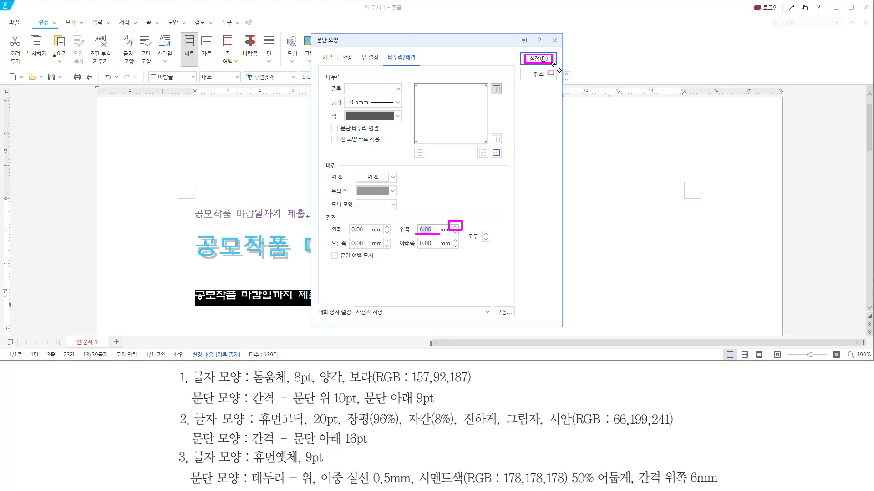
key(Escape)
click(542, 60)
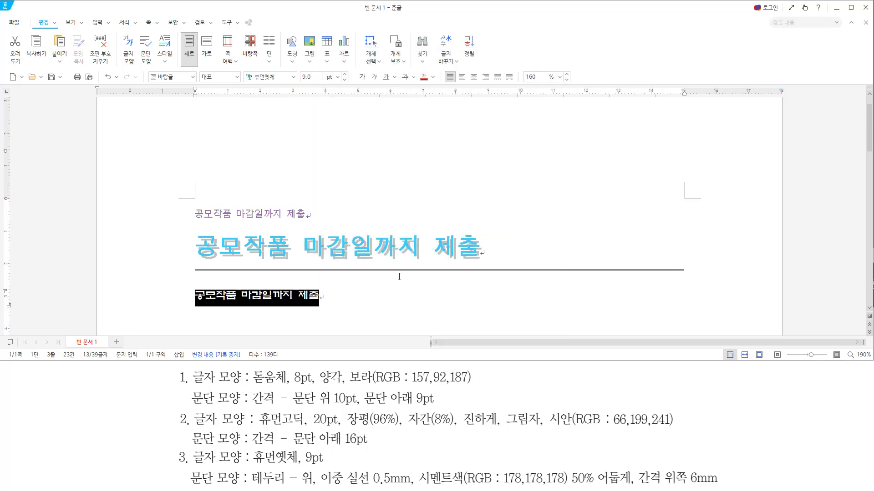
click(382, 303)
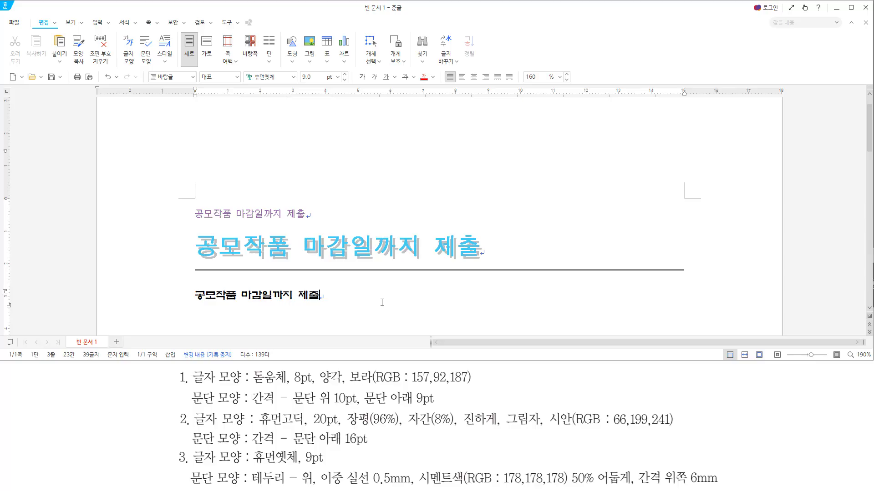
Save the document in C:\WP under the name 글자-문단모양(연습문제)-2 as an hwpx file
click(60, 78)
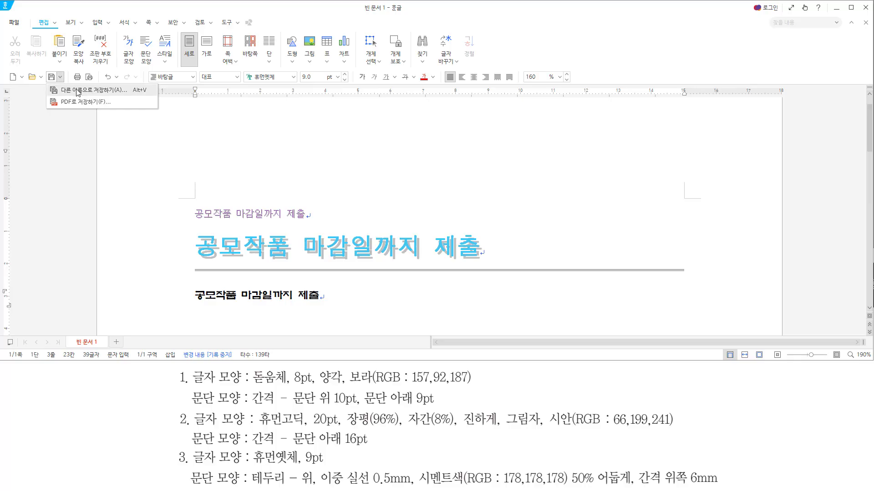
click(77, 91)
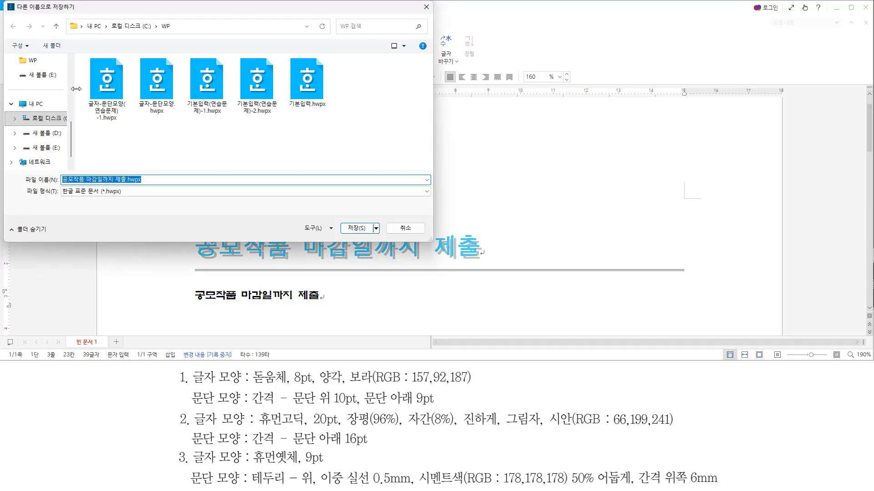
drag(109, 32, 173, 19)
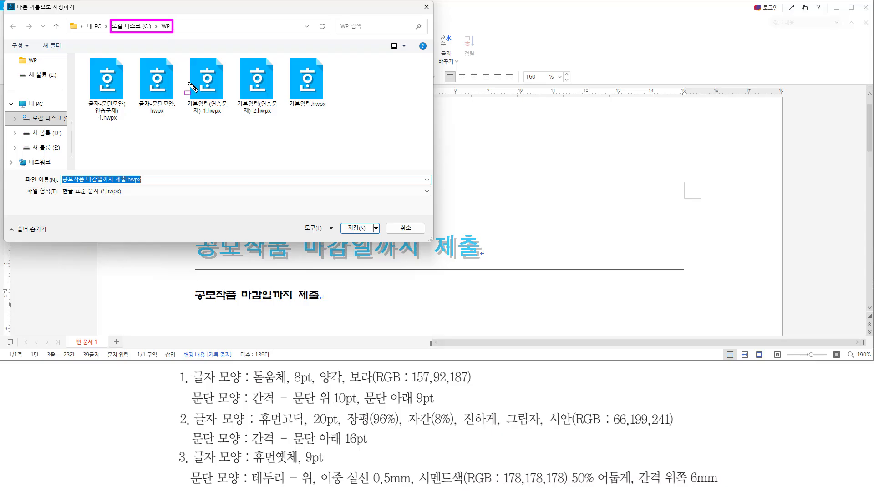
key(Escape)
click(176, 146)
click(106, 84)
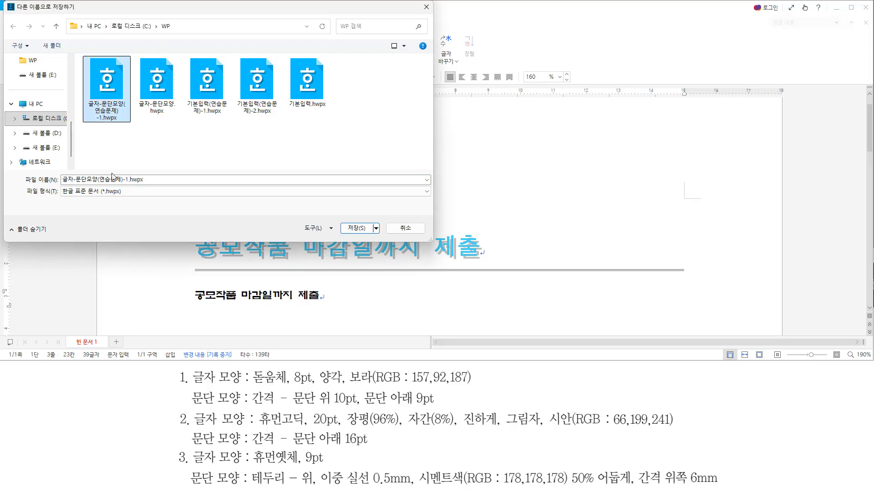
double_click(126, 179)
drag(125, 179, 164, 182)
text(2)
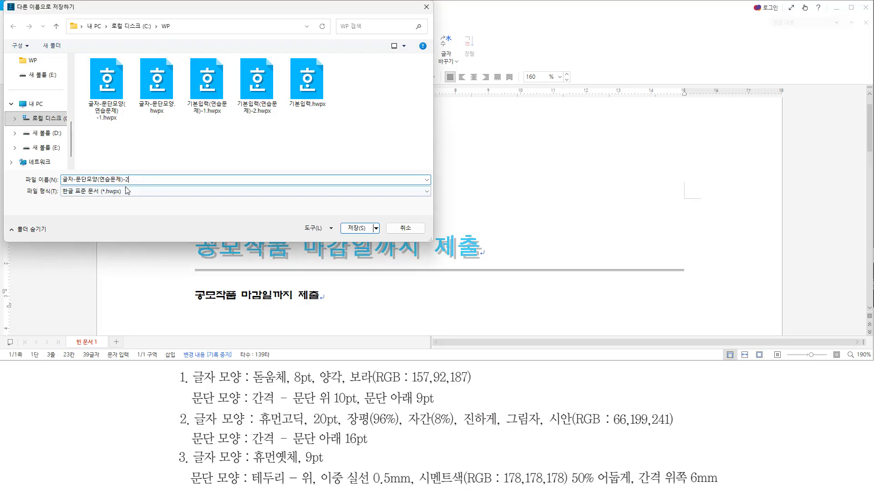
drag(60, 183, 136, 170)
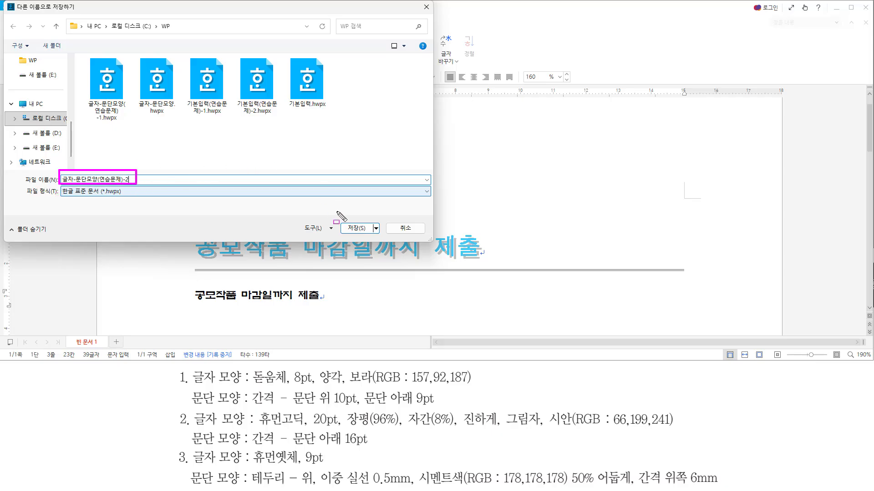
drag(356, 230, 357, 227)
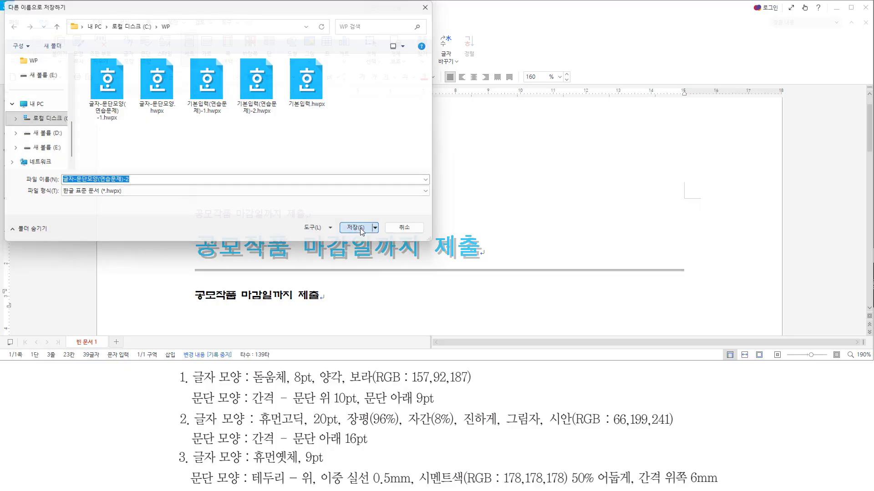
click(360, 228)
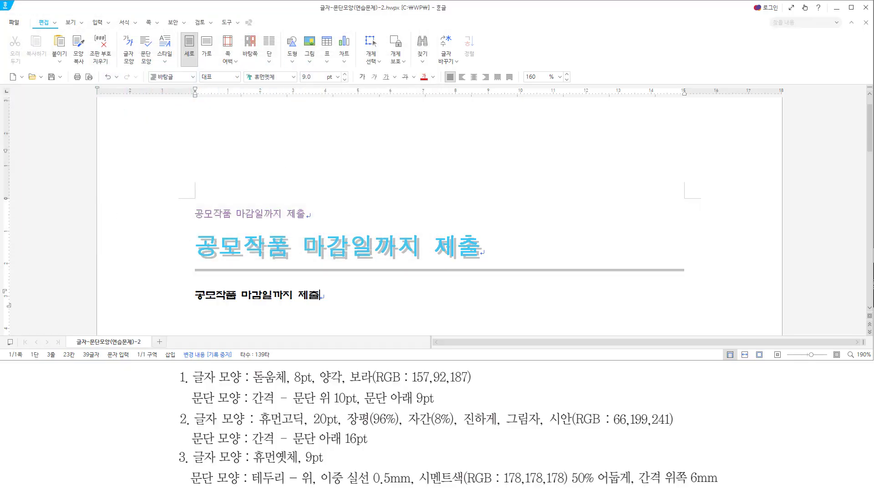
Create a new blank document for the next exercise
drag(9, 72, 20, 83)
click(13, 77)
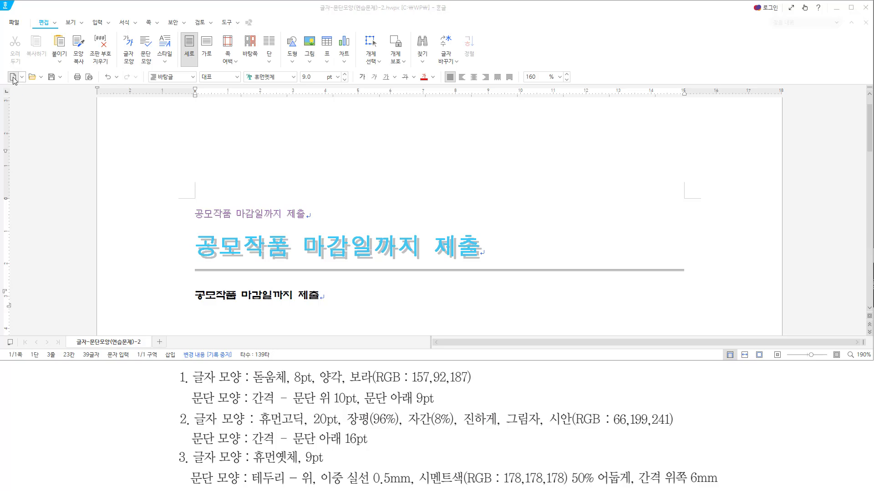
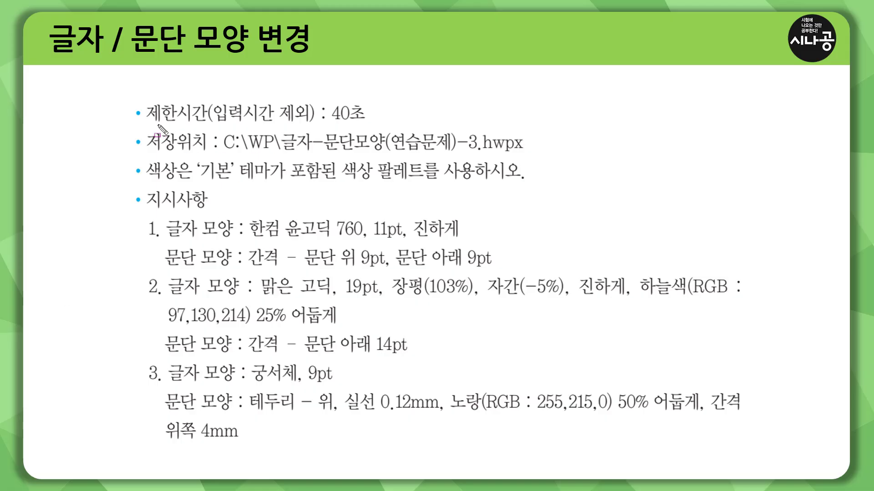
drag(147, 123, 373, 124)
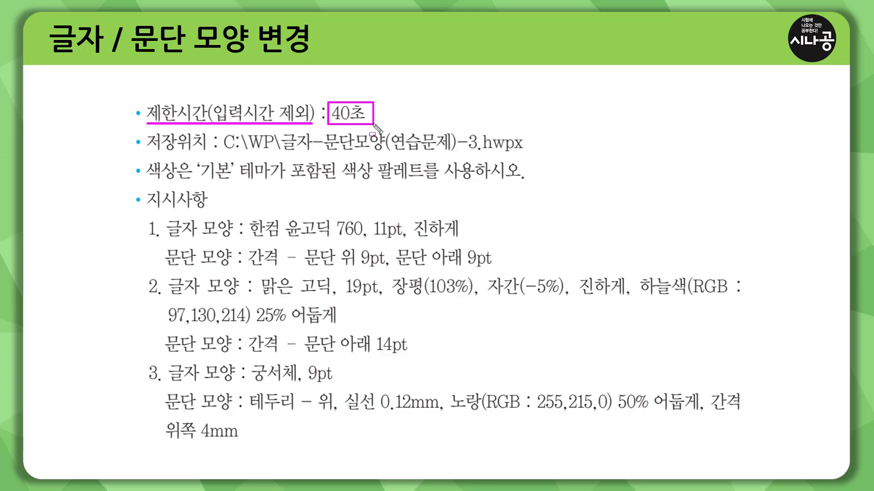
mouse_move(141, 216)
mouse_down()
mouse_move(530, 468)
mouse_move(751, 445)
mouse_up()
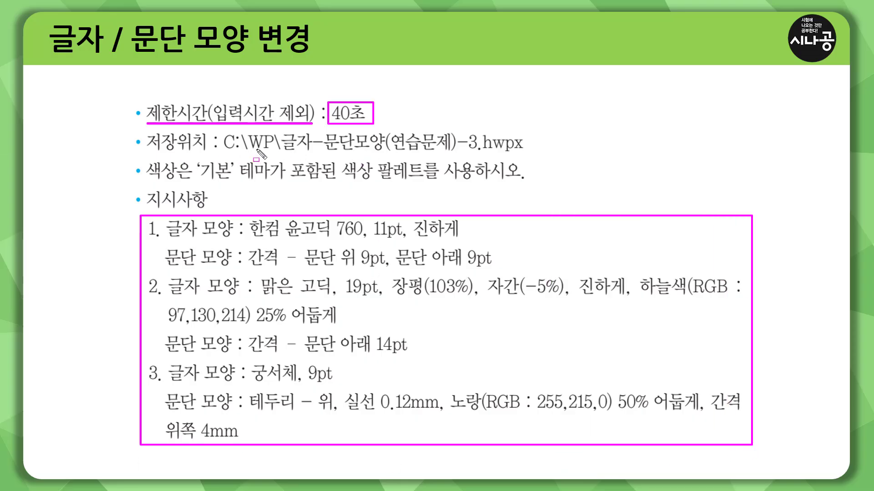
drag(222, 151, 483, 150)
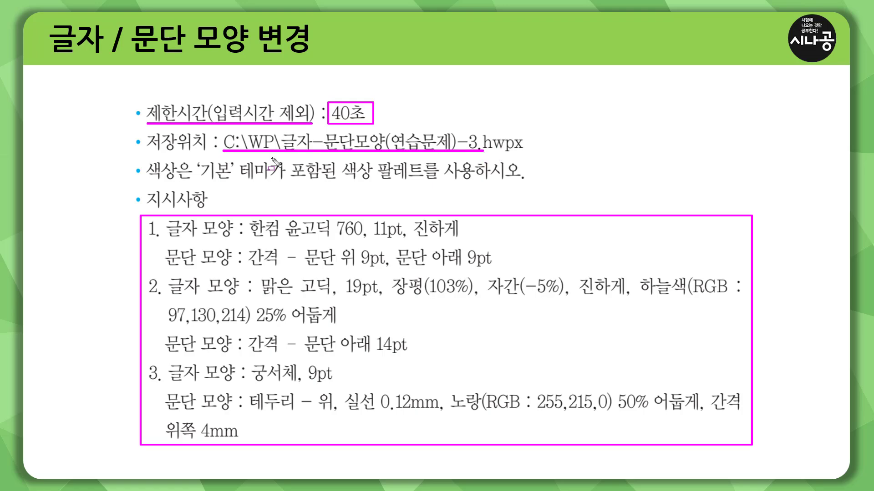
mouse_move(139, 161)
mouse_down()
mouse_move(178, 181)
mouse_move(442, 178)
mouse_up()
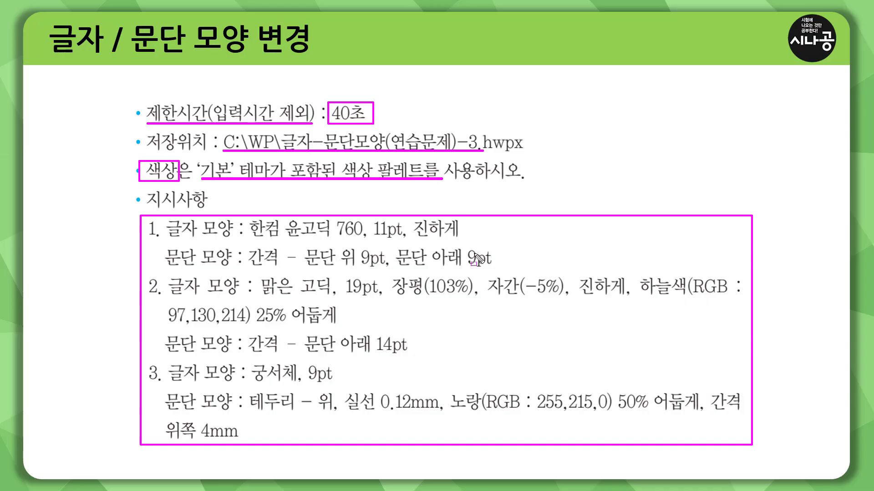
key(Escape)
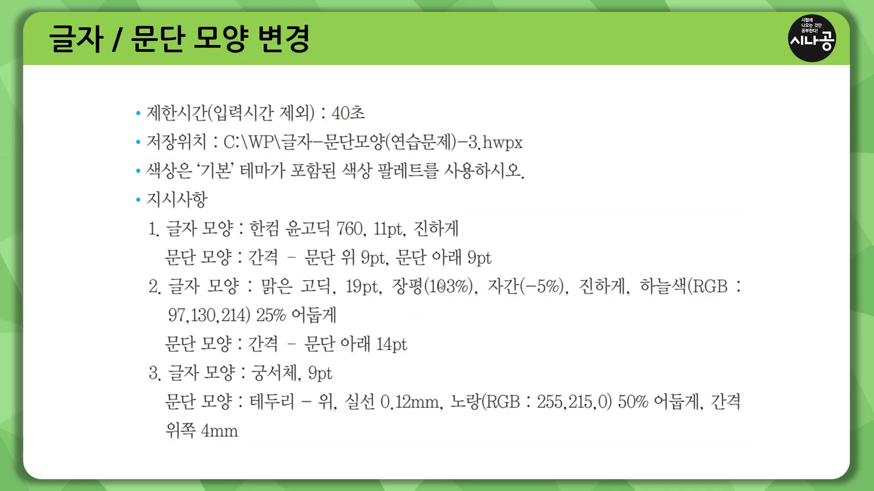
click(390, 263)
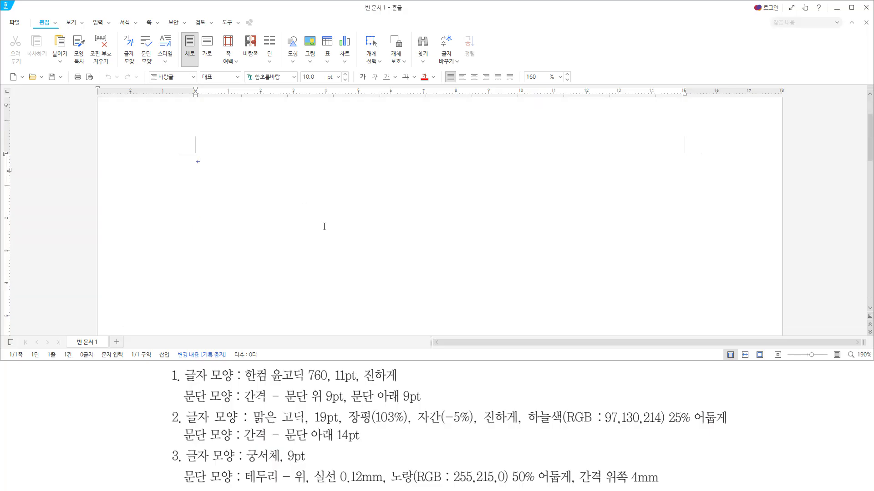
Enter the line "장애인 교육에 대한 정책적 배려" at the start of the blank document
text(장애인 )
text(교육에 )
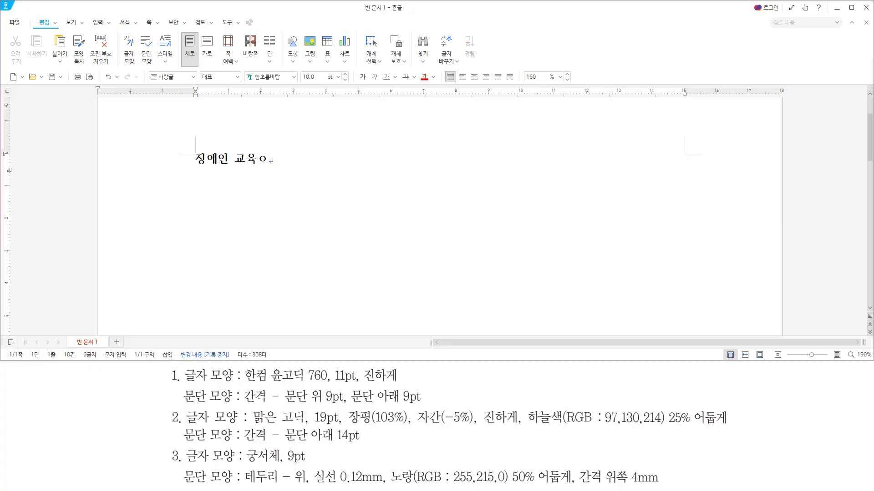
text(대한 )
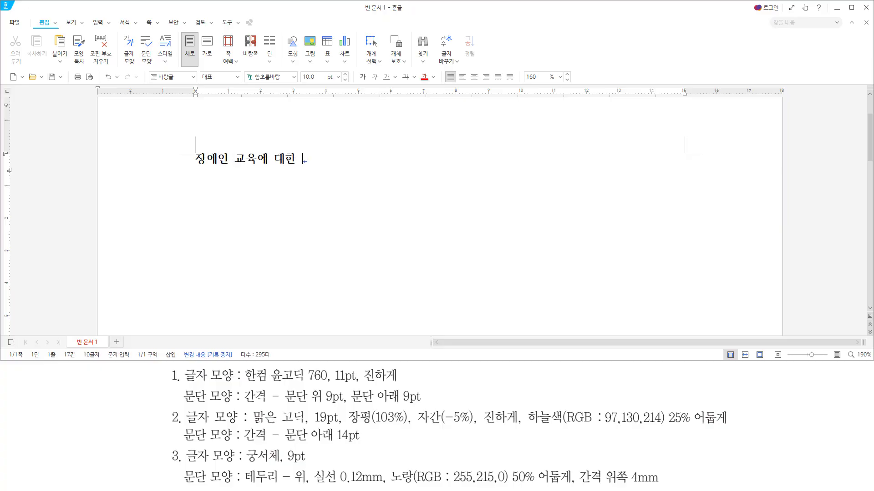
text(정책적 ㅂ)
text(ㅐ려)
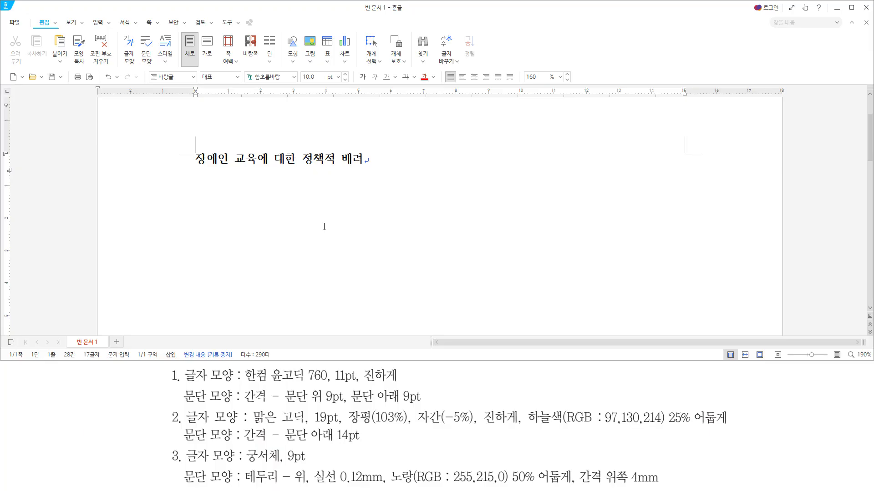
Copy the entered line and paste it onto two new lines below, making three identical lines
key(shift+Home)
key(ctrl+c)
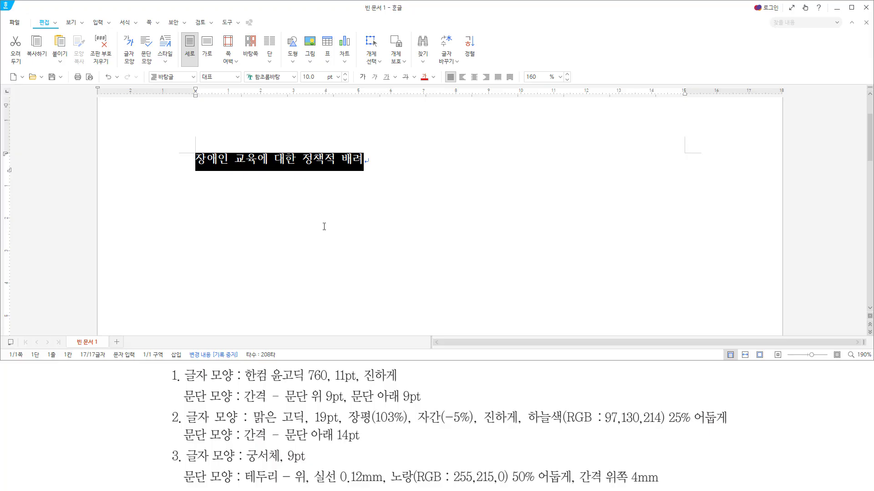
key(End)
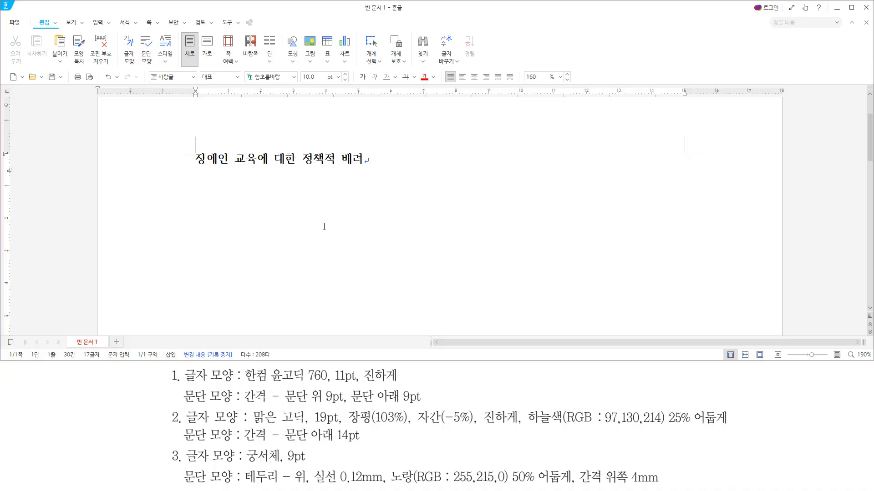
key(Return)
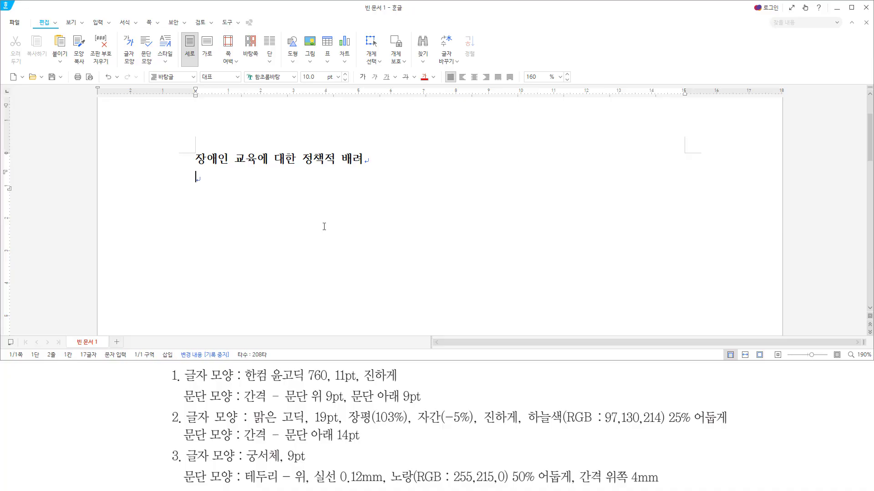
key(ctrl+v)
key(Return)
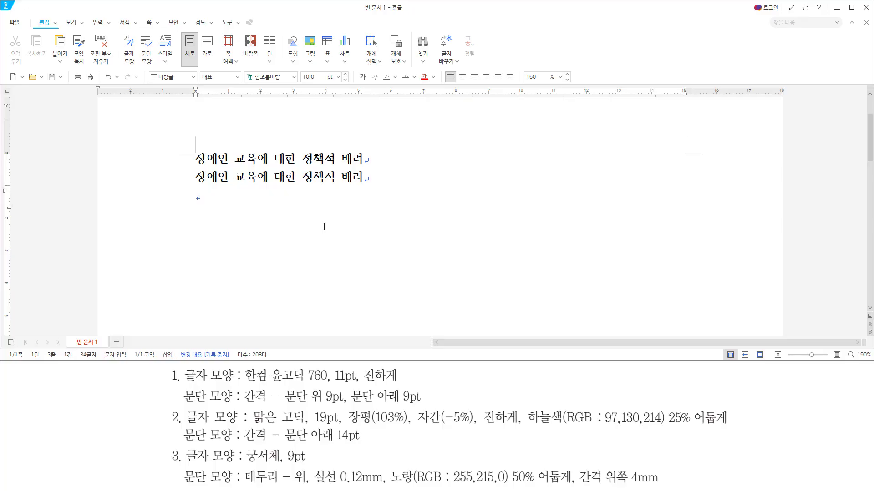
key(ctrl+v)
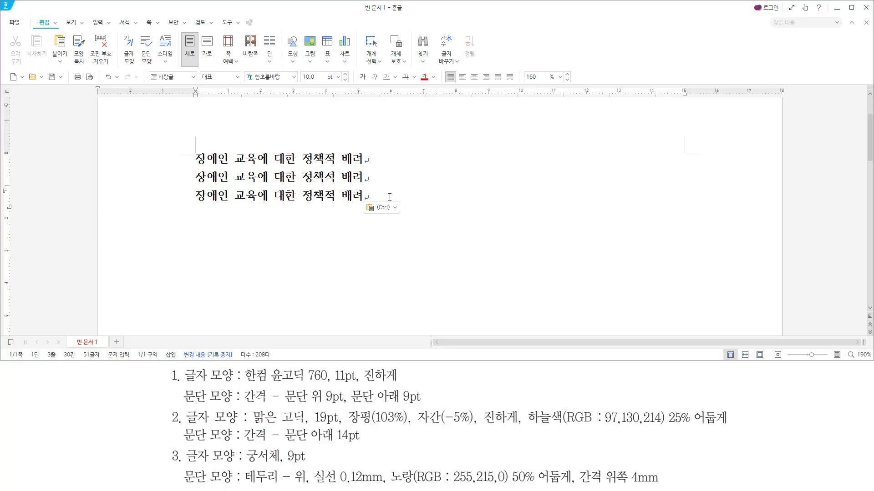
Select the first line and choose the font 한컴 윤고딕 760 in its character formatting (글자 모양)
key(Up)
key(Up)
key(shift+Home)
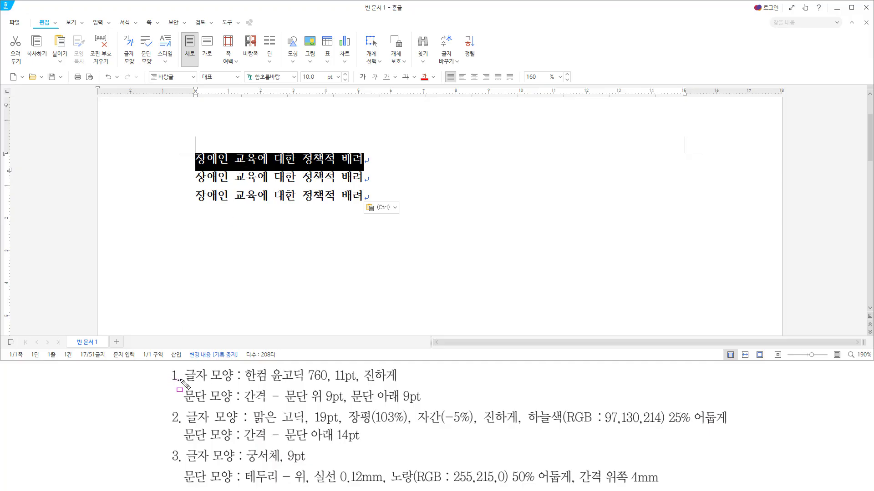
mouse_move(166, 368)
mouse_down()
mouse_move(182, 399)
mouse_move(336, 403)
mouse_up()
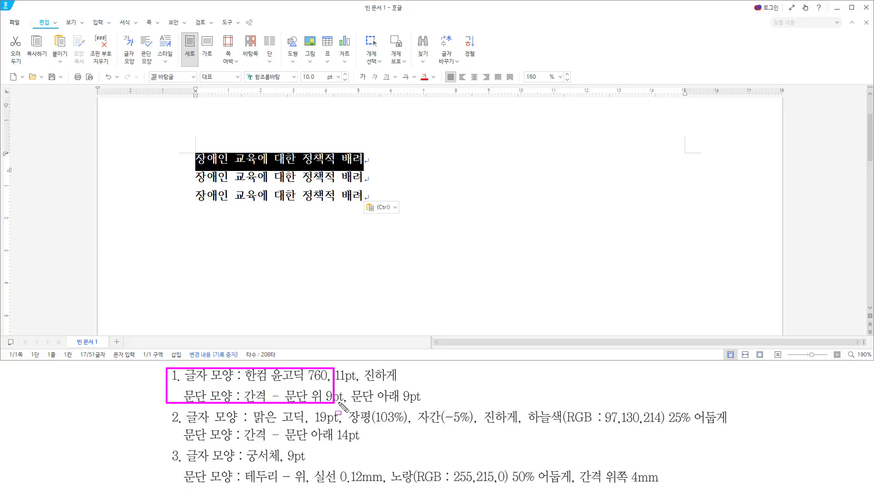
key(Escape)
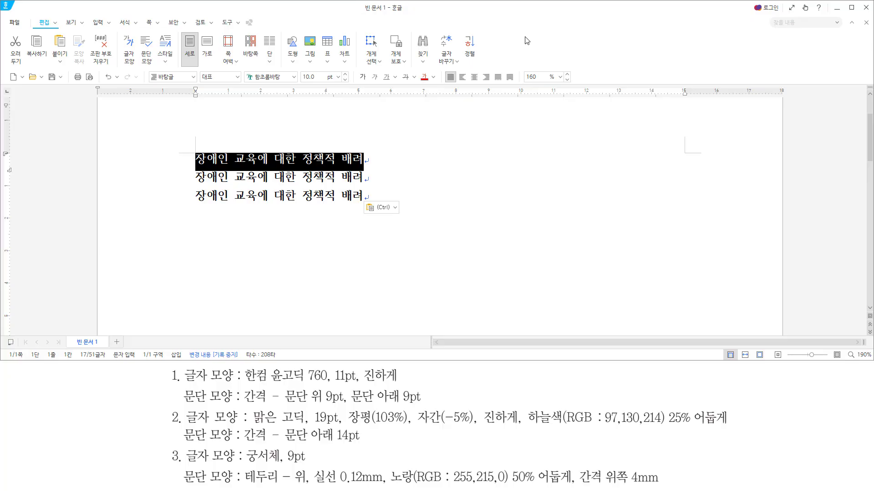
key(alt+l)
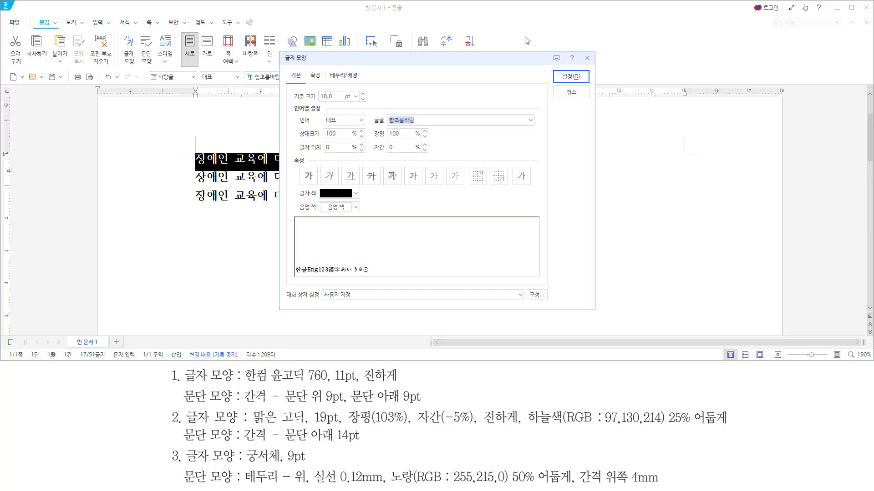
text(한컴)
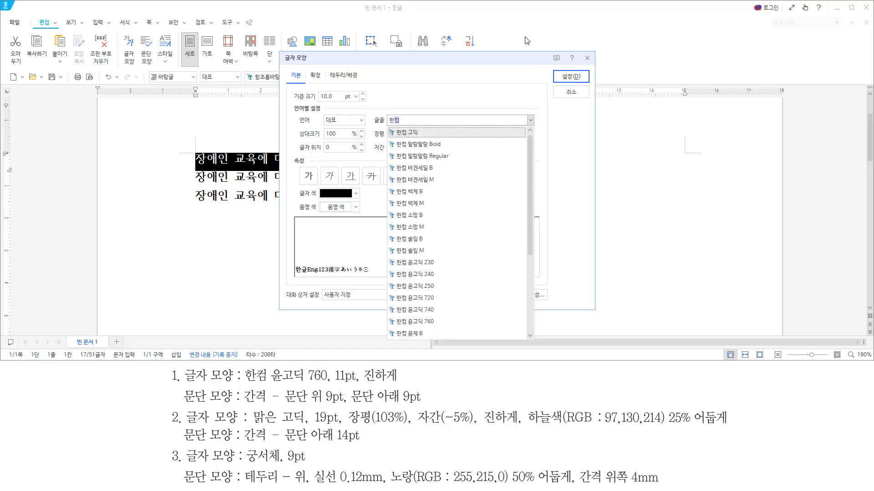
text( 윤고딕)
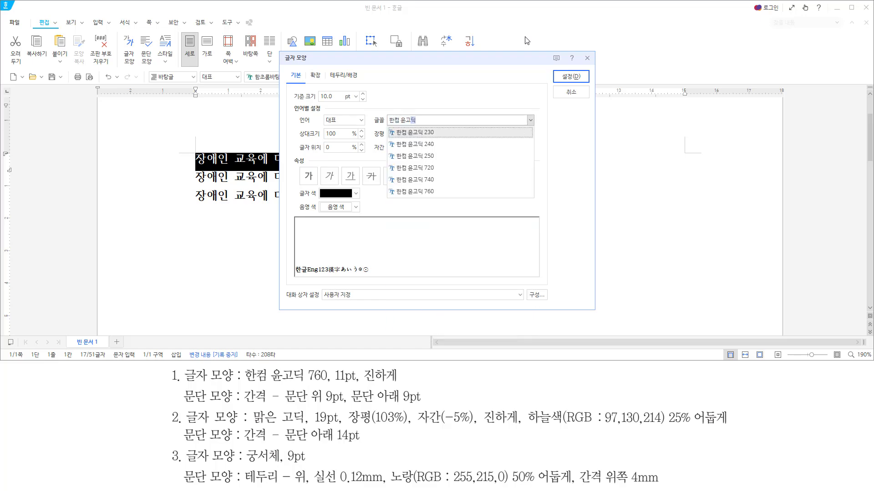
text( 760)
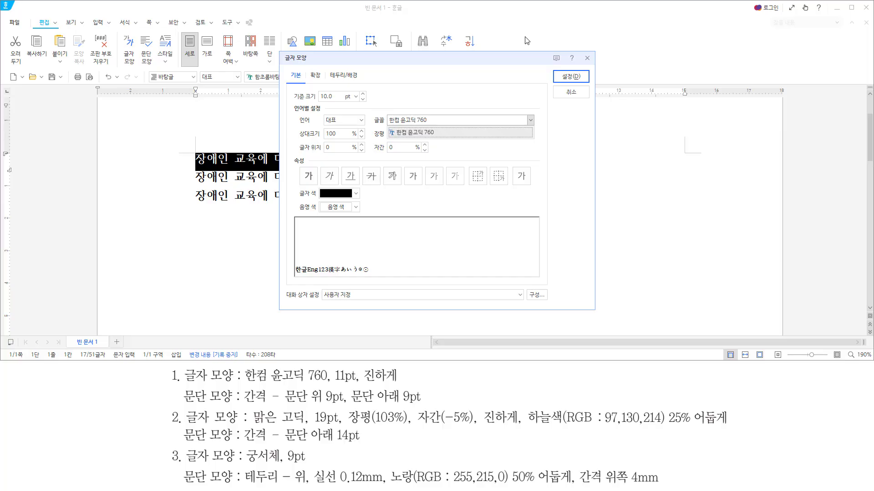
key(Return)
Set the first line's base size to 11 pt, make it bold (진하게) and apply the character formatting
key(alt)
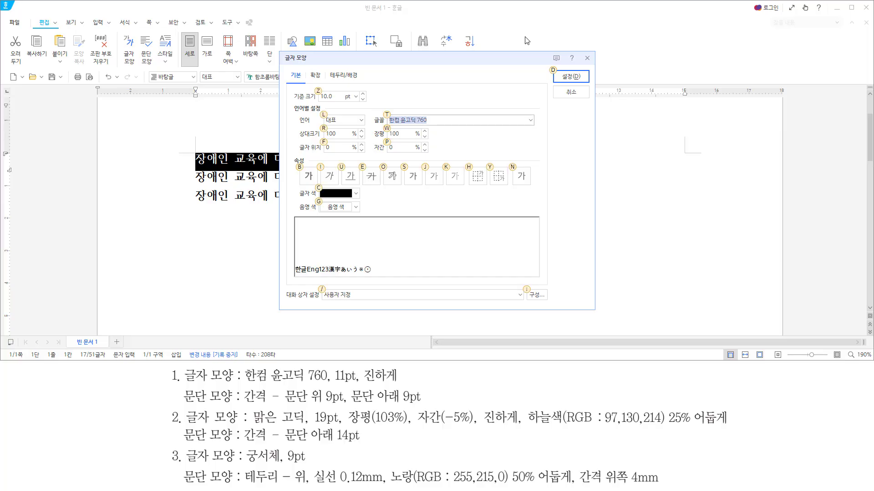
text(z11)
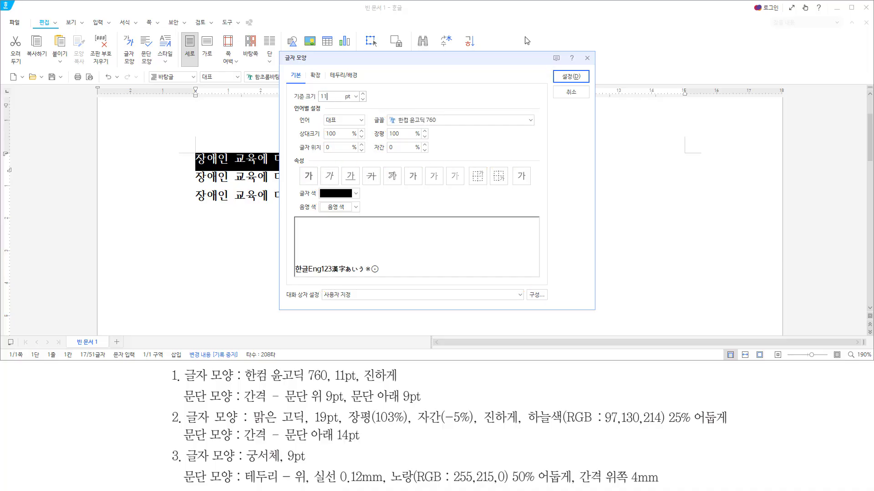
key(alt)
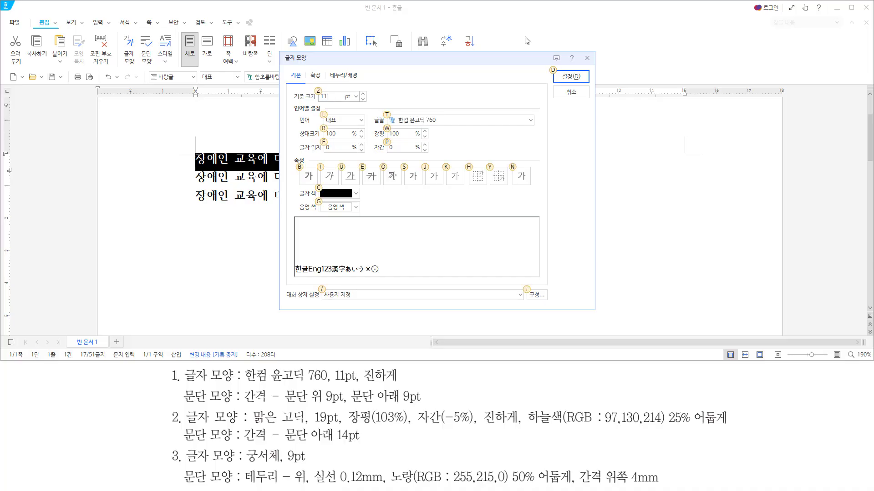
key(b)
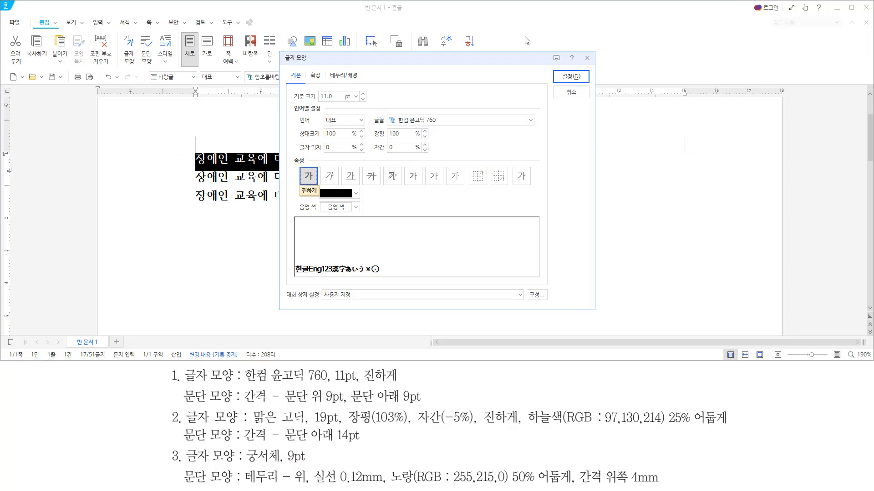
drag(394, 125, 445, 126)
drag(317, 102, 338, 103)
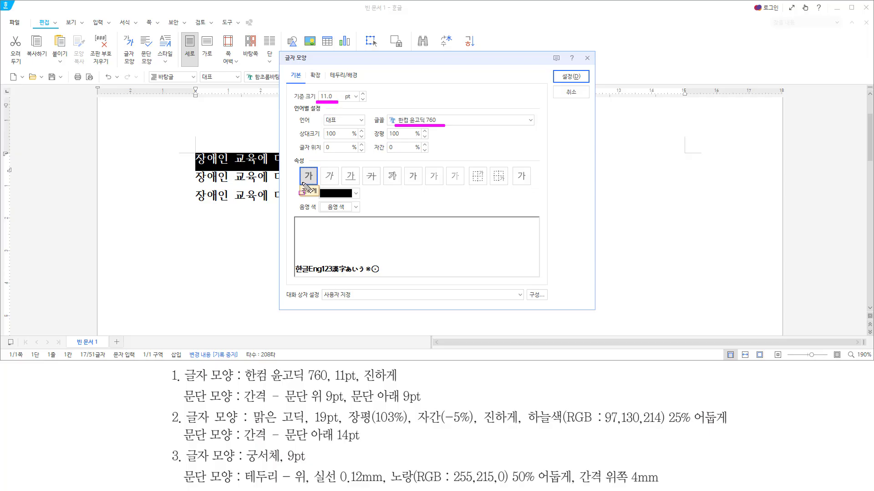
mouse_move(301, 184)
mouse_down()
mouse_move(320, 166)
mouse_move(298, 185)
mouse_up()
key(Escape)
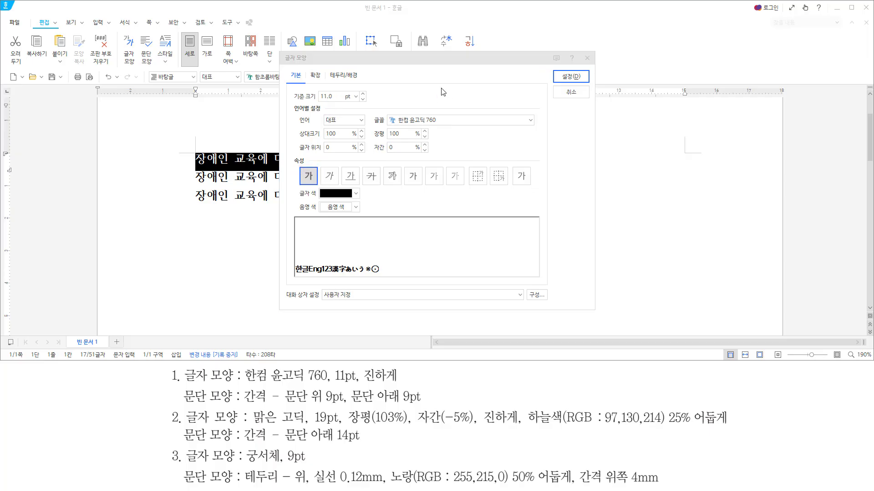
key(Return)
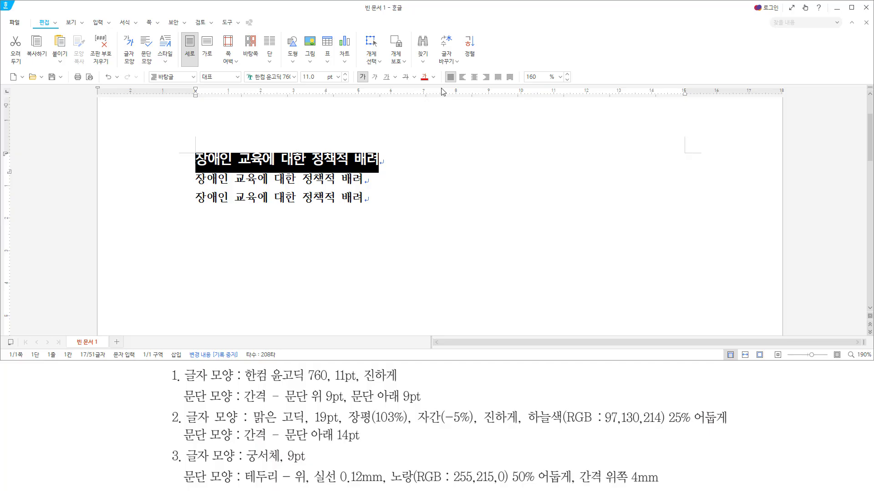
Set the first line's paragraph spacing to 9 pt above (문단 위) and 9 pt below (문단 아래) and apply it
key(alt+t)
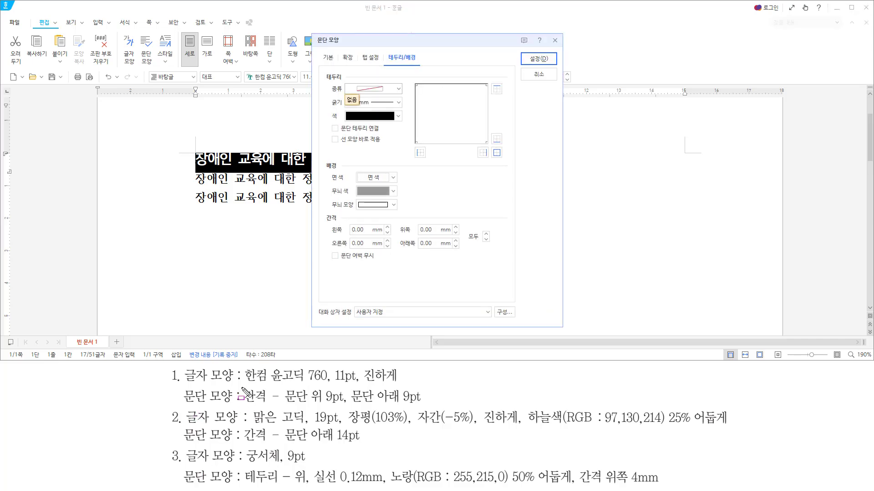
mouse_move(241, 387)
mouse_down()
mouse_move(268, 409)
mouse_move(420, 403)
mouse_up()
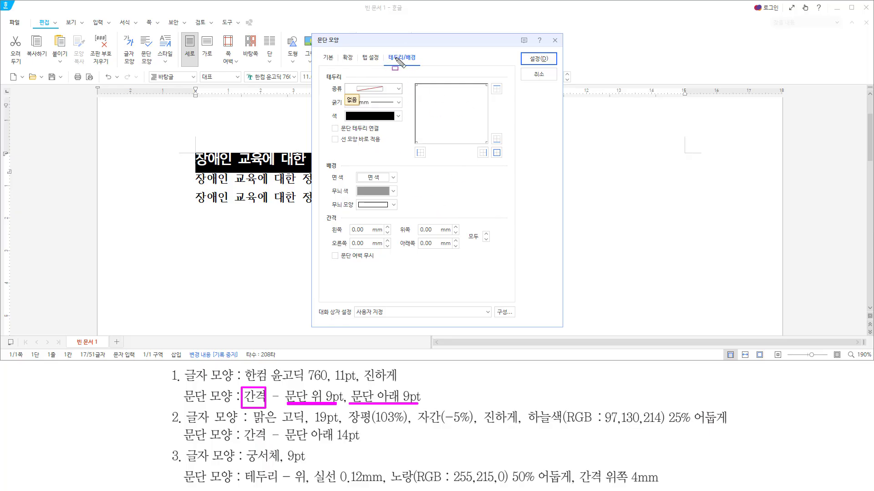
drag(386, 52, 421, 64)
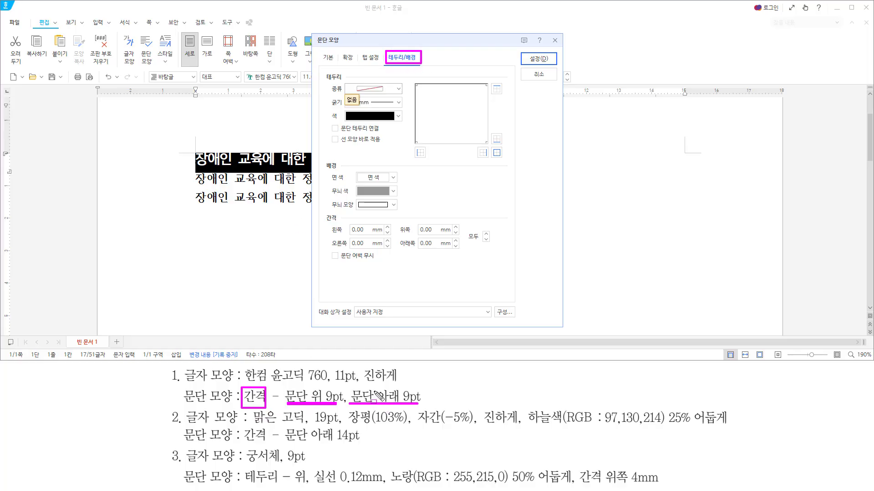
drag(318, 49, 337, 64)
click(329, 60)
key(alt)
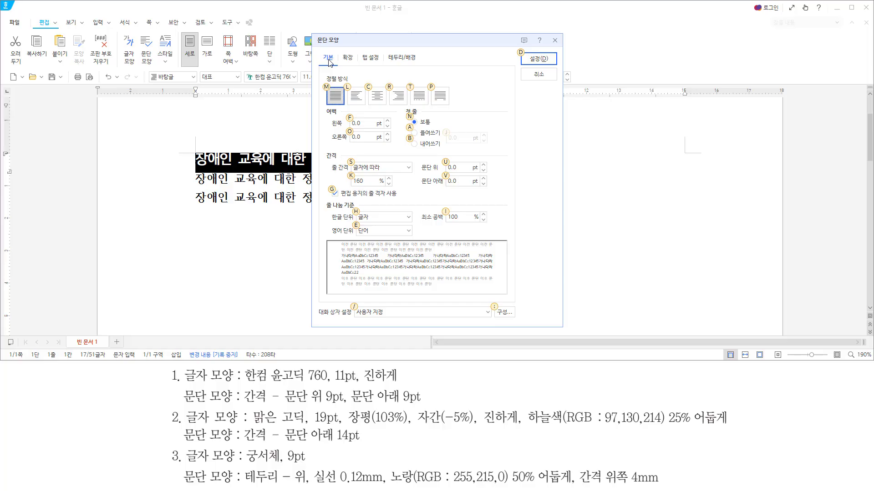
text(u9)
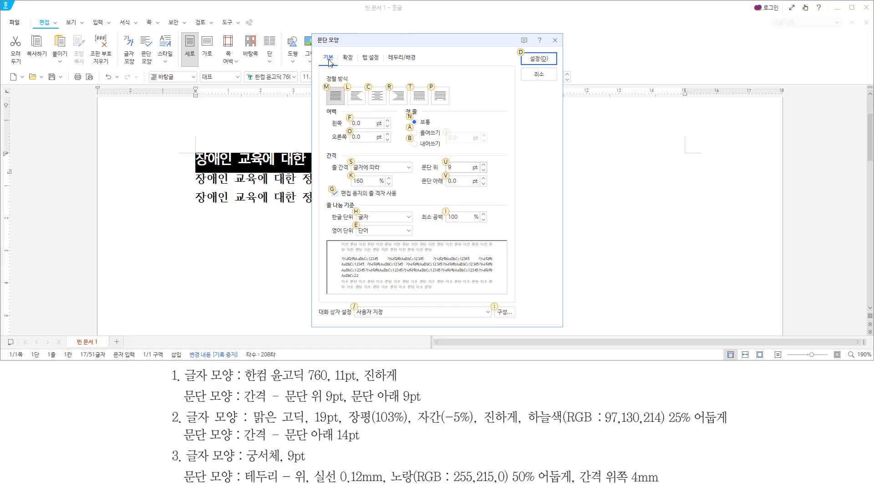
text(v9)
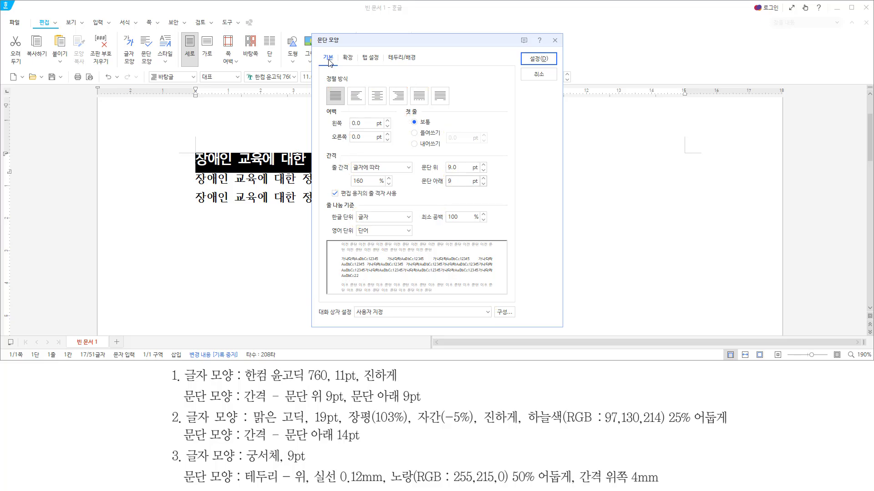
drag(415, 159, 492, 188)
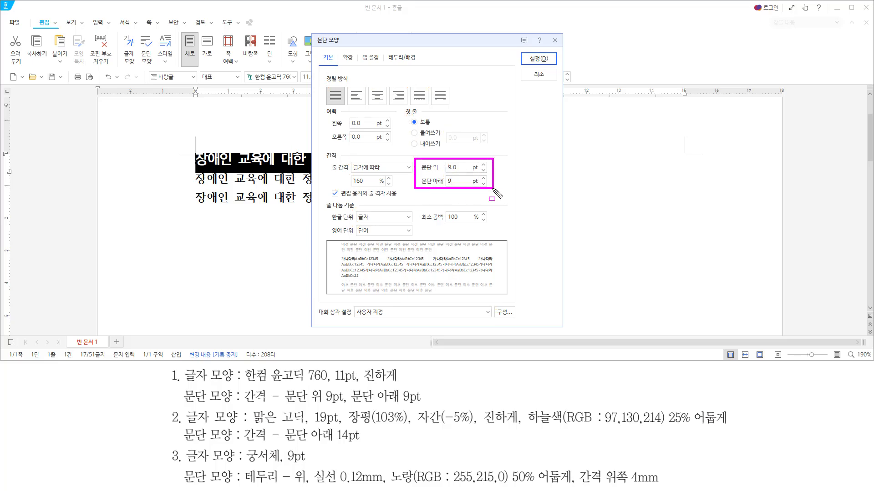
key(Escape)
click(463, 181)
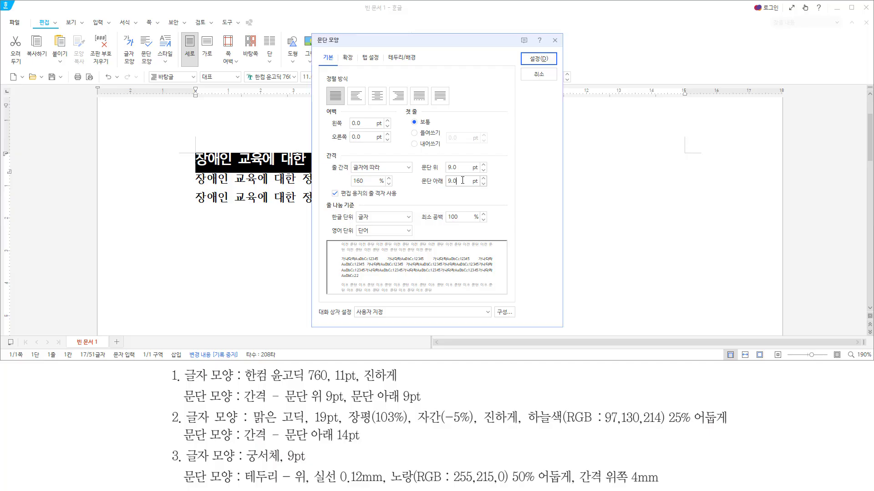
key(Return)
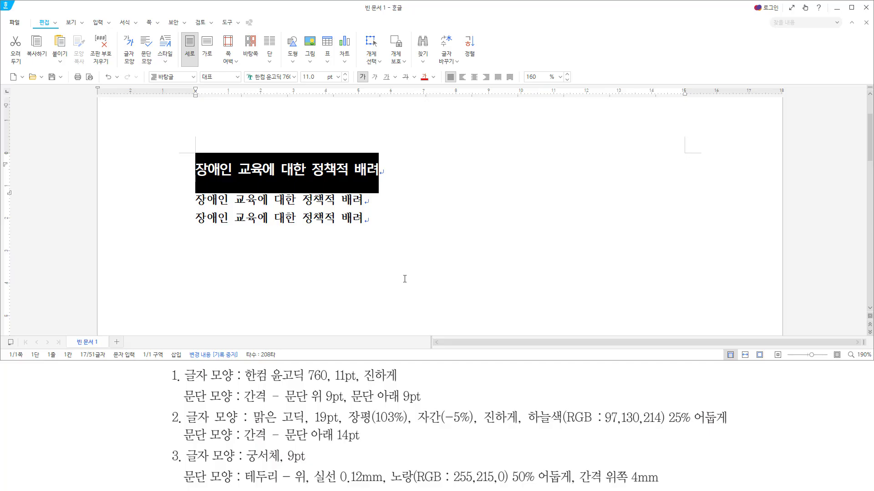
Select the second line and choose the font 맑은 고딕 in its character formatting (글자 모양)
key(Down)
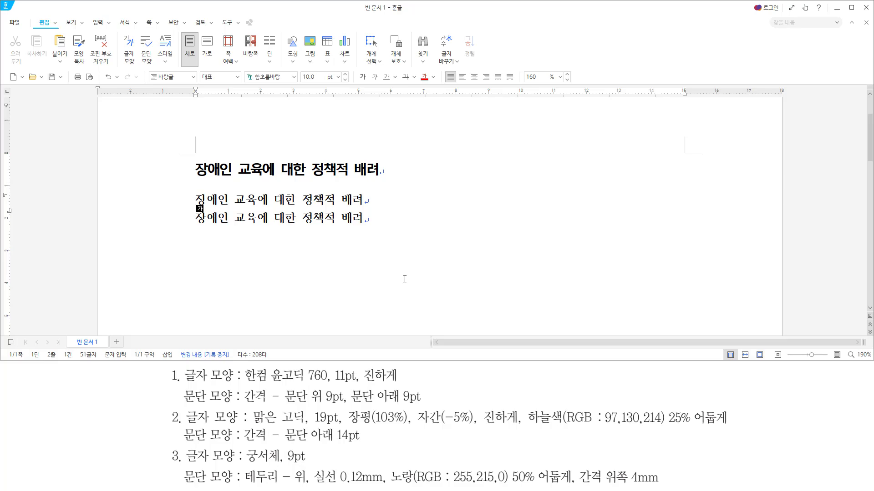
key(shift+End)
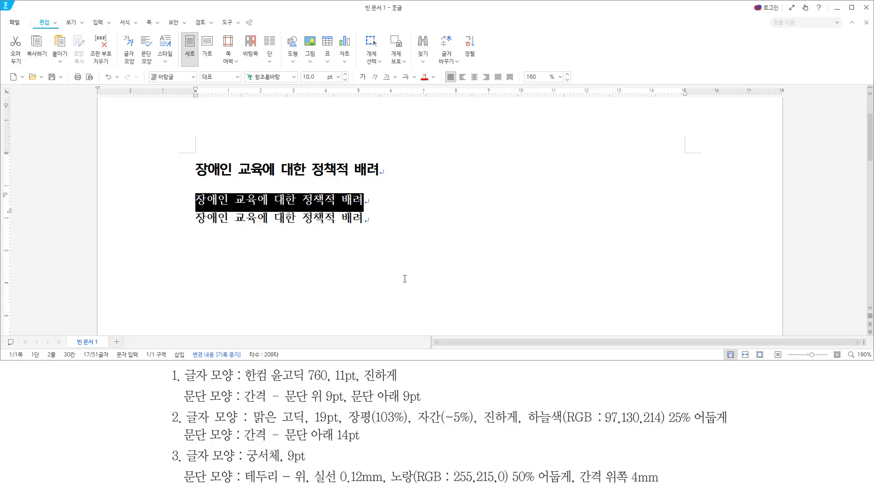
mouse_move(164, 406)
mouse_down()
mouse_move(587, 444)
mouse_move(731, 445)
mouse_up()
key(Escape)
key(alt+l)
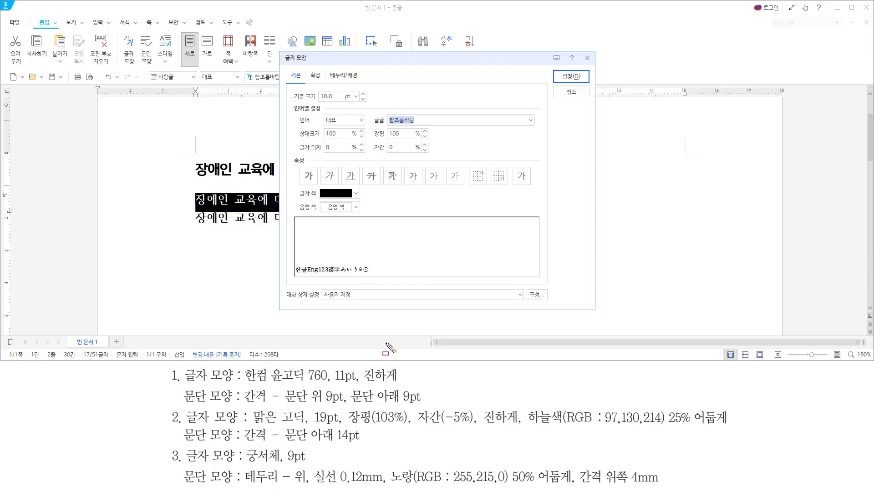
mouse_move(253, 424)
mouse_down()
mouse_move(306, 424)
mouse_move(283, 426)
mouse_up()
key(Escape)
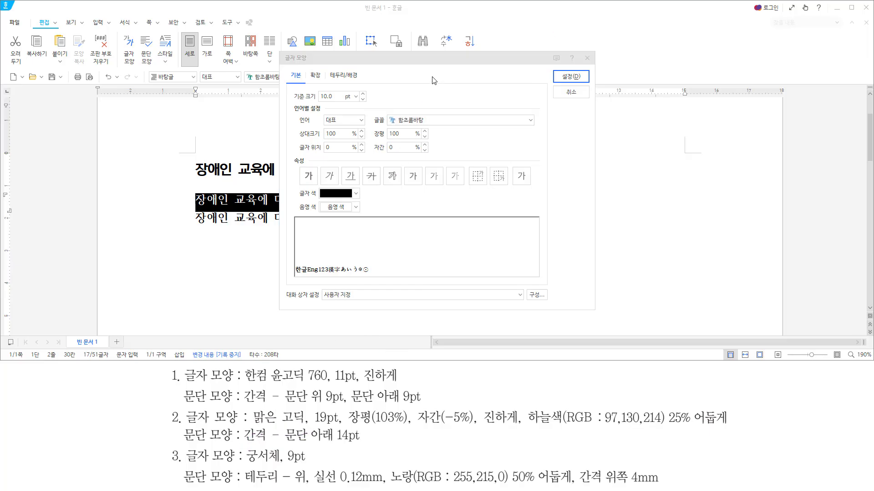
click(432, 77)
text(맑은)
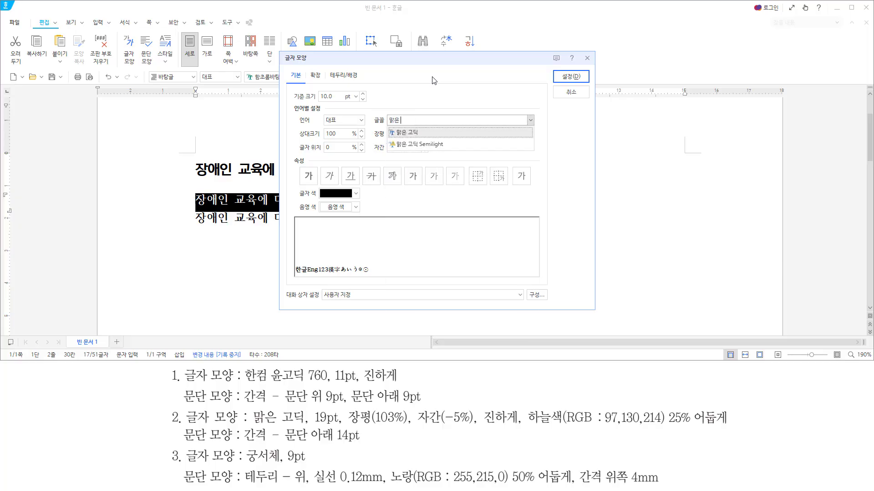
text( 고딕)
key(Return)
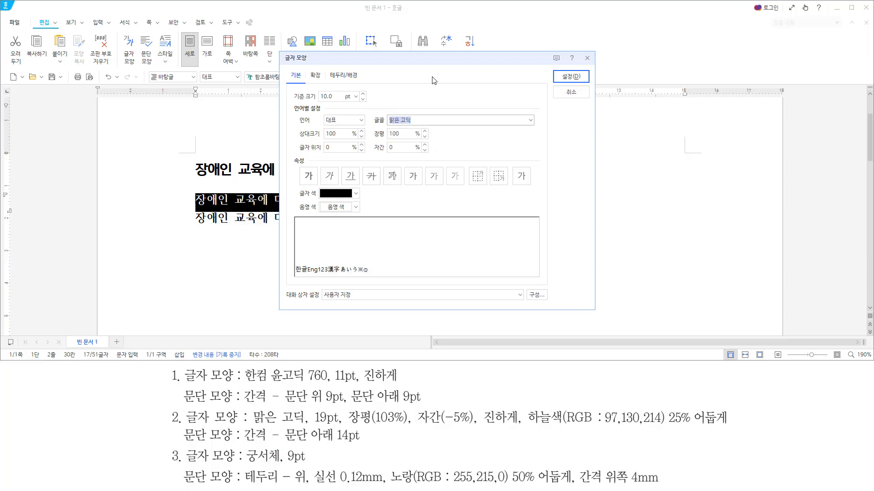
Set the second line's base size to 19 pt, character width (장평) to 103%, letter spacing (자간) to -5%, and make it bold (진하게)
key(alt)
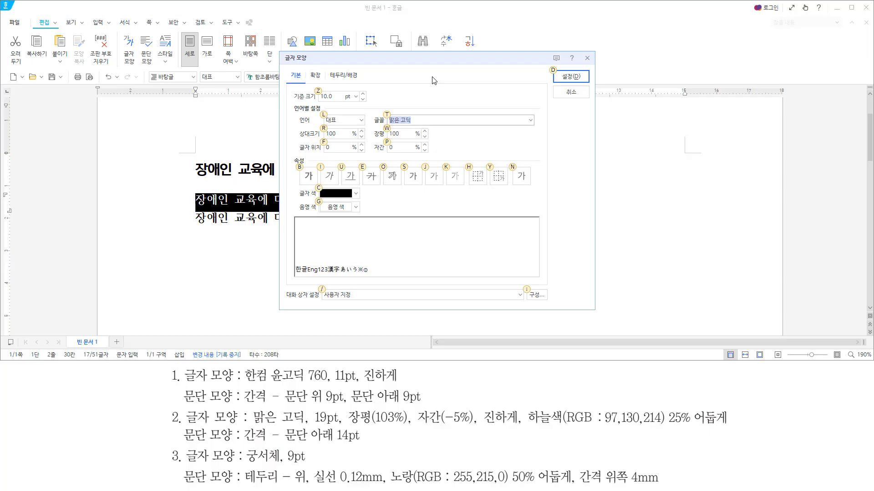
key(alt+z)
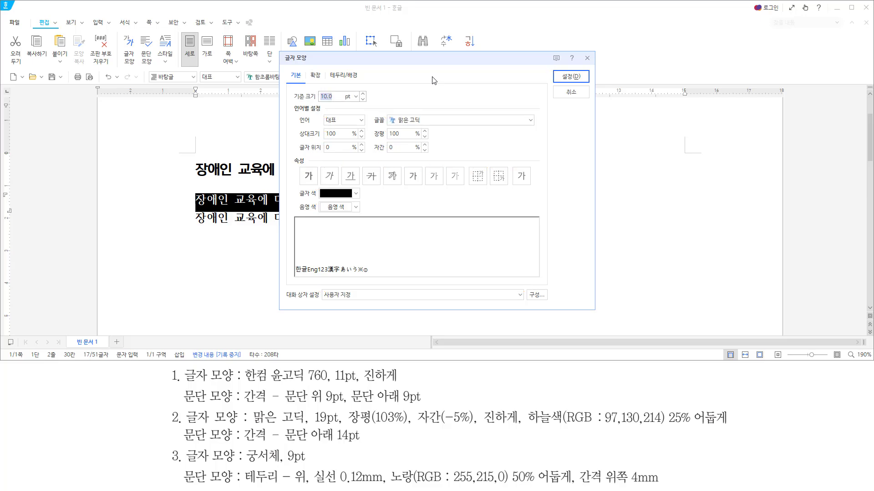
text(19)
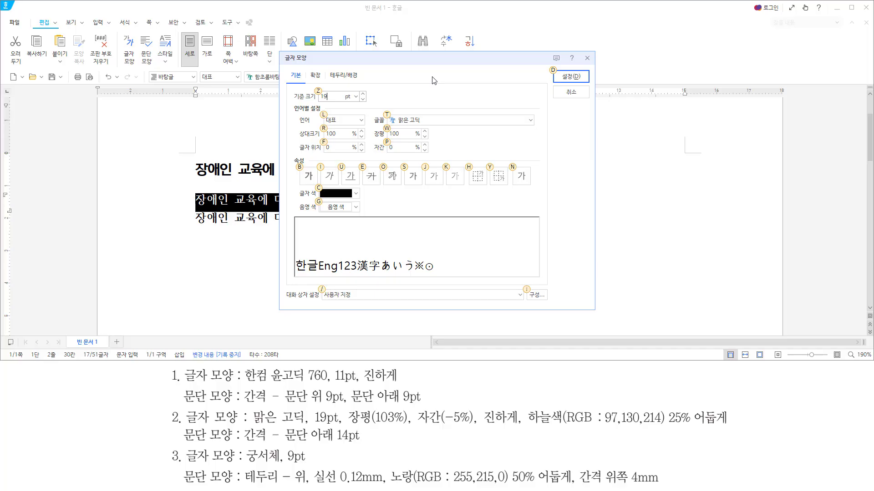
key(alt+w)
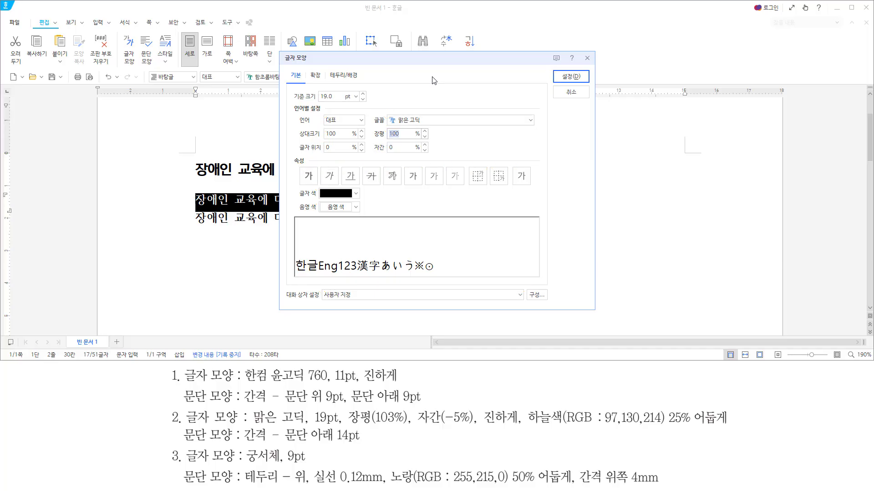
text(103)
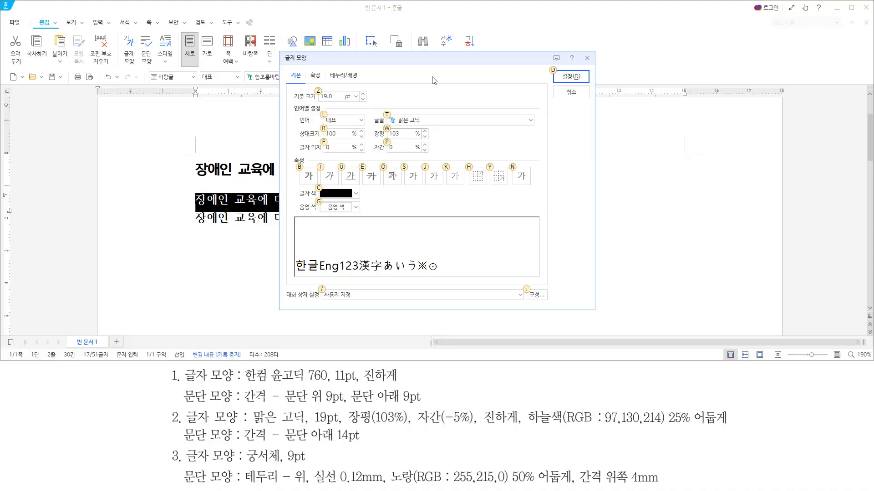
key(alt+p)
text(-5)
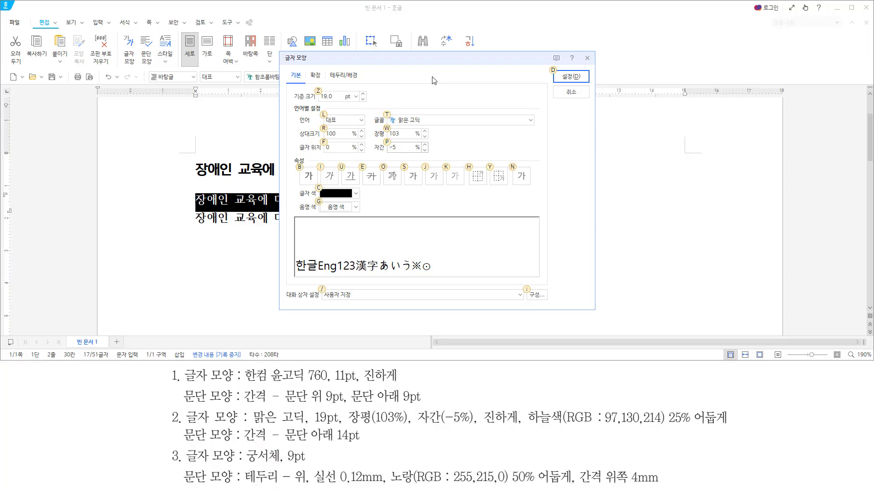
key(alt+b)
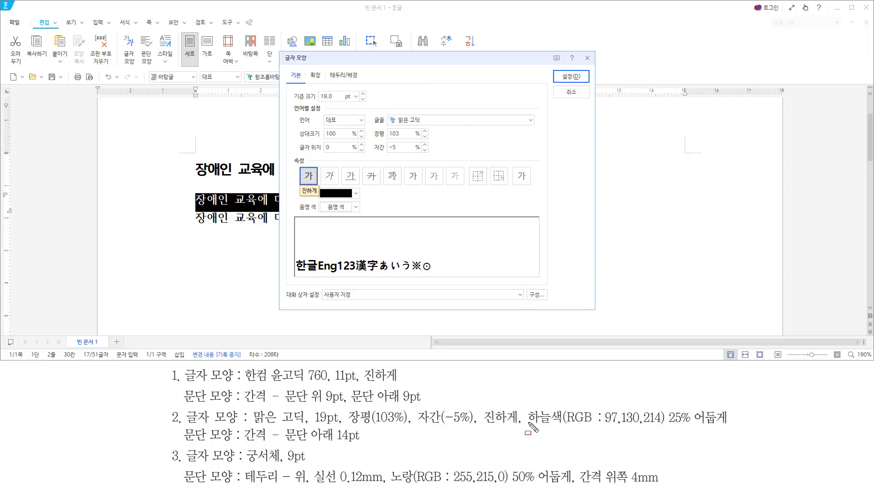
Set the second line's text colour to 하늘색 (RGB 97,130,214) 25% darker (25% 어둡게) and apply the character formatting
drag(526, 425, 666, 424)
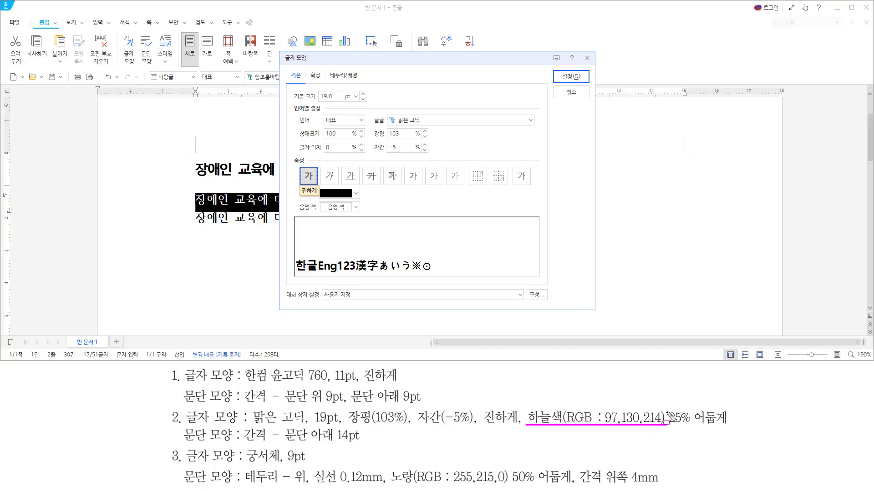
mouse_move(666, 406)
mouse_down()
mouse_move(682, 444)
mouse_move(741, 435)
mouse_up()
key(Escape)
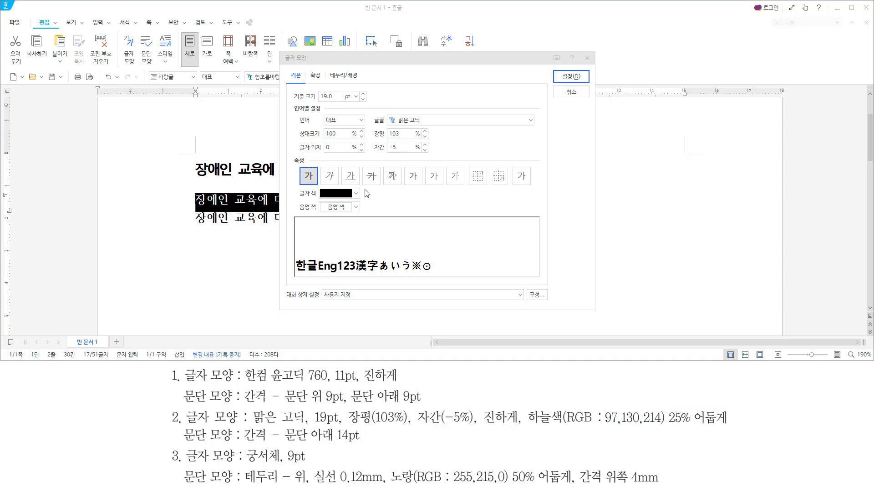
click(355, 194)
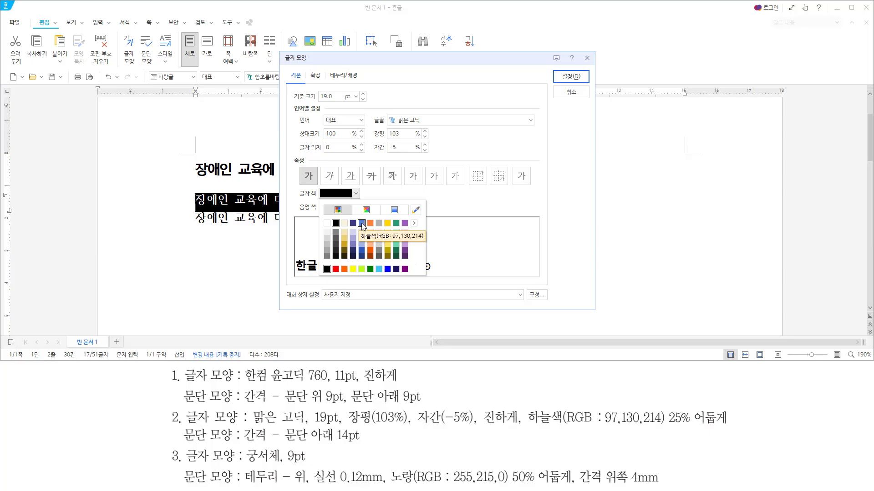
click(361, 251)
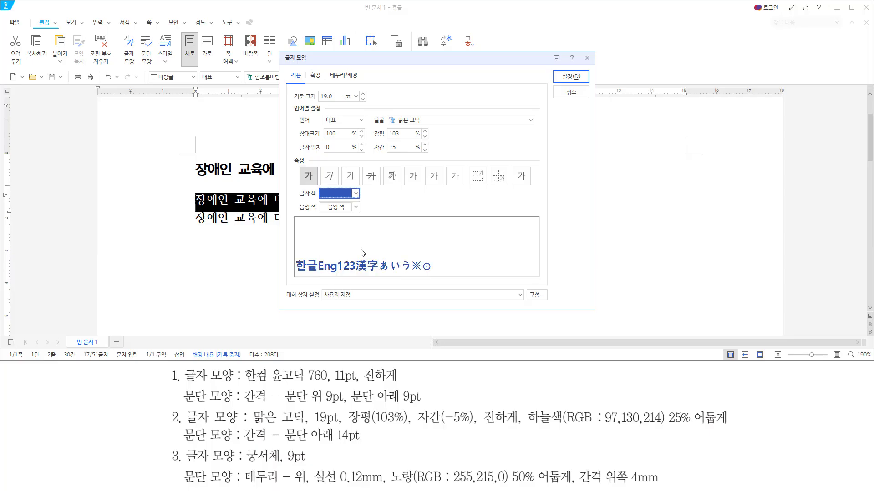
key(ctrl+alt+d)
drag(557, 71, 578, 84)
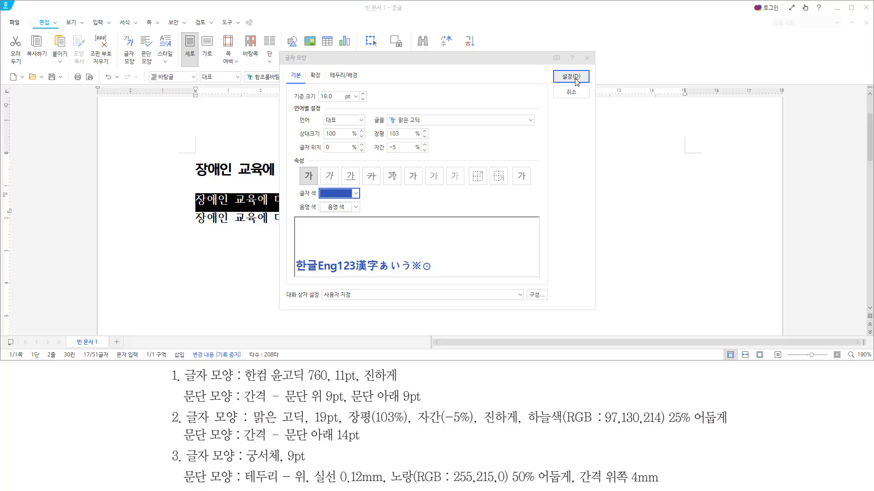
click(571, 76)
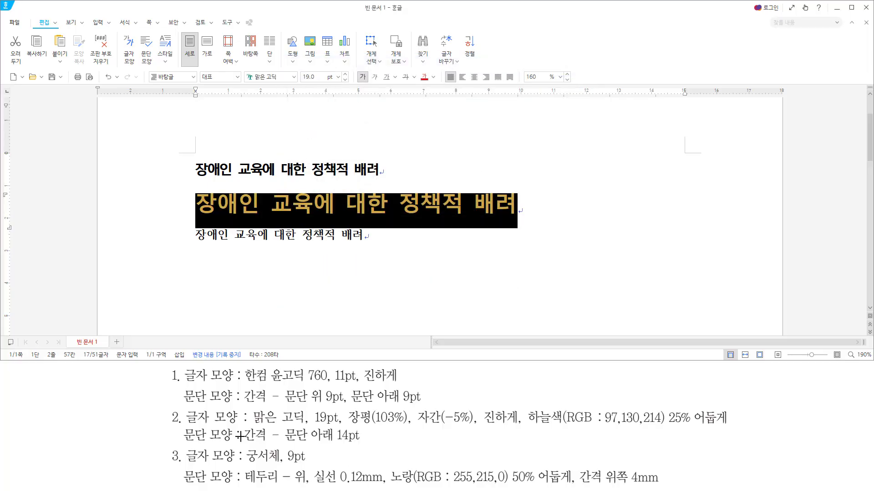
Set the second line's paragraph spacing below (문단 아래) to 14 pt and apply the paragraph formatting
key(ctrl+alt+d)
key(ctrl+alt+d)
click(402, 2)
key(alt+t)
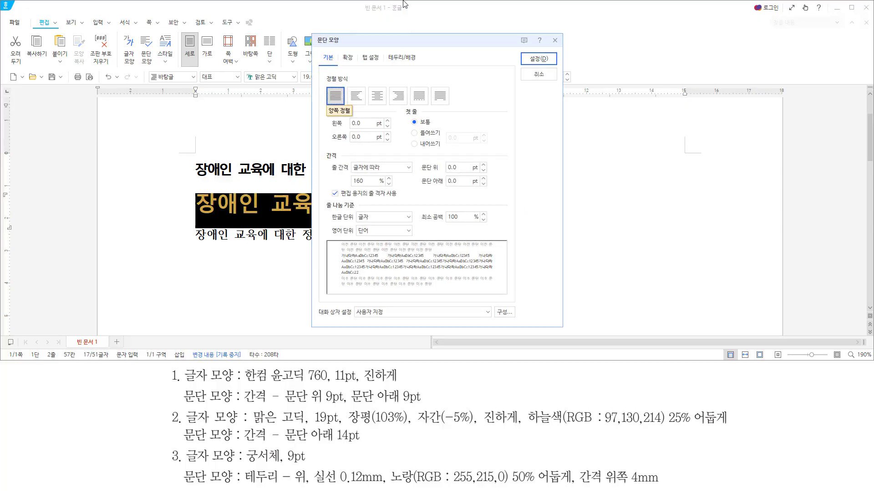
drag(283, 444, 361, 444)
drag(238, 426, 266, 446)
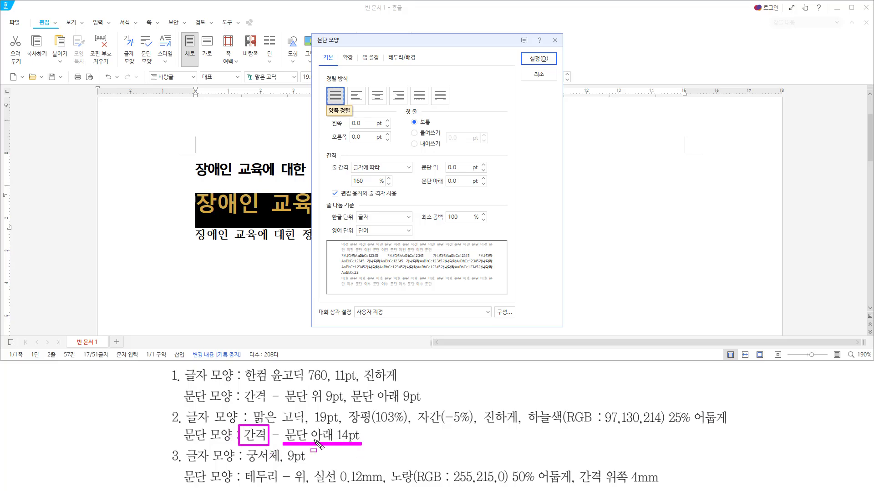
key(Escape)
key(alt)
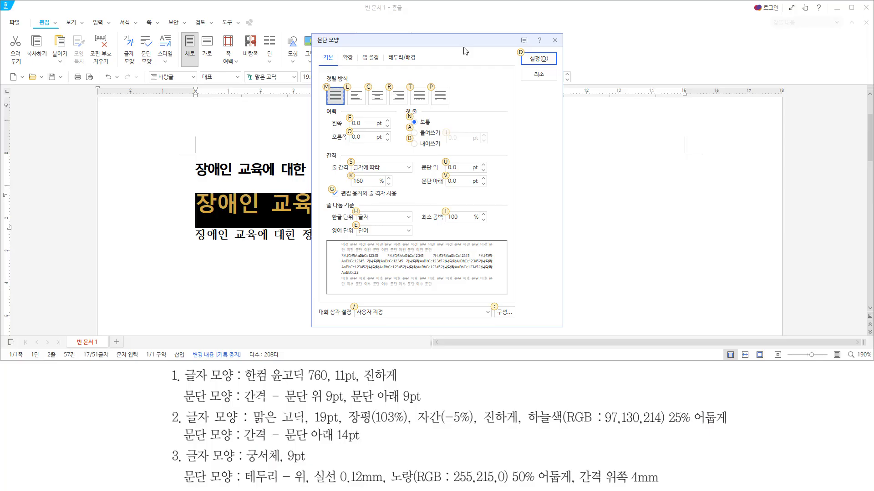
text(v14)
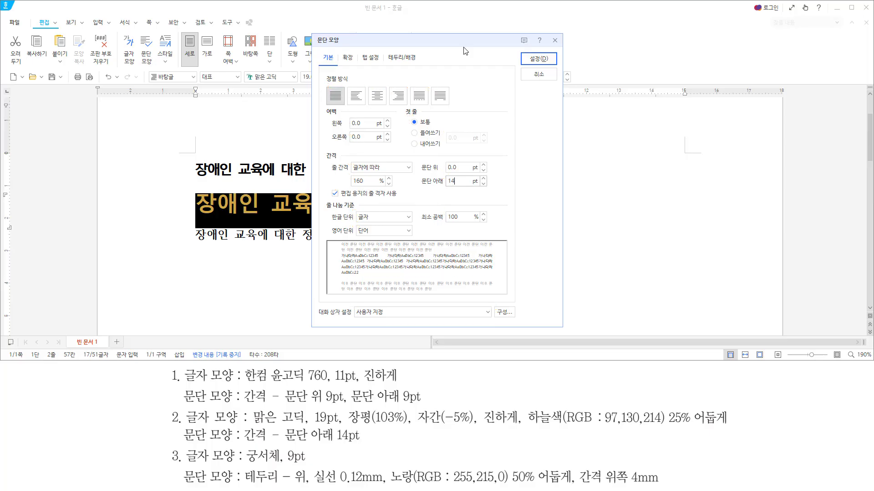
drag(422, 187, 467, 188)
key(Escape)
click(466, 182)
key(Return)
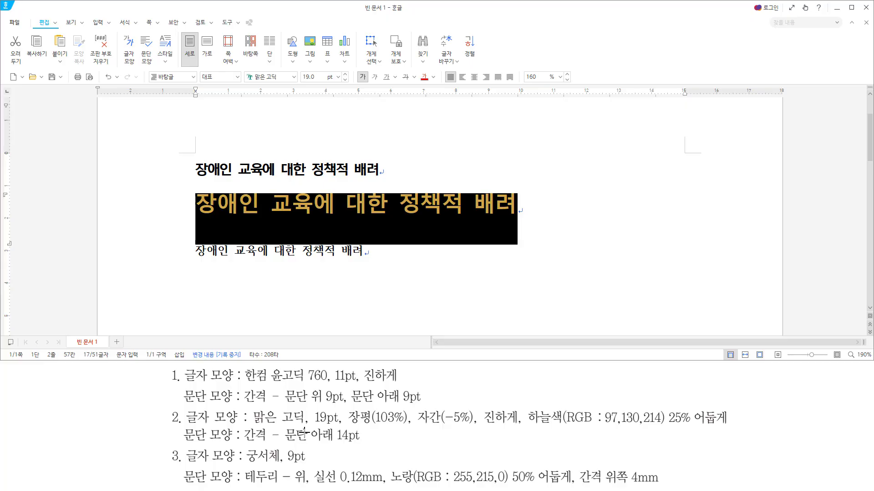
Select the third line, set its font to 궁서체 and base size to 9 pt, and apply the character formatting
key(Down)
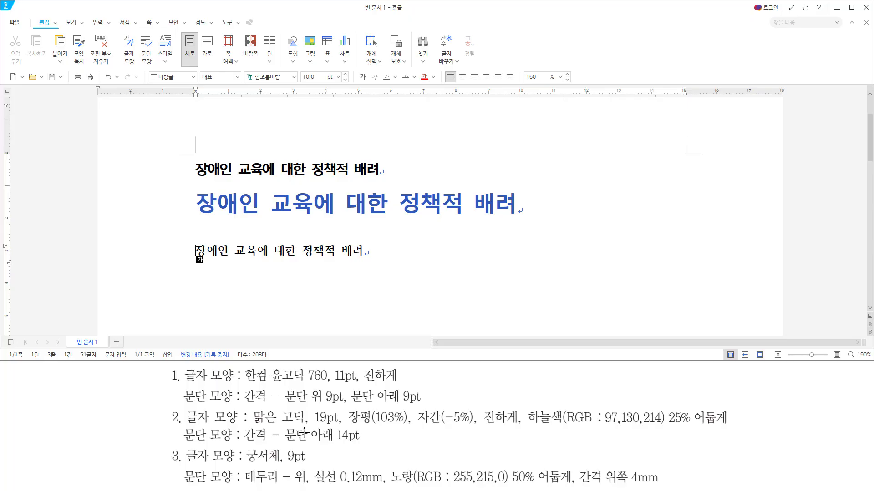
key(shift+End)
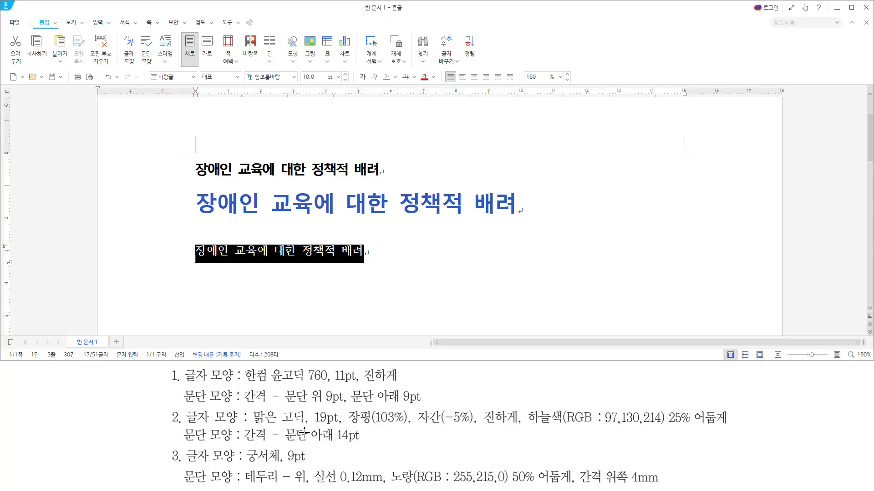
drag(244, 465, 326, 466)
key(alt+l)
text(궁서체)
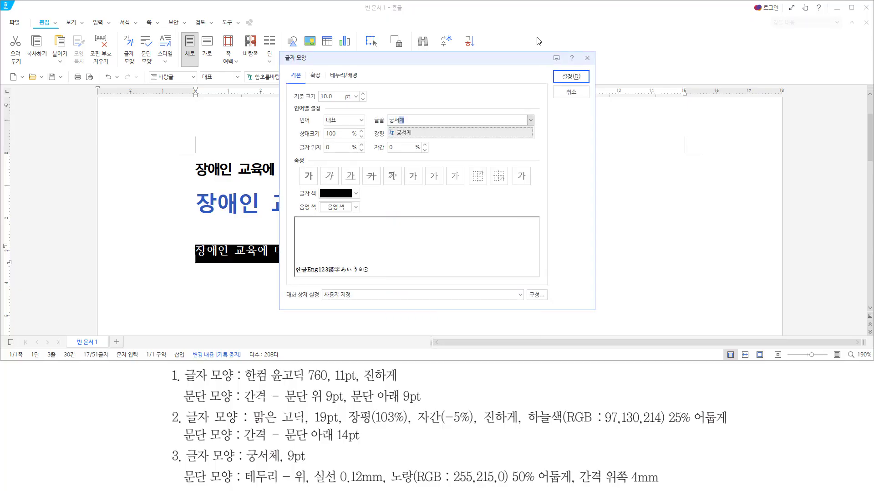
key(Return)
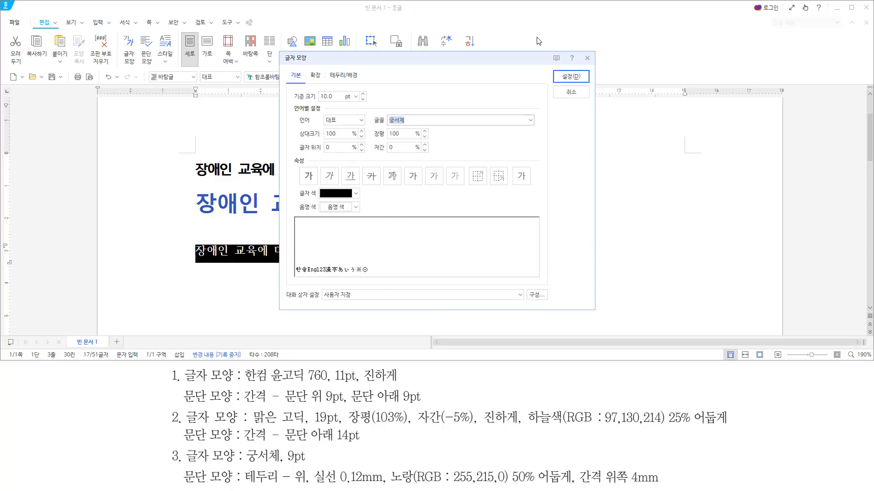
key(alt)
key(alt+z)
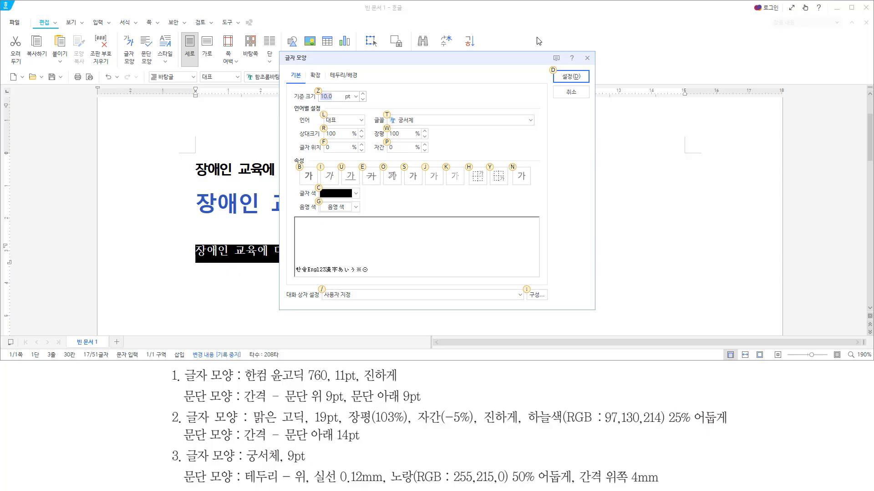
text(9)
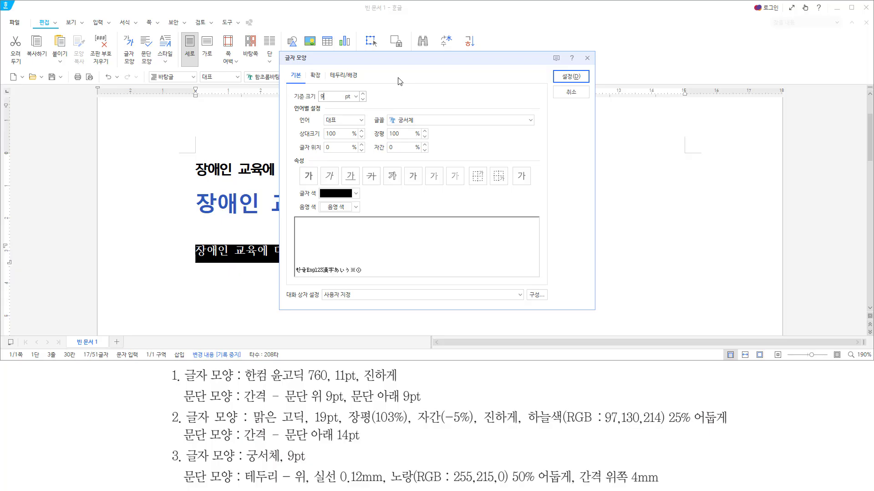
key(Return)
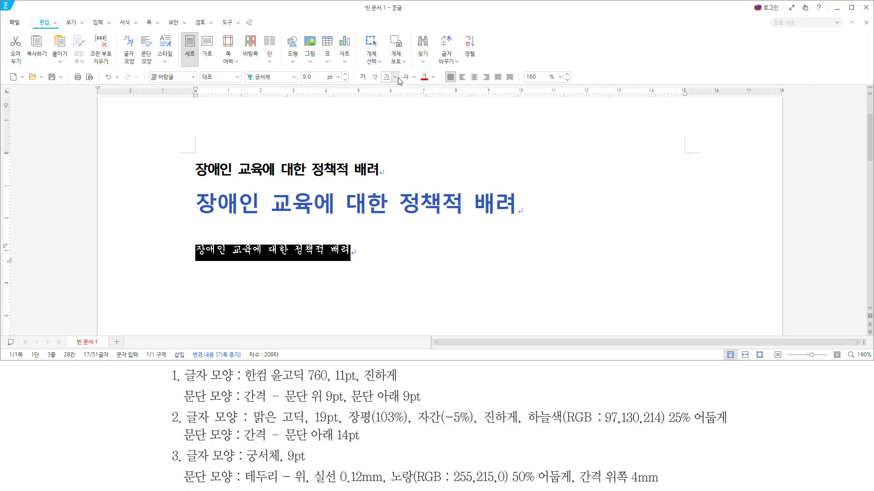
In the third line's paragraph border settings (테두리), choose a solid line (실선) with a thickness of 0.12 mm
key(alt+t)
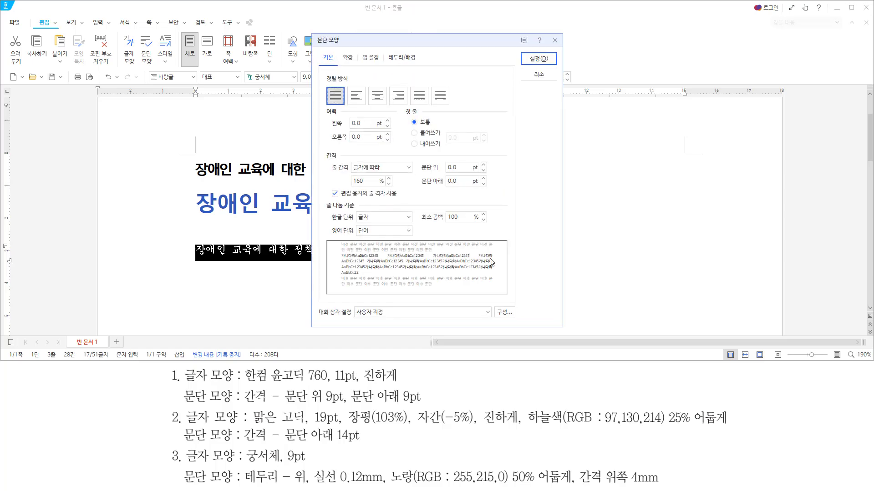
drag(242, 469, 278, 486)
drag(385, 52, 421, 64)
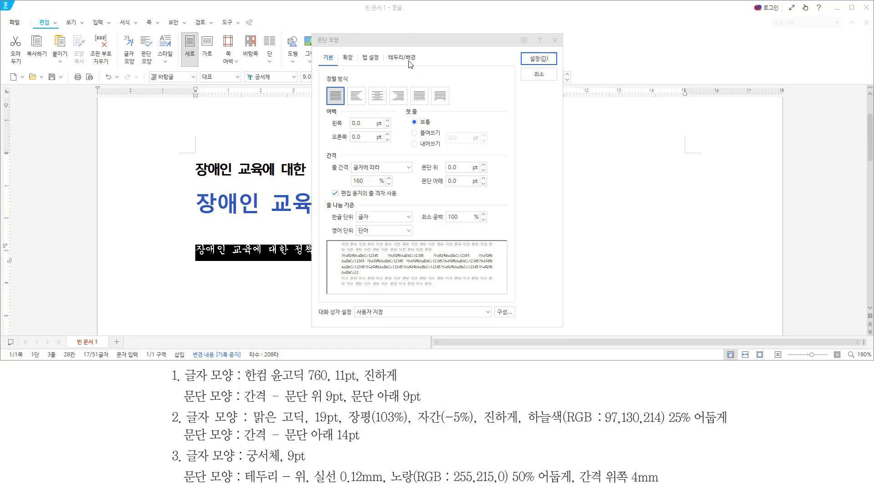
click(407, 60)
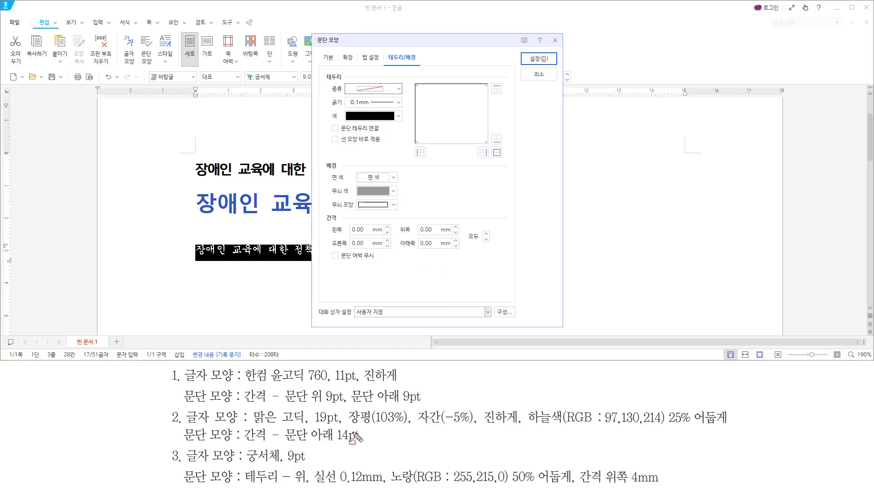
mouse_move(329, 134)
mouse_down()
mouse_move(340, 146)
mouse_move(383, 144)
mouse_up()
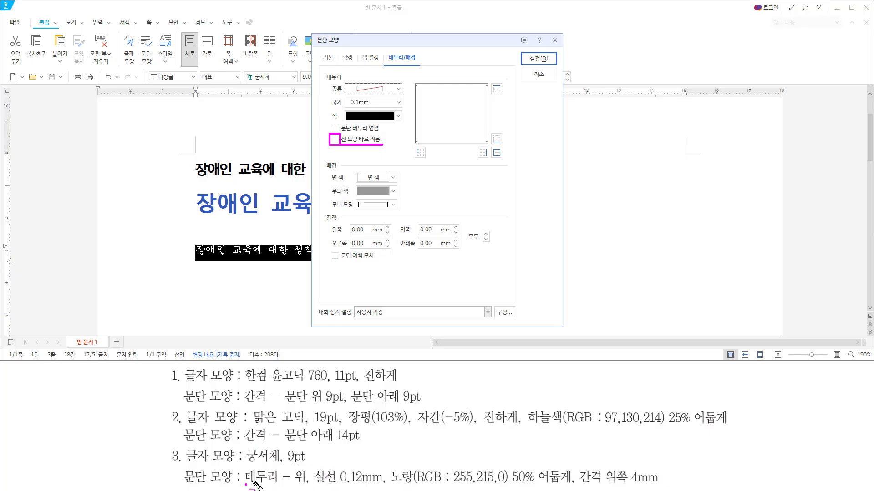
drag(246, 486, 571, 486)
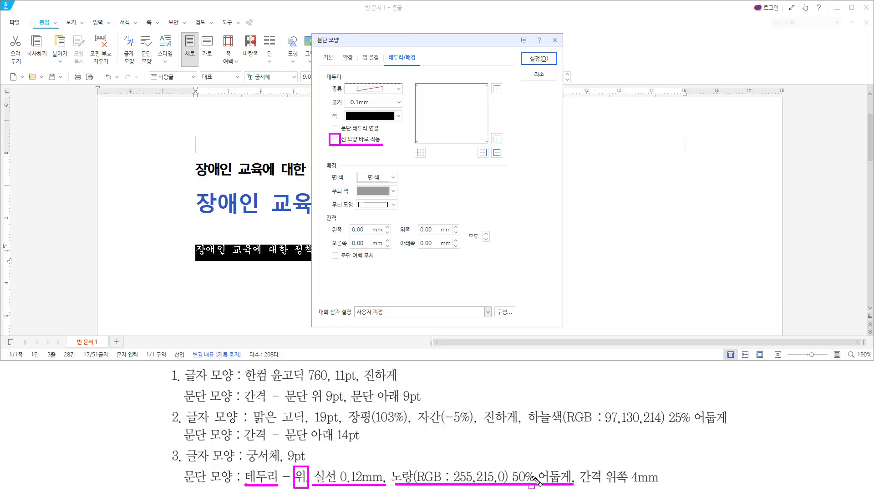
drag(580, 469, 663, 488)
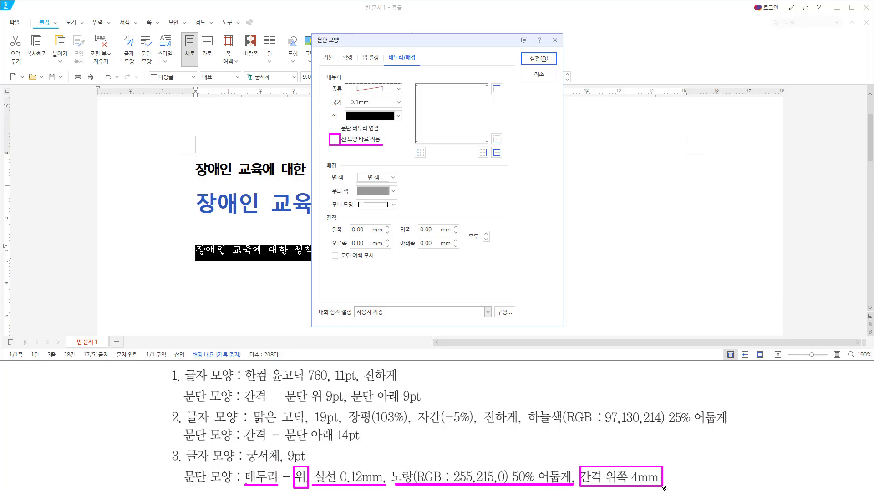
key(Escape)
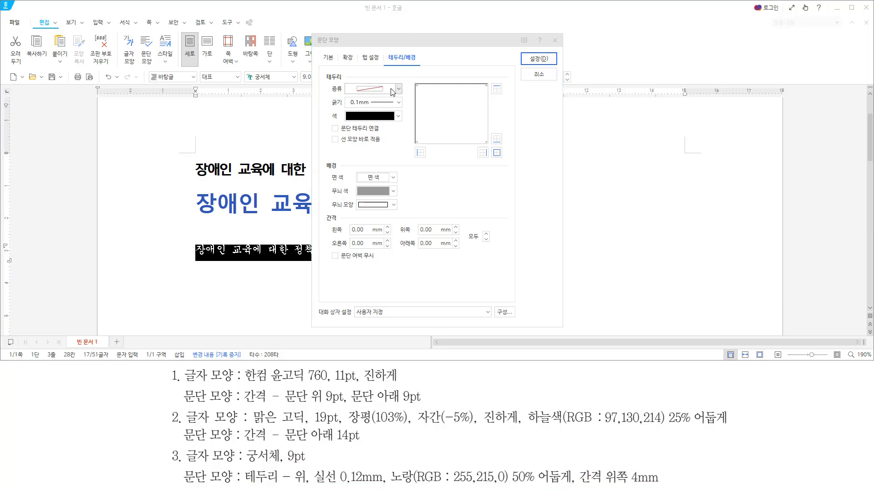
click(394, 89)
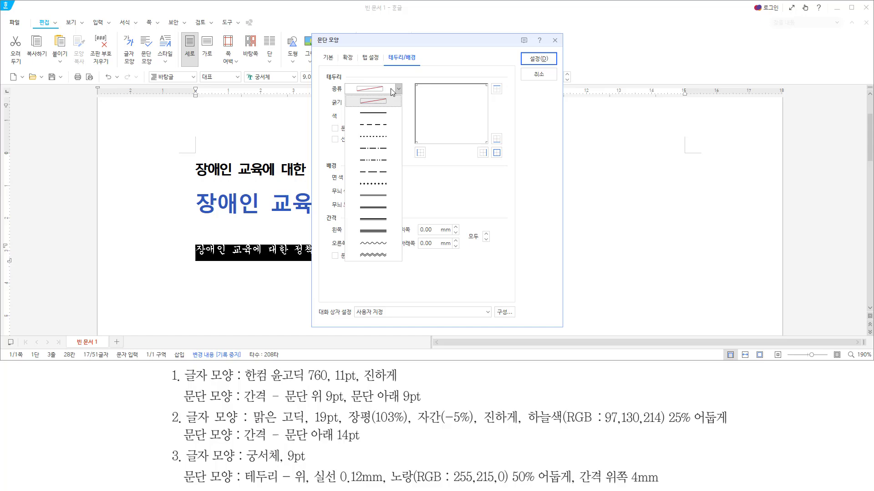
click(384, 116)
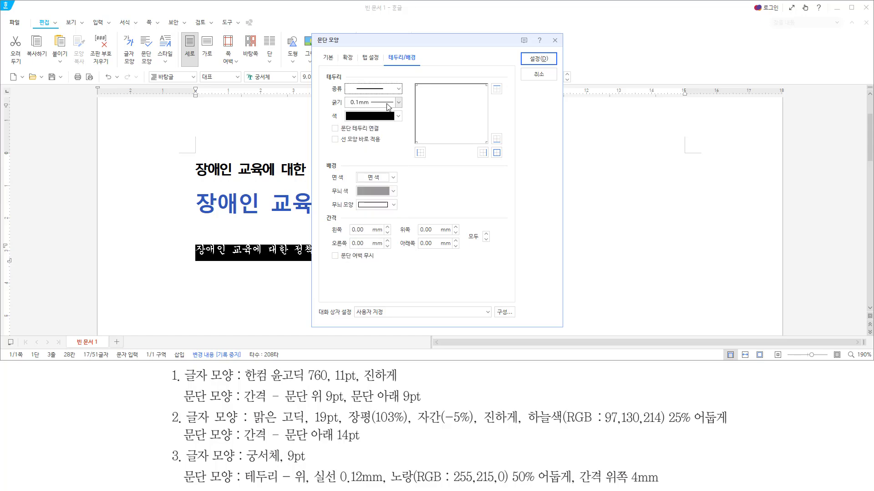
click(398, 103)
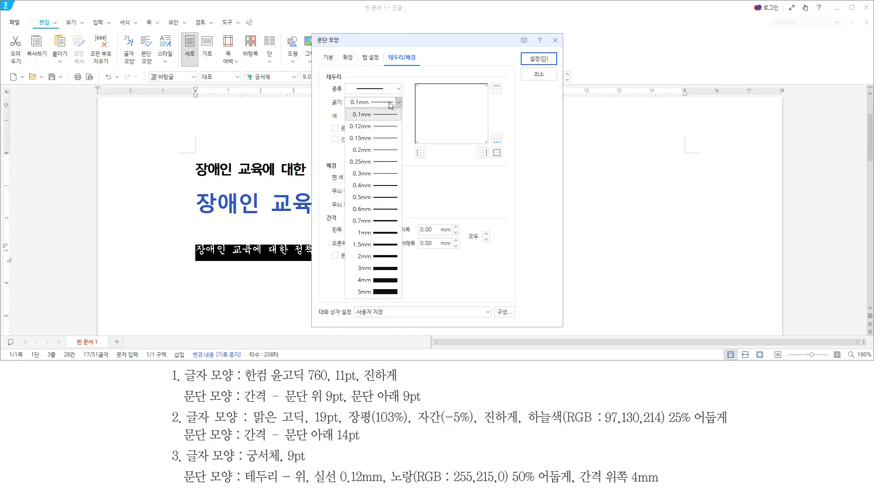
click(378, 127)
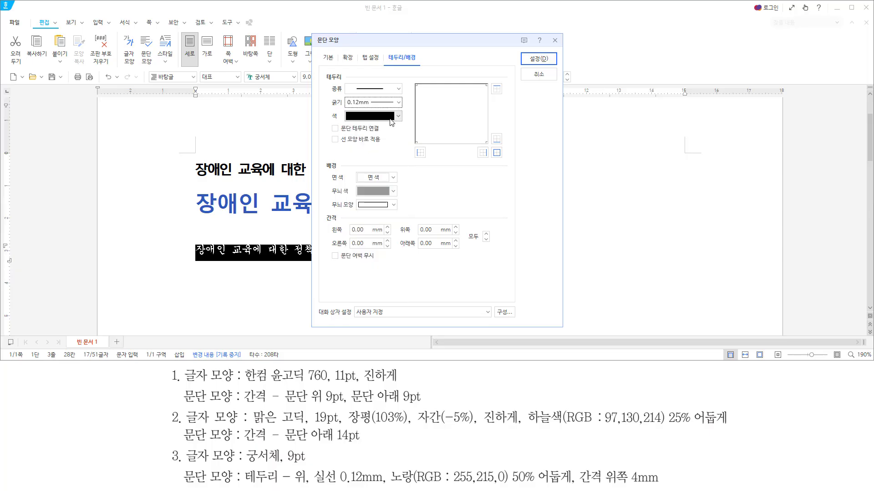
Set the third line's paragraph border colour to 노랑 (RGB 255,215,0) 50% darker (50% 어둡게)
click(390, 119)
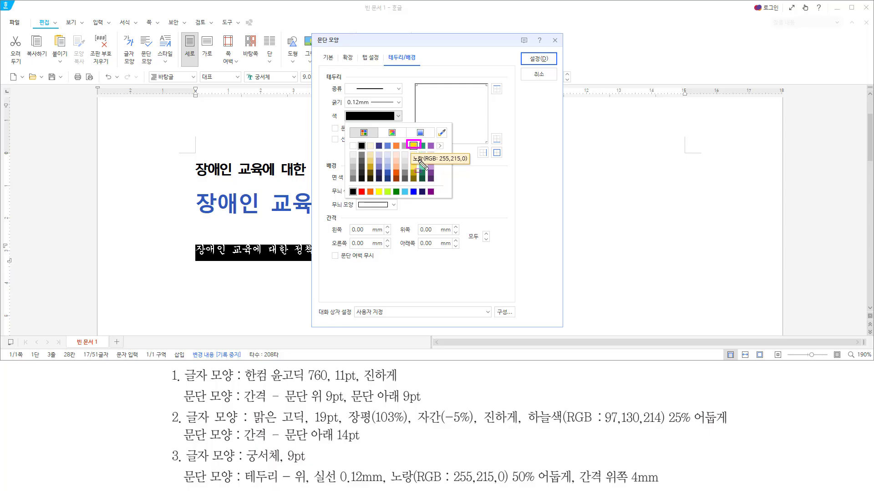
mouse_move(391, 484)
mouse_down()
mouse_move(506, 485)
mouse_move(513, 475)
mouse_move(572, 485)
mouse_up()
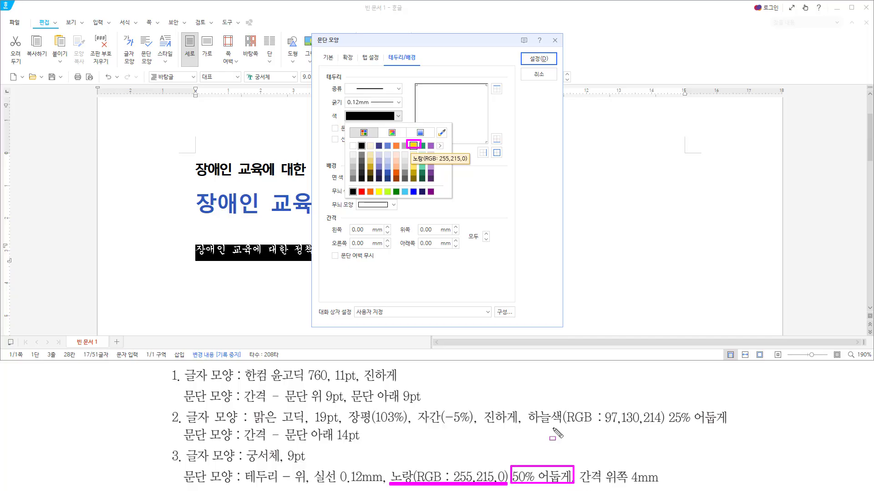
key(Escape)
click(400, 116)
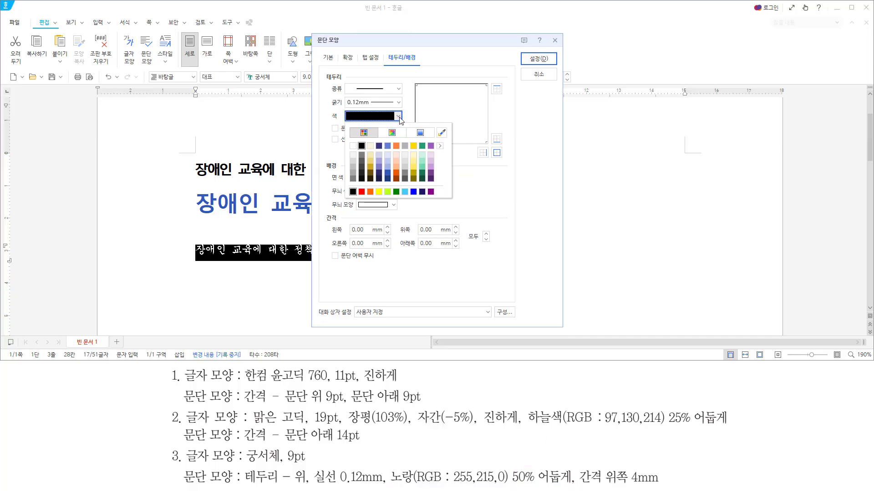
click(414, 179)
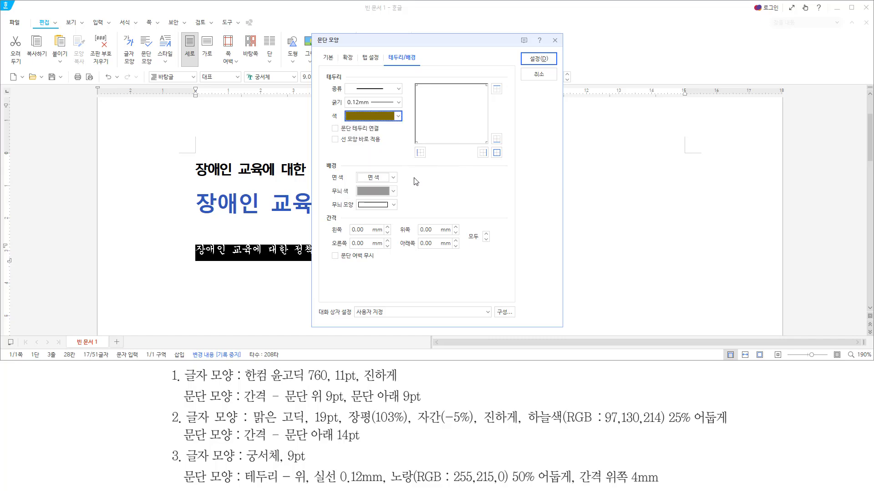
Apply the configured border line to only the top edge (위) of the third line's paragraph
mouse_move(339, 81)
mouse_down()
mouse_move(412, 95)
mouse_move(413, 137)
mouse_move(413, 122)
mouse_up()
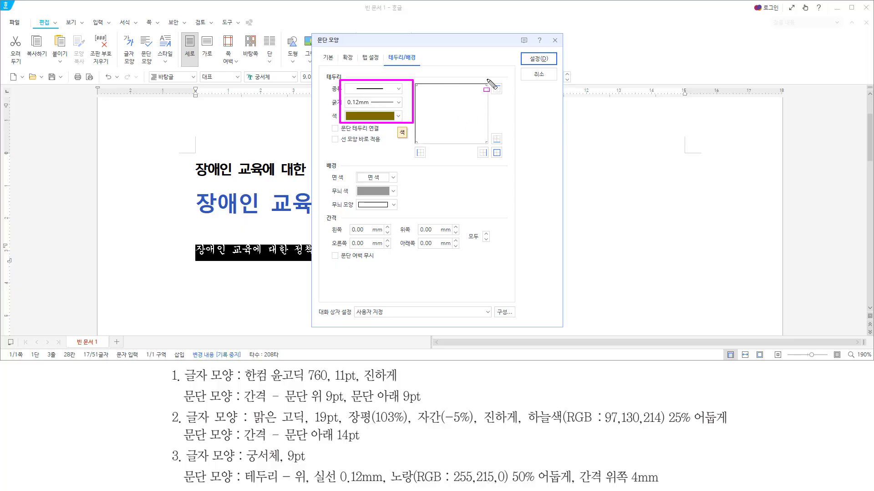
drag(489, 81, 504, 98)
drag(293, 467, 312, 486)
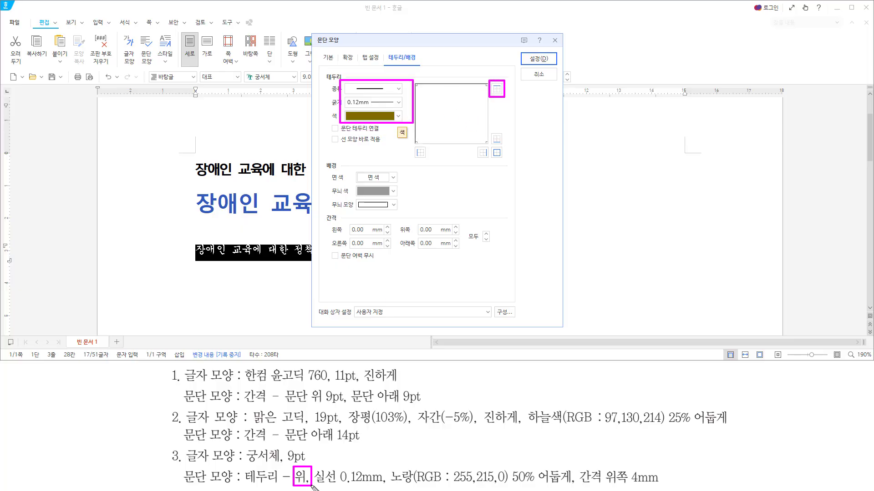
key(Escape)
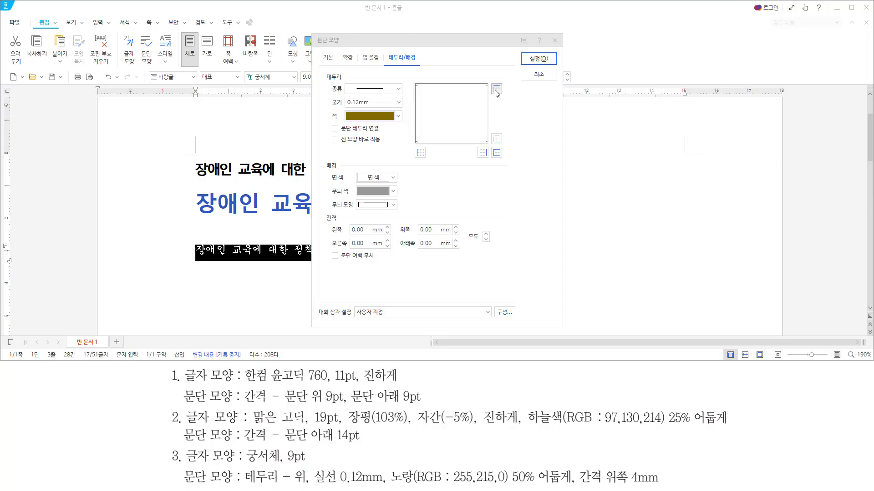
click(496, 90)
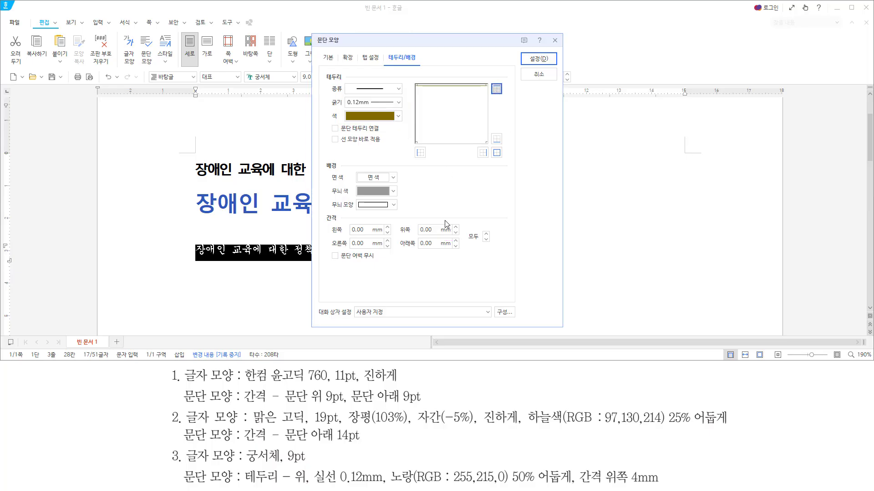
Set the third line's upper border spacing (간격 위쪽) to 4 mm, apply the paragraph formatting and deselect the text
drag(323, 212, 342, 223)
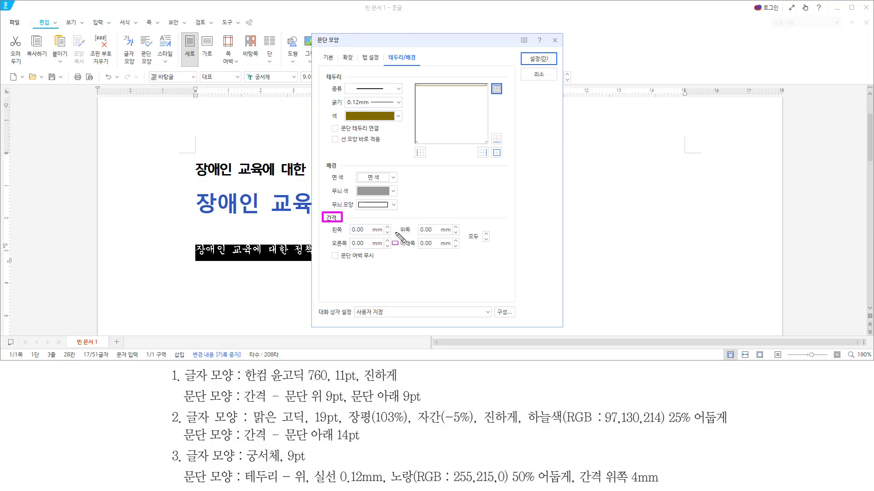
drag(399, 236, 458, 236)
drag(582, 469, 667, 483)
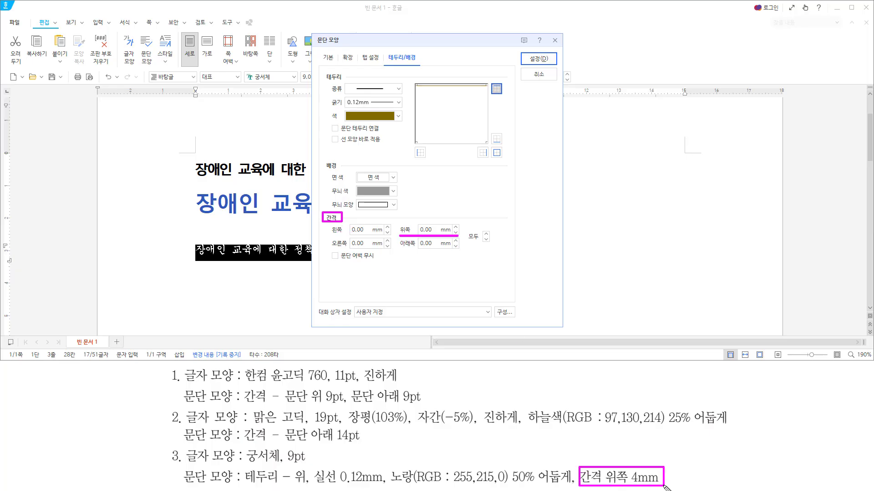
click(456, 227)
click(456, 227)
click(456, 227)
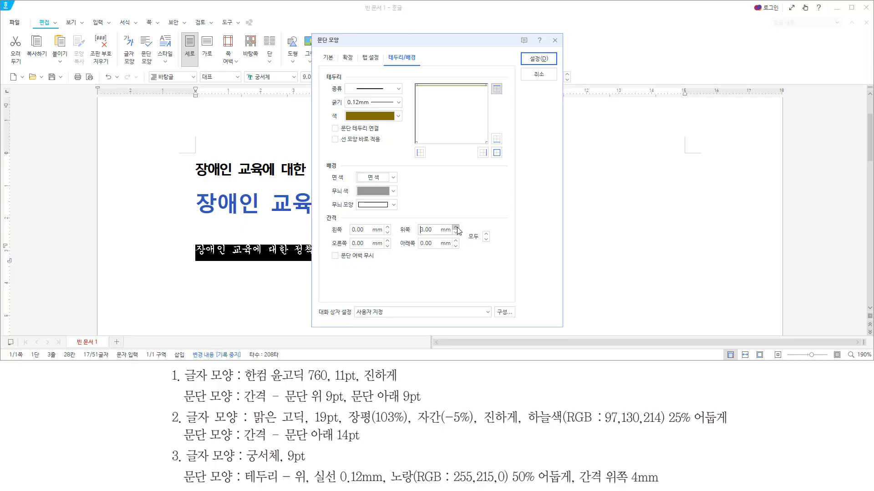
click(456, 227)
click(534, 61)
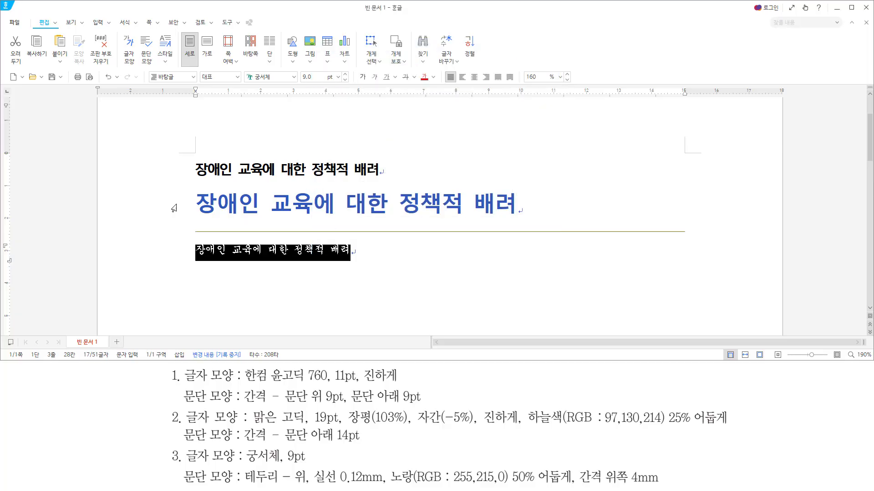
click(395, 278)
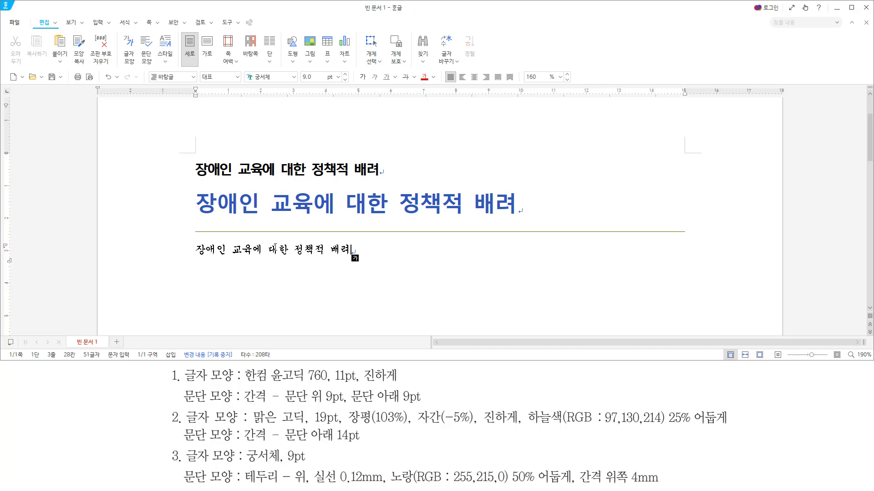
Save the document under the name 글자-문단모양(연습문제)-3 in the C:\WP folder
click(61, 77)
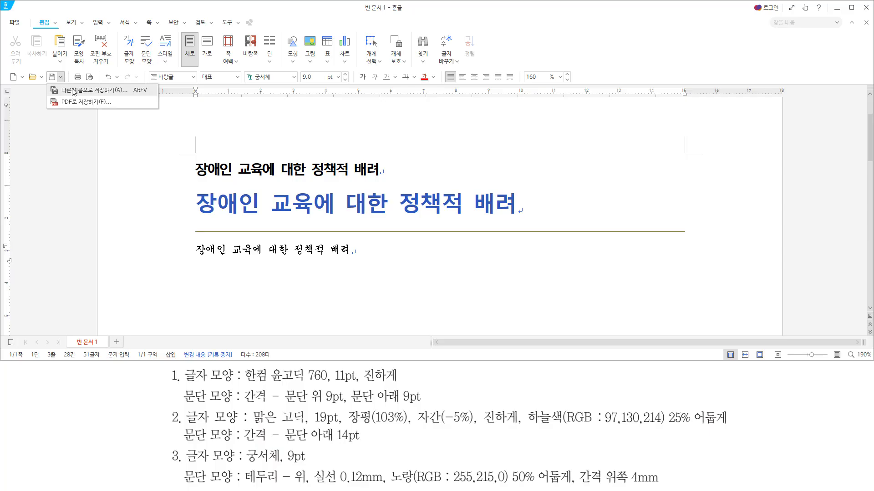
click(72, 91)
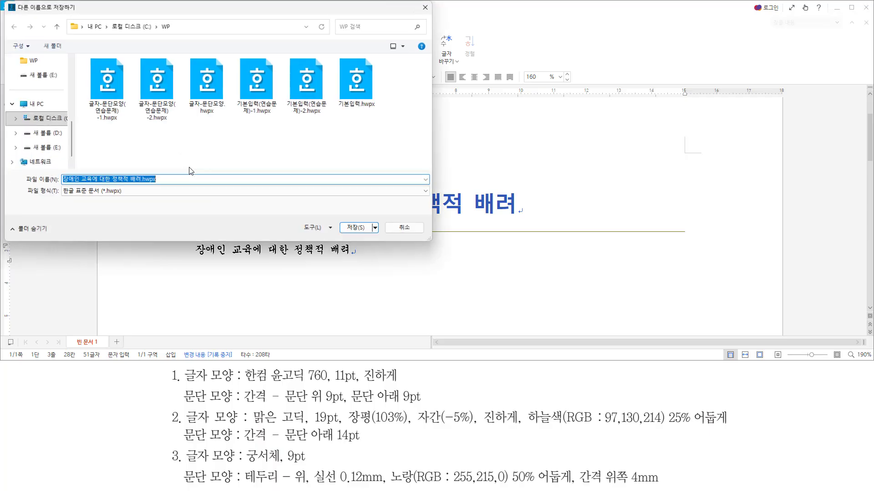
click(163, 114)
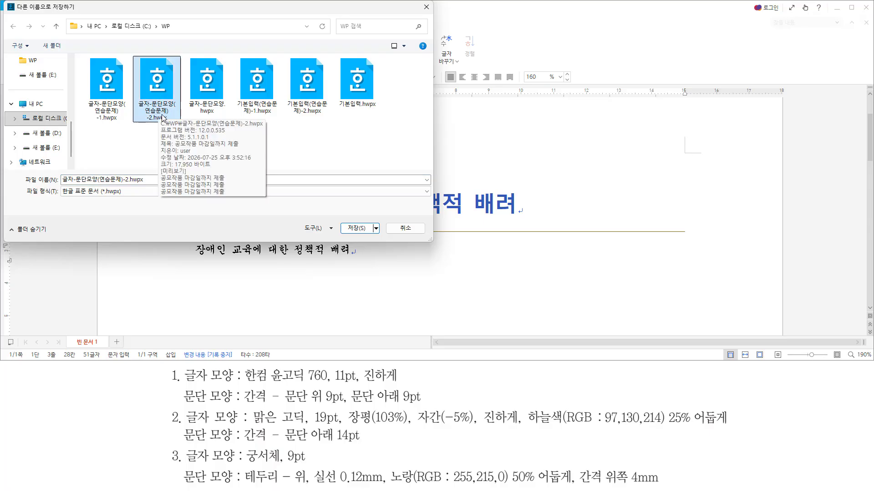
click(152, 183)
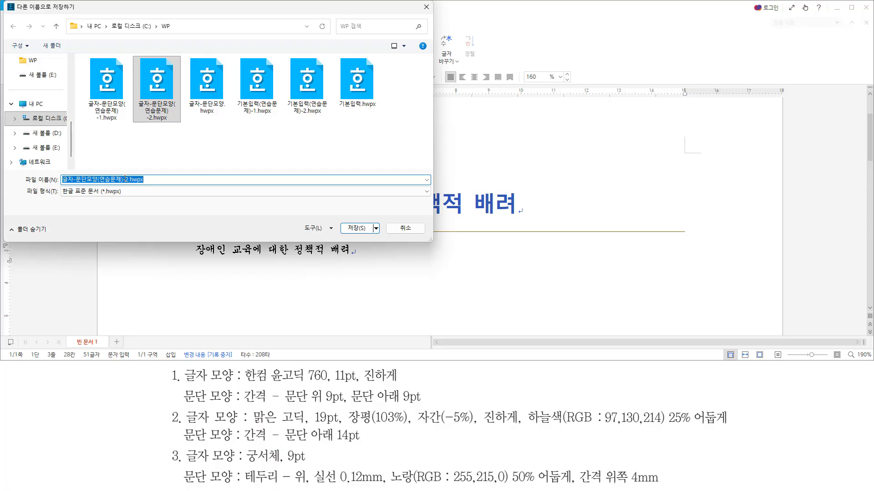
drag(124, 178, 144, 179)
text(3)
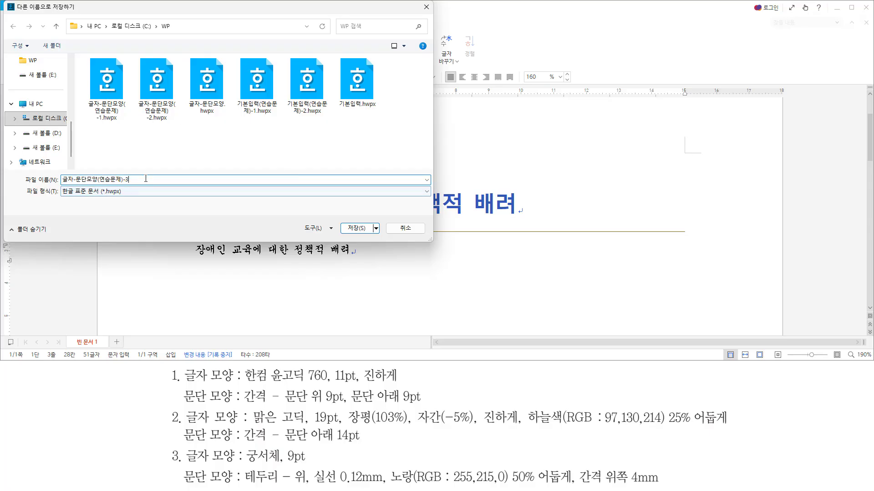
click(356, 228)
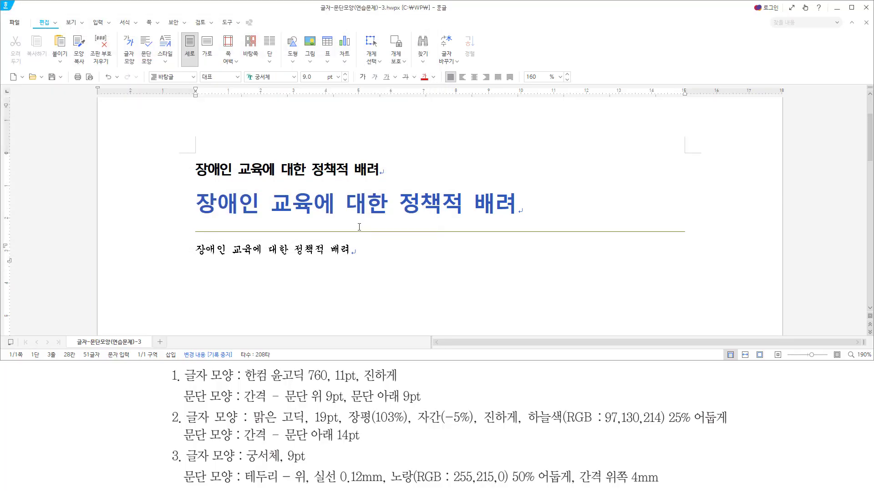